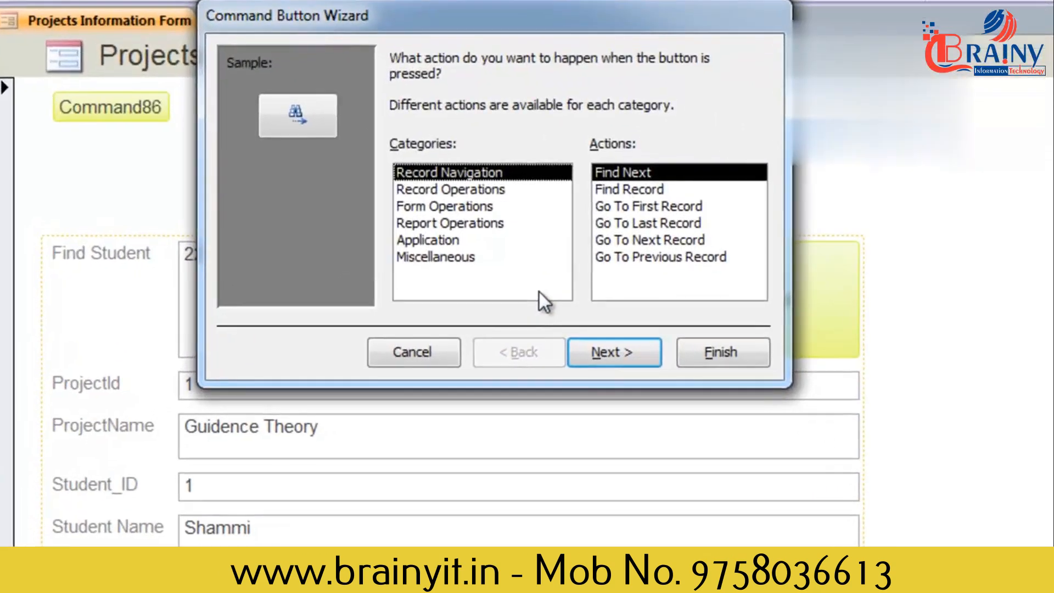
# Step: Configure the new command button to print the current form, with the text Print Form and the name printform
pyautogui.click(449, 208)
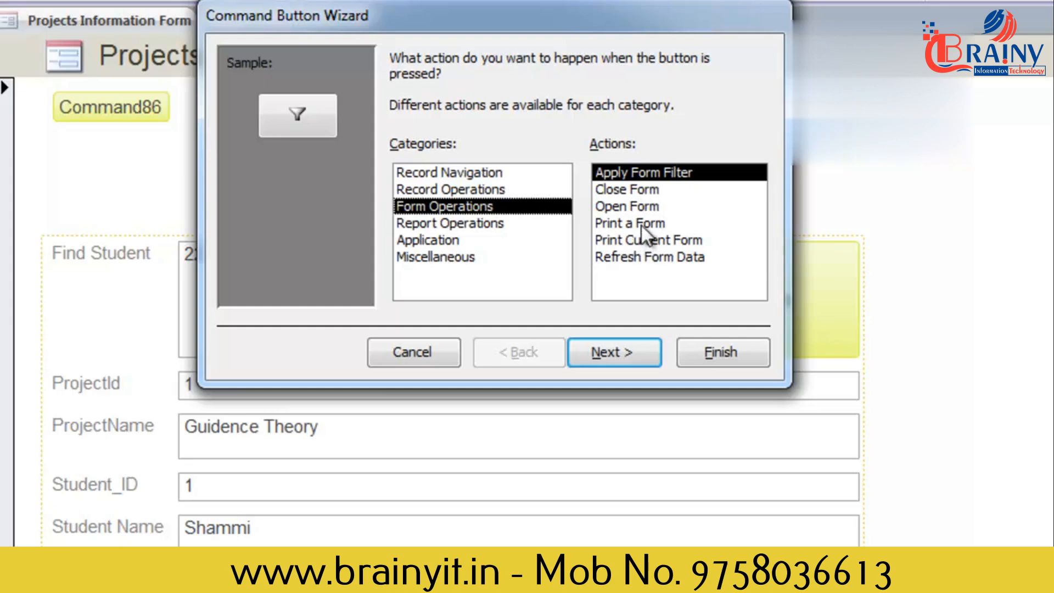
pyautogui.click(640, 241)
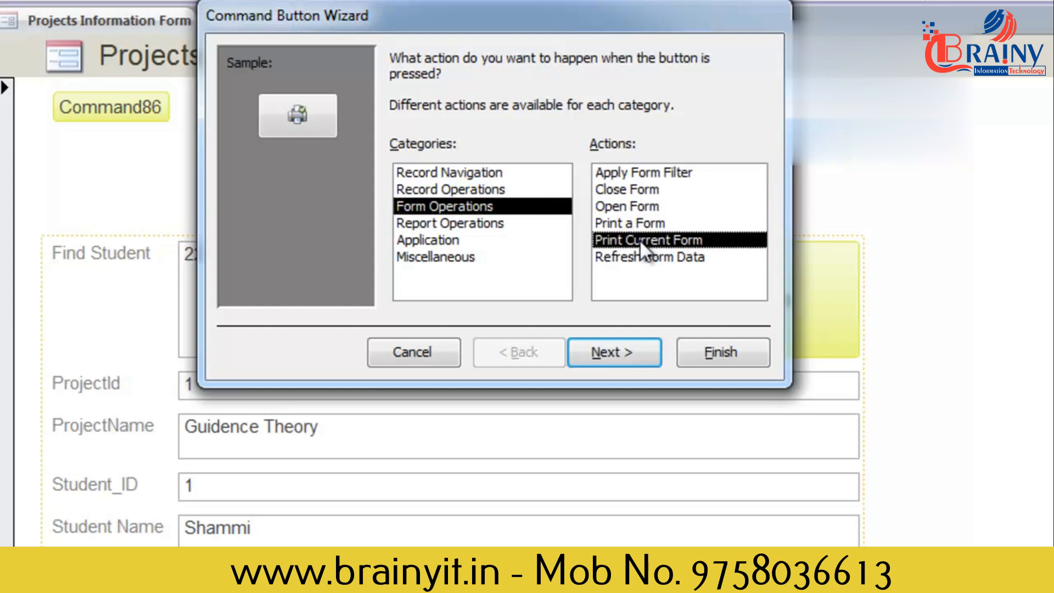
pyautogui.click(635, 339)
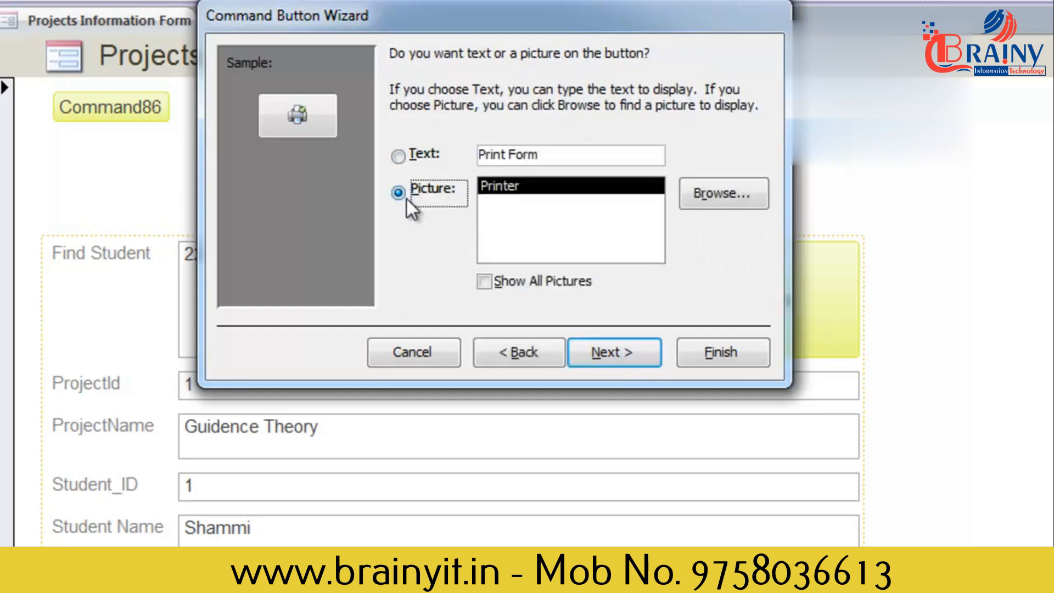
pyautogui.click(419, 158)
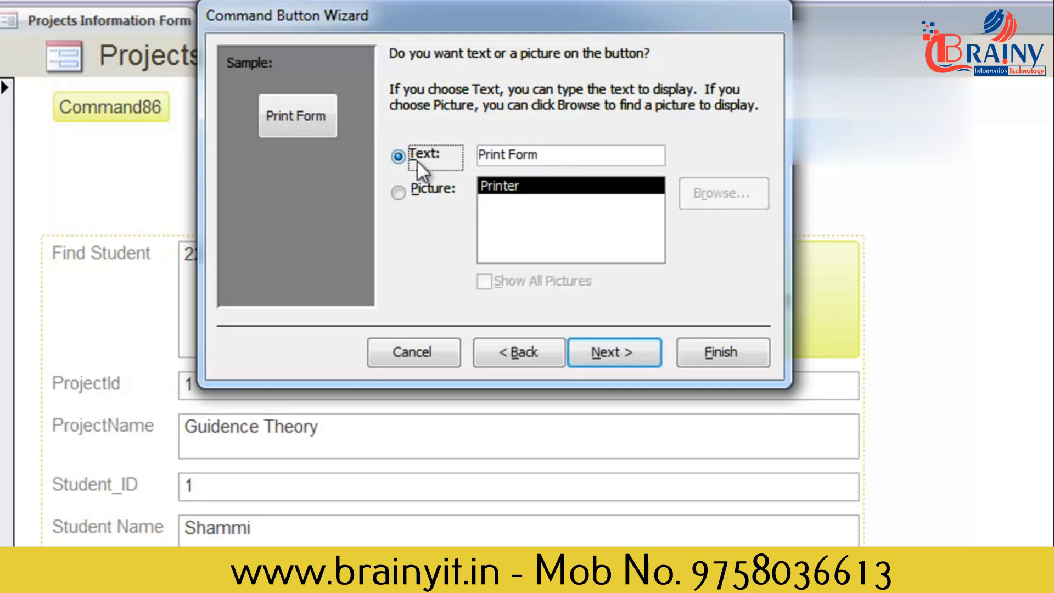
pyautogui.click(594, 344)
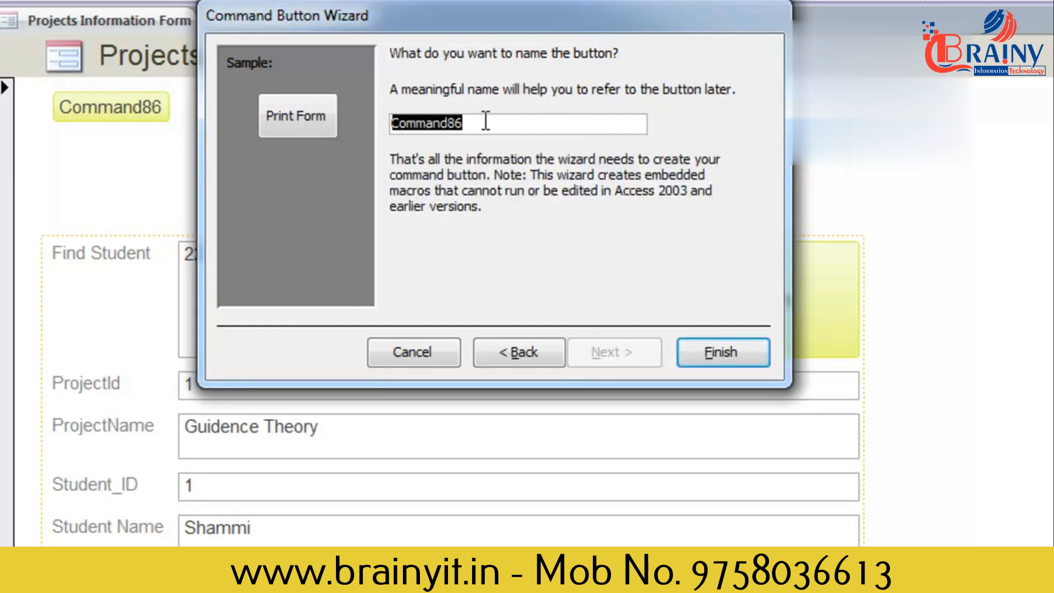
pyautogui.write('printform')
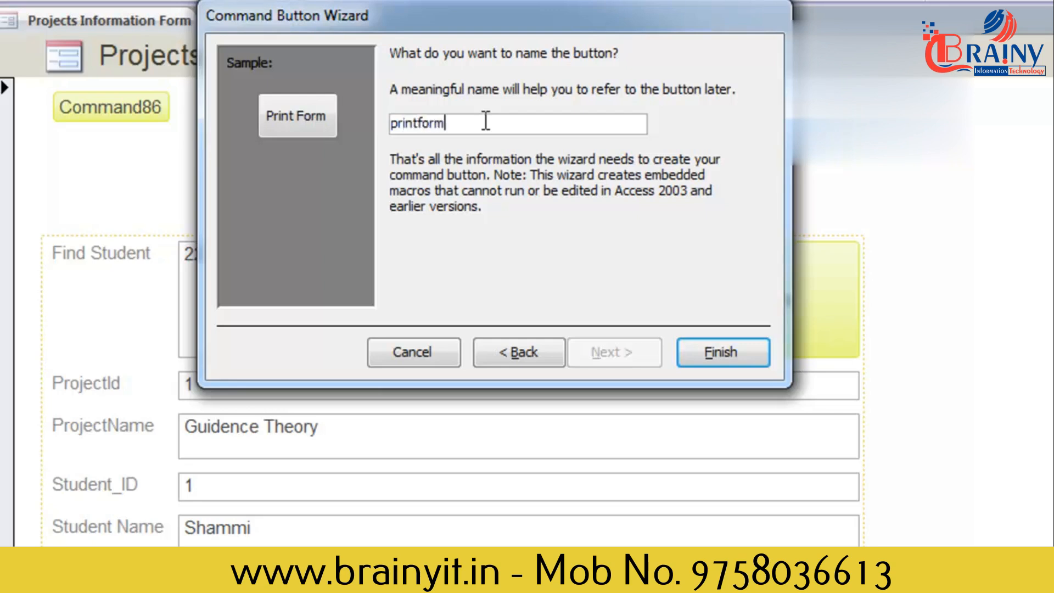
pyautogui.click(734, 343)
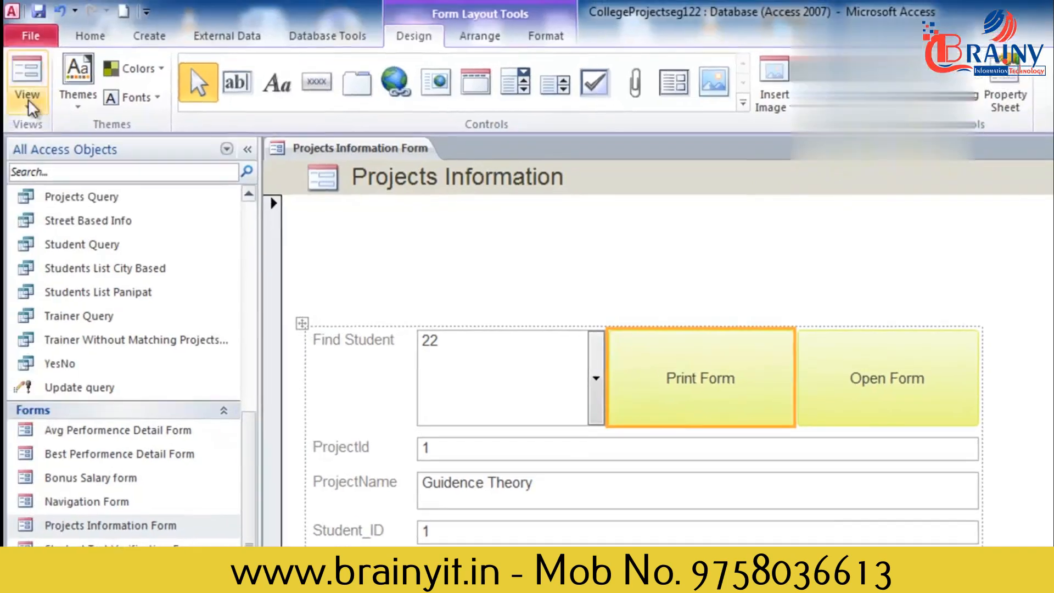
# Step: Show the Projects Information form in Form View, test its Print Form button and cancel the printing
pyautogui.click(28, 101)
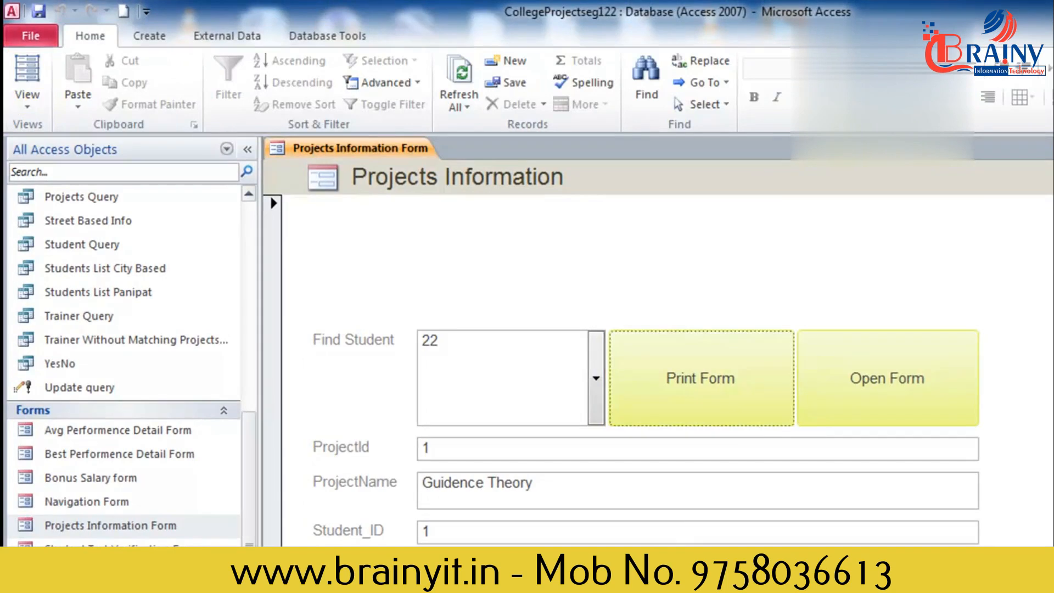
pyautogui.click(684, 394)
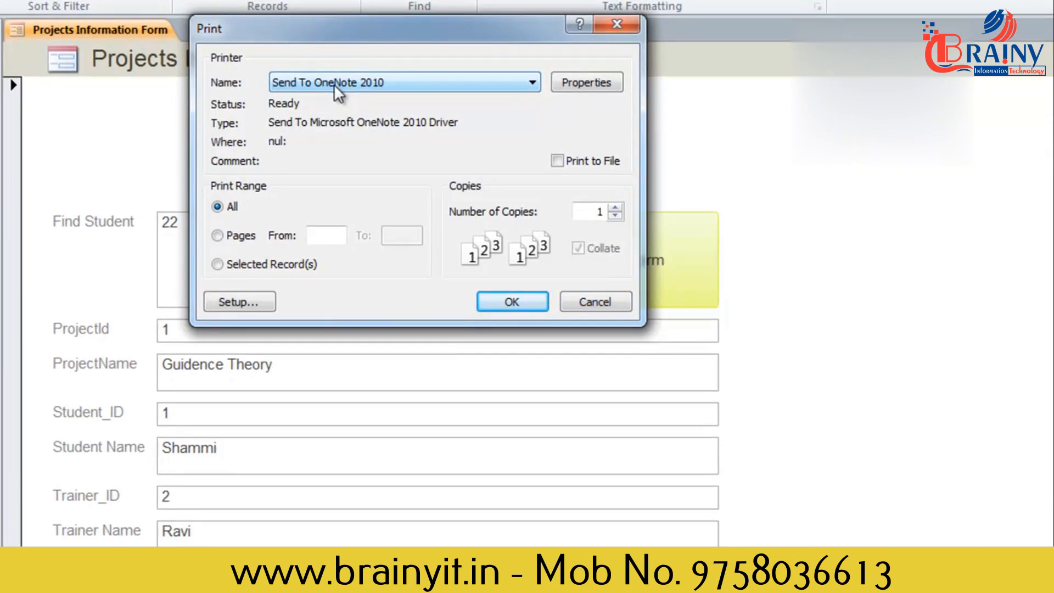
pyautogui.click(608, 303)
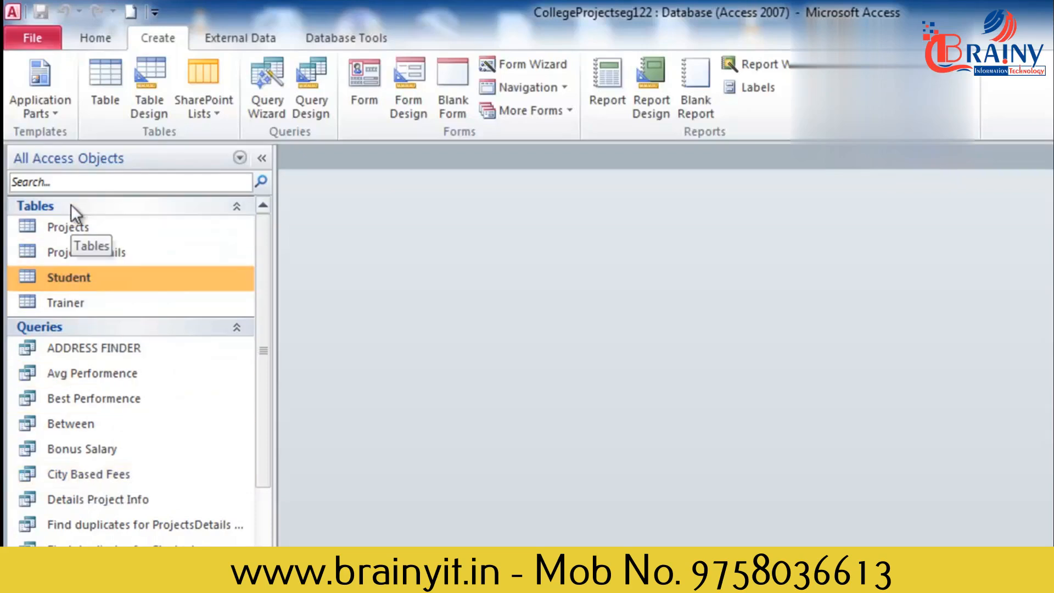
# Step: Create a report from the Student table and look through its layout tools and pages
pyautogui.click(613, 87)
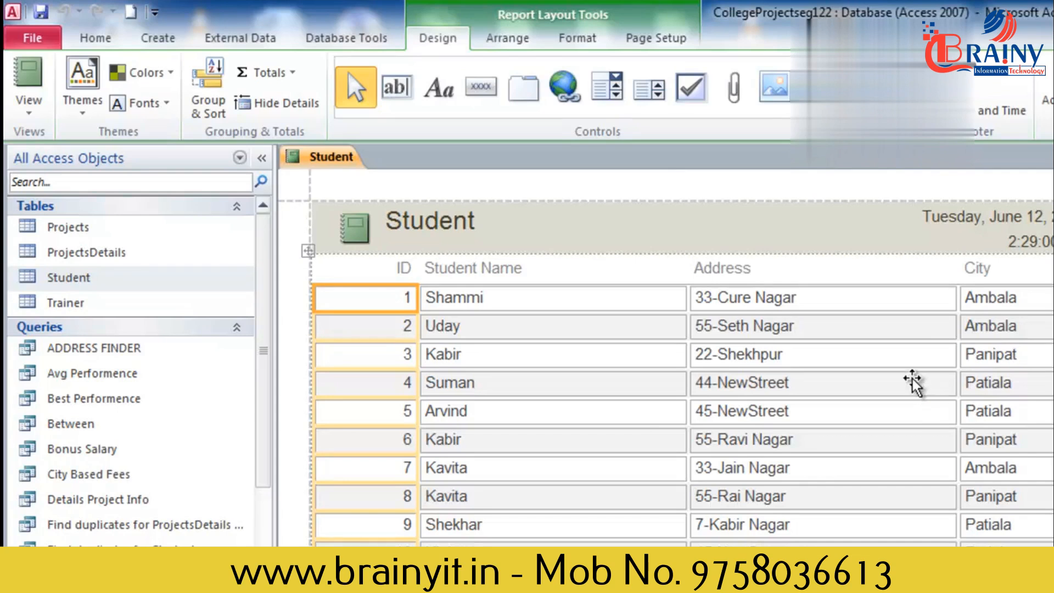
pyautogui.click(485, 37)
pyautogui.click(565, 40)
pyautogui.click(626, 36)
pyautogui.click(464, 41)
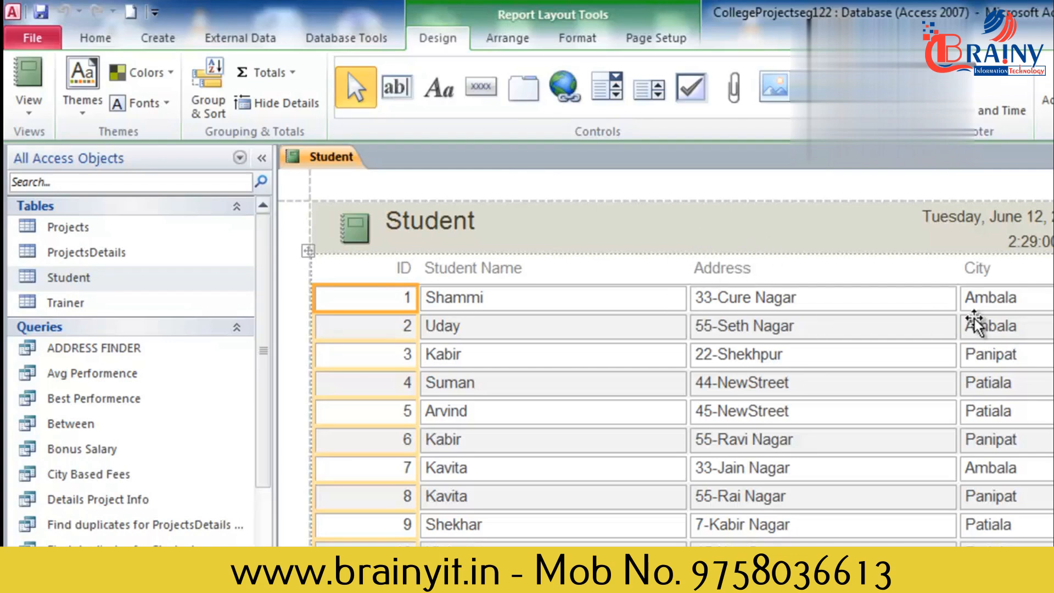
pyautogui.scroll(-5, 661, 379)
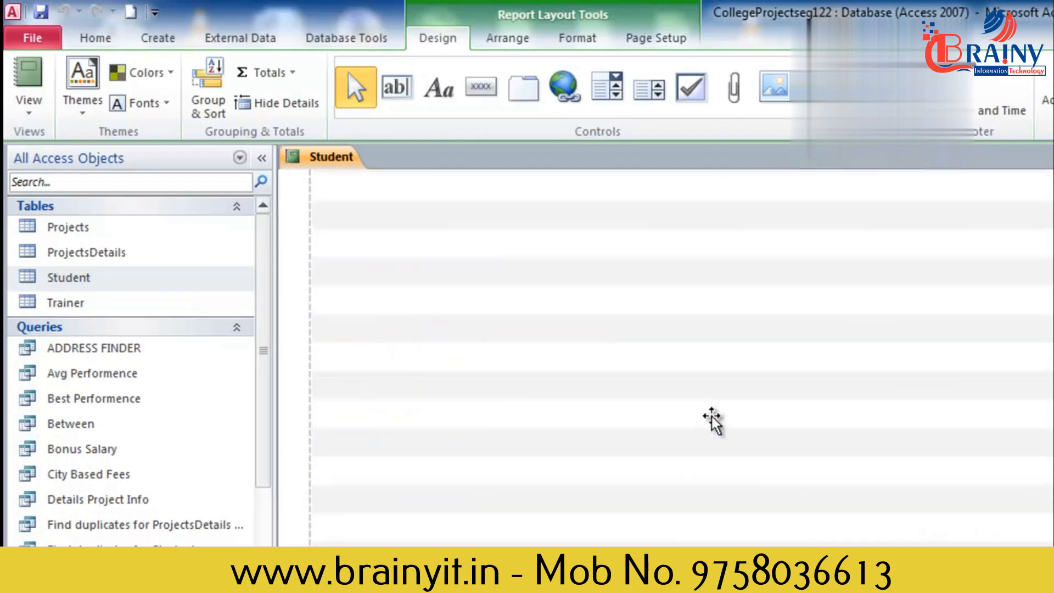
pyautogui.scroll(5, 659, 379)
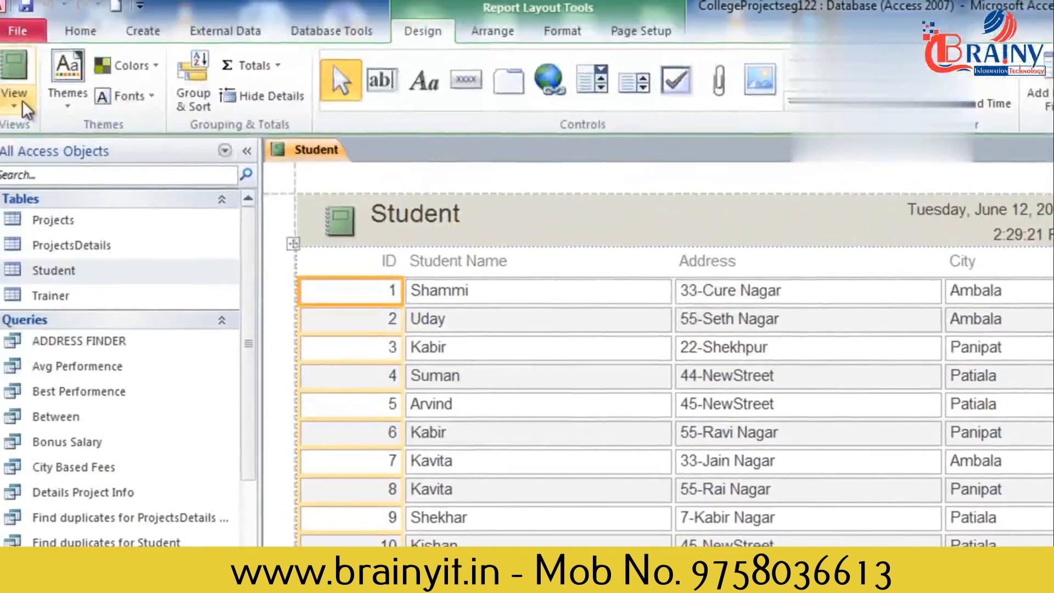
# Step: Display the Student report in Report View and look through its records
pyautogui.click(35, 116)
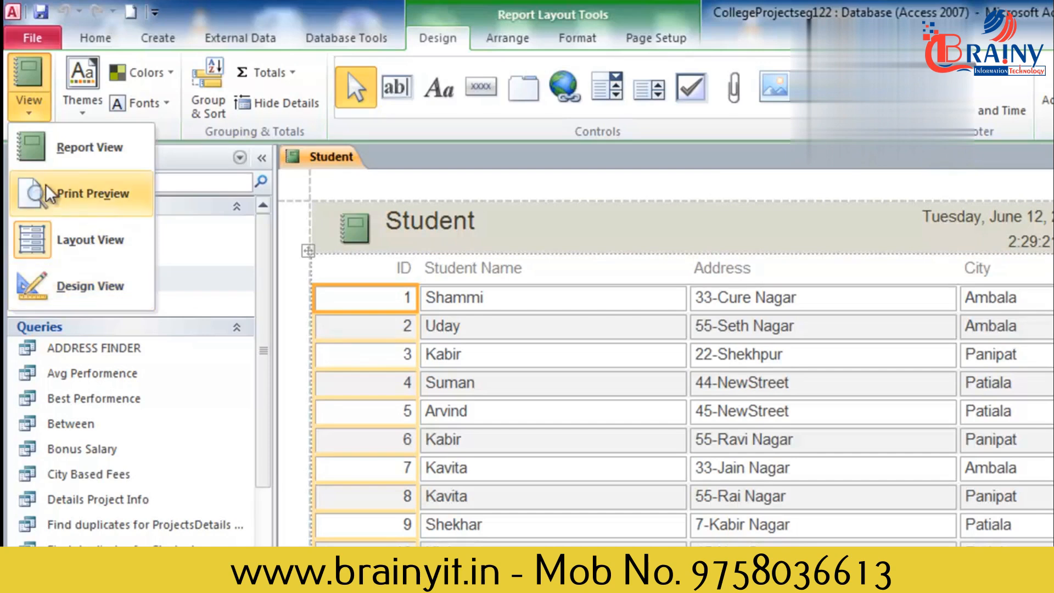
pyautogui.click(58, 149)
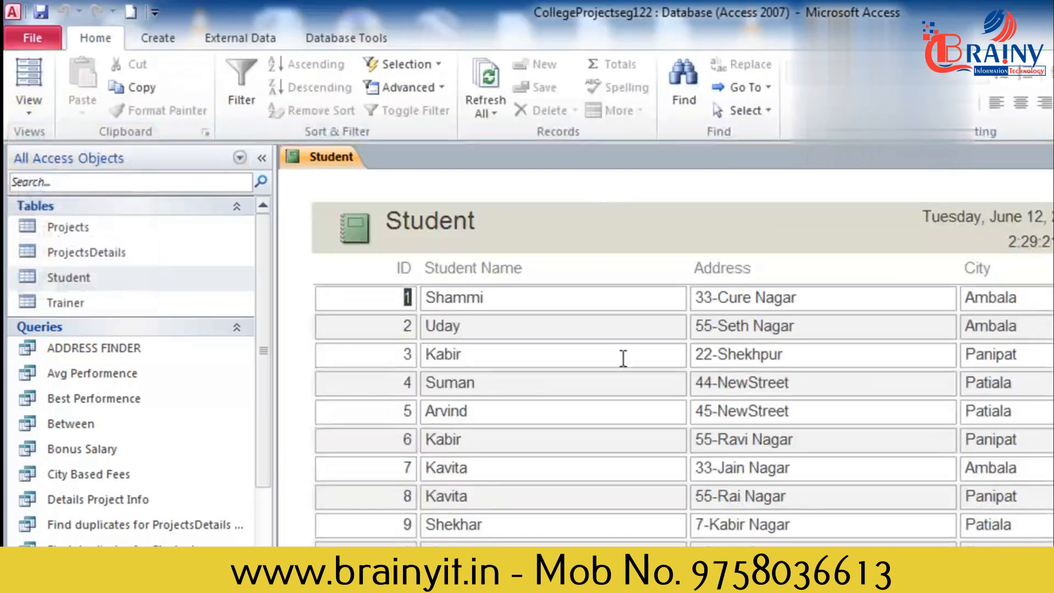
pyautogui.scroll(-3, 791, 366)
pyautogui.scroll(-3, 791, 373)
pyautogui.scroll(5, 791, 395)
# Step: Return the Student report to Layout View and select its individual columns one after another
pyautogui.click(27, 114)
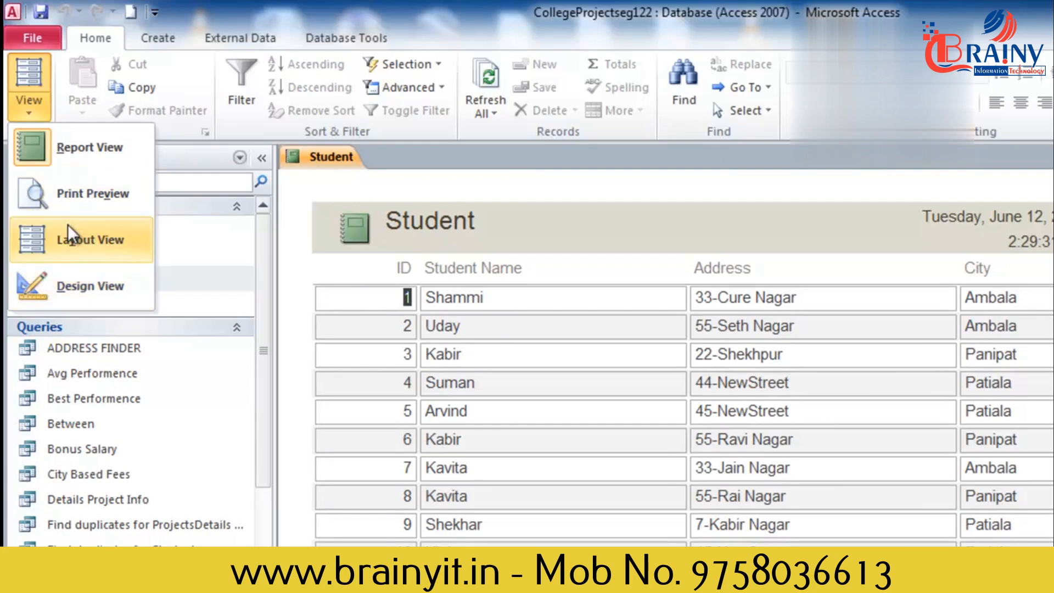
pyautogui.click(64, 248)
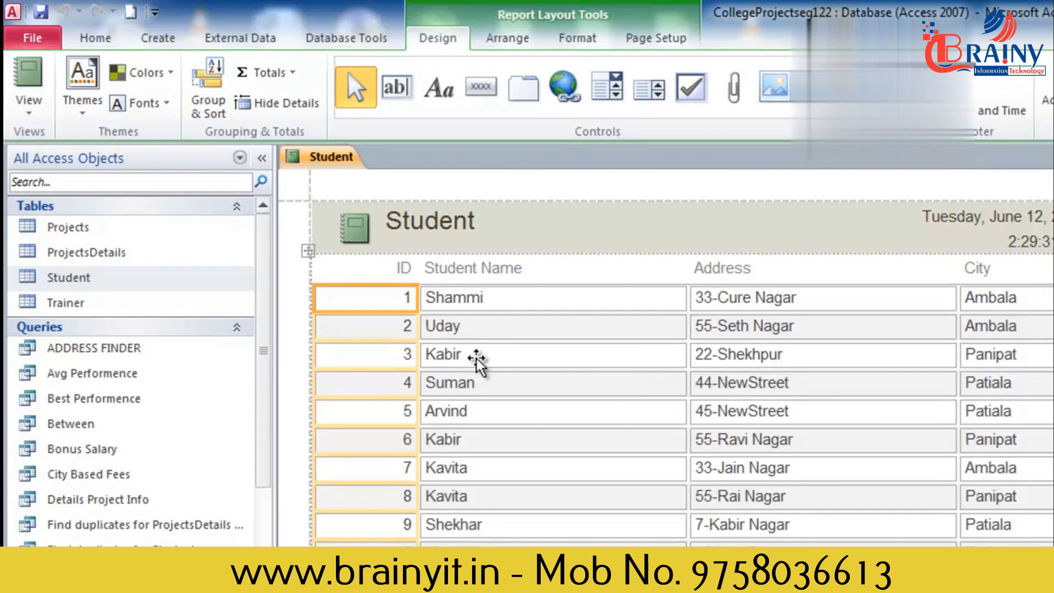
pyautogui.click(588, 360)
pyautogui.click(380, 300)
pyautogui.click(502, 306)
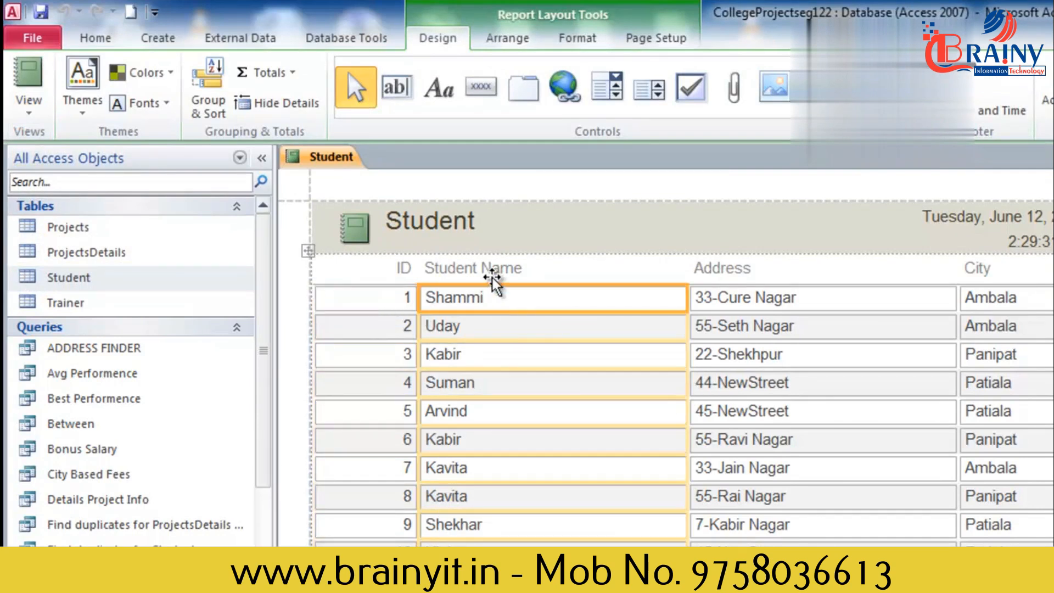
pyautogui.click(719, 271)
pyautogui.click(748, 304)
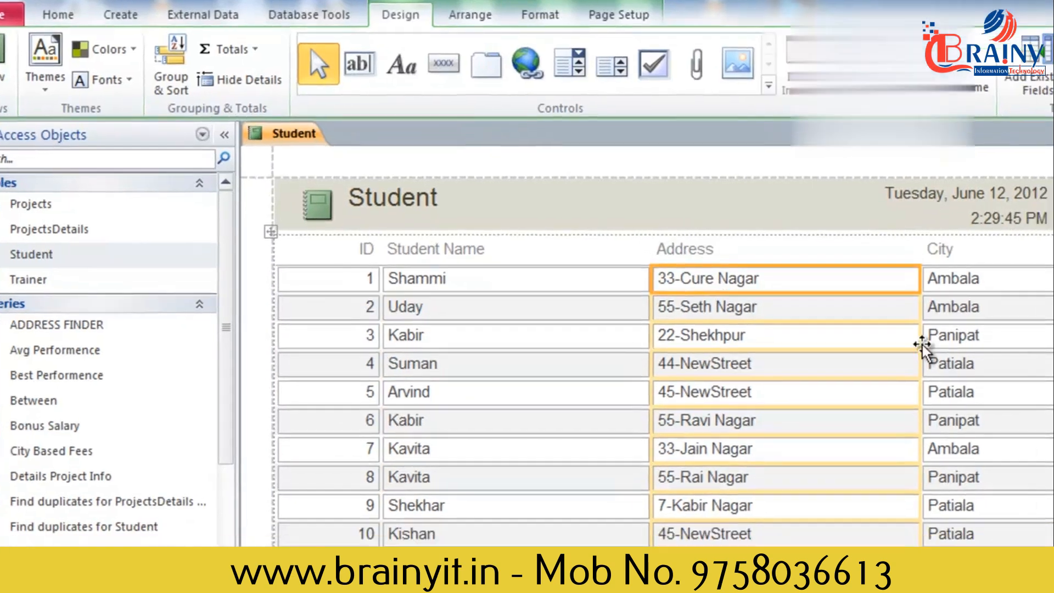
pyautogui.click(1016, 358)
pyautogui.click(362, 188)
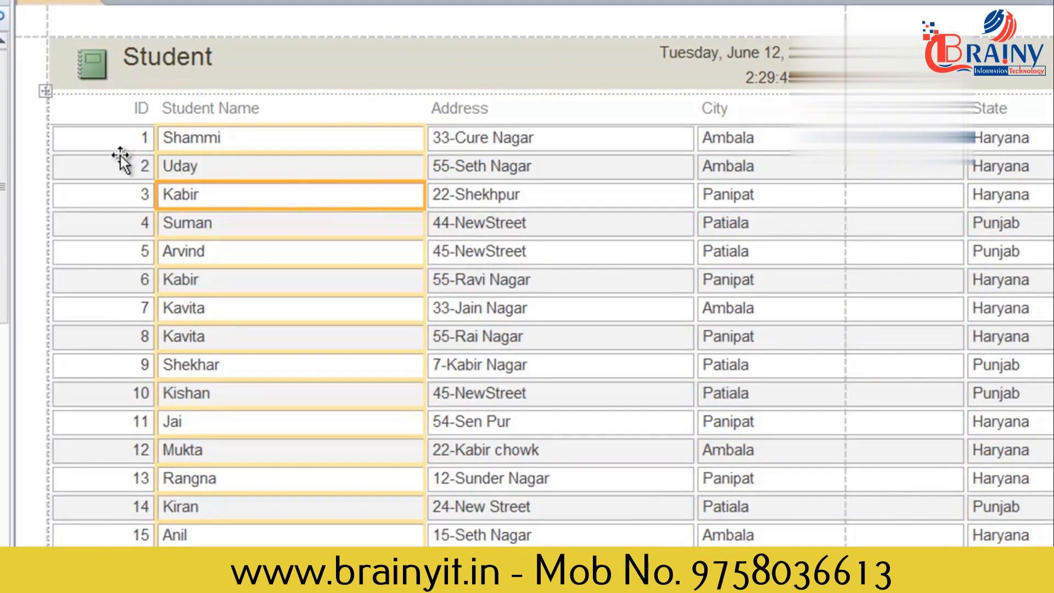
# Step: Narrow the ID and Student Name columns of the report to fit their contents more closely
pyautogui.click(140, 165)
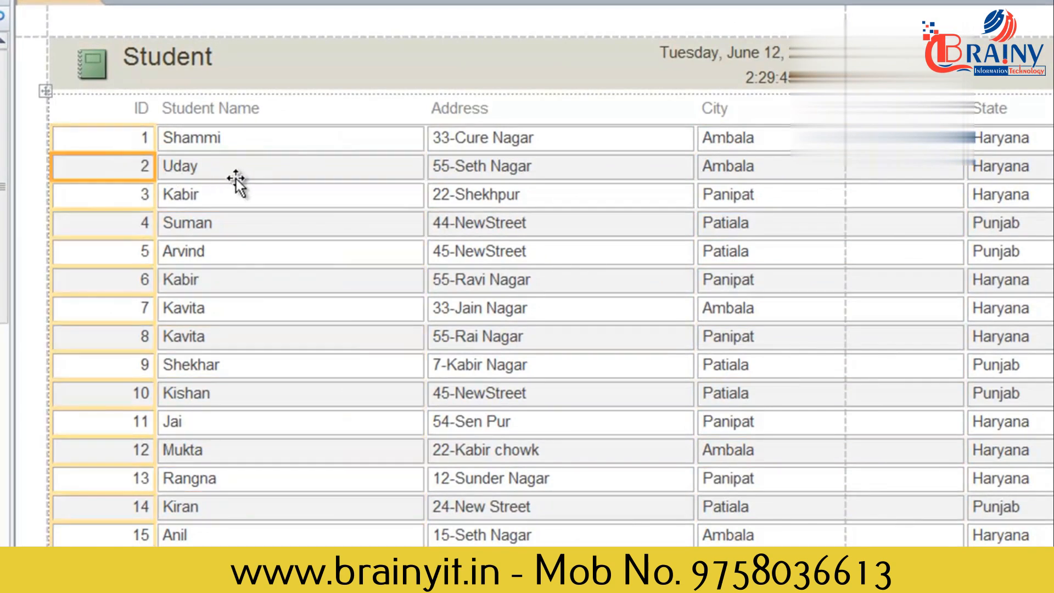
pyautogui.moveTo(156, 142); pyautogui.dragTo(113, 142)
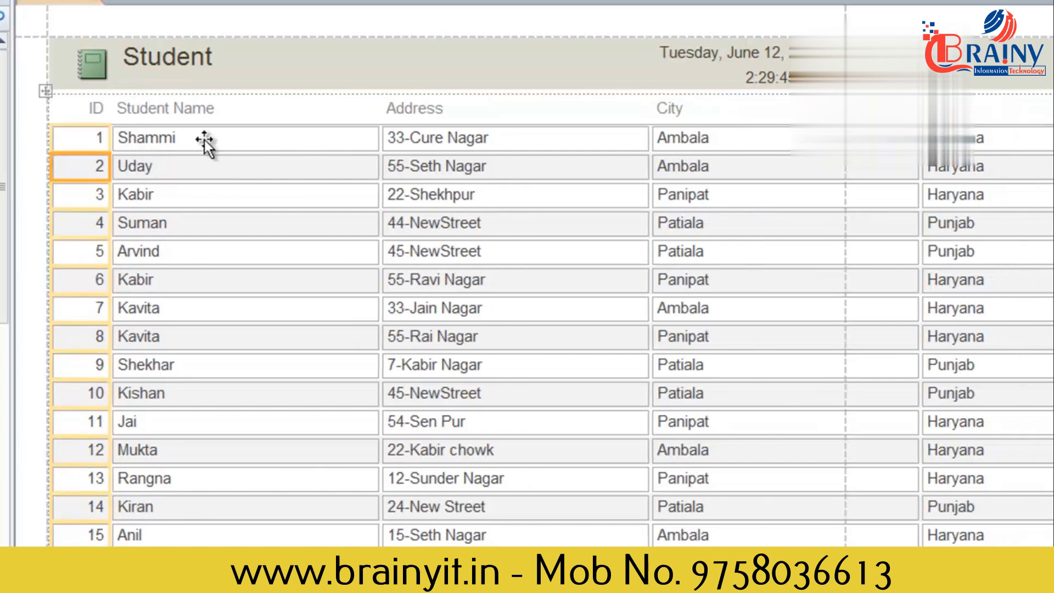
pyautogui.click(372, 146)
pyautogui.moveTo(378, 142); pyautogui.dragTo(271, 139)
# Step: Narrow the Address and City columns of the Student report to reduce their empty space
pyautogui.click(532, 144)
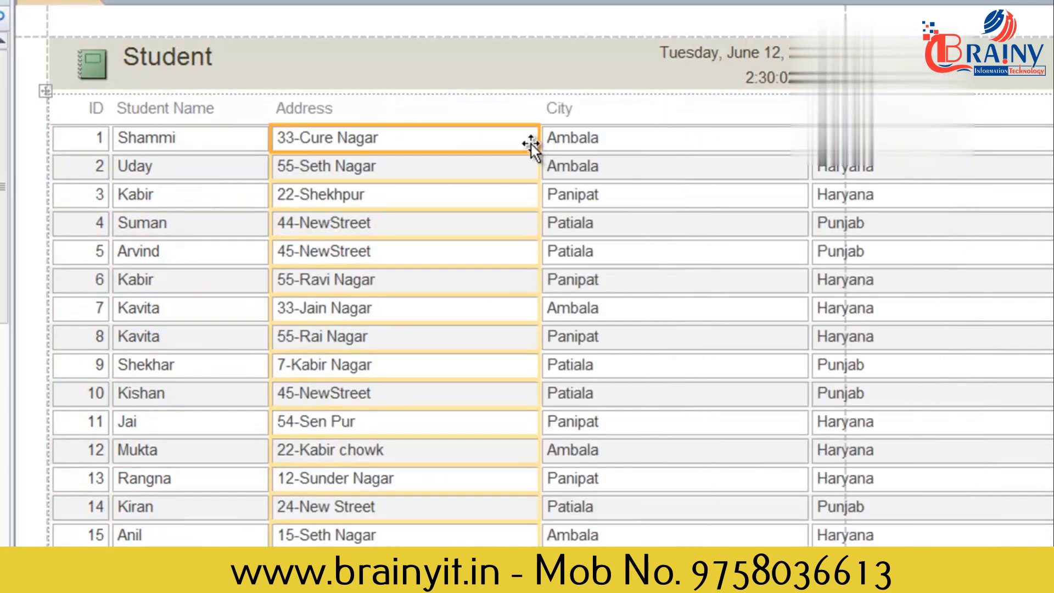
pyautogui.moveTo(535, 138); pyautogui.dragTo(471, 140)
pyautogui.click(740, 146)
pyautogui.click(744, 141)
pyautogui.click(711, 132)
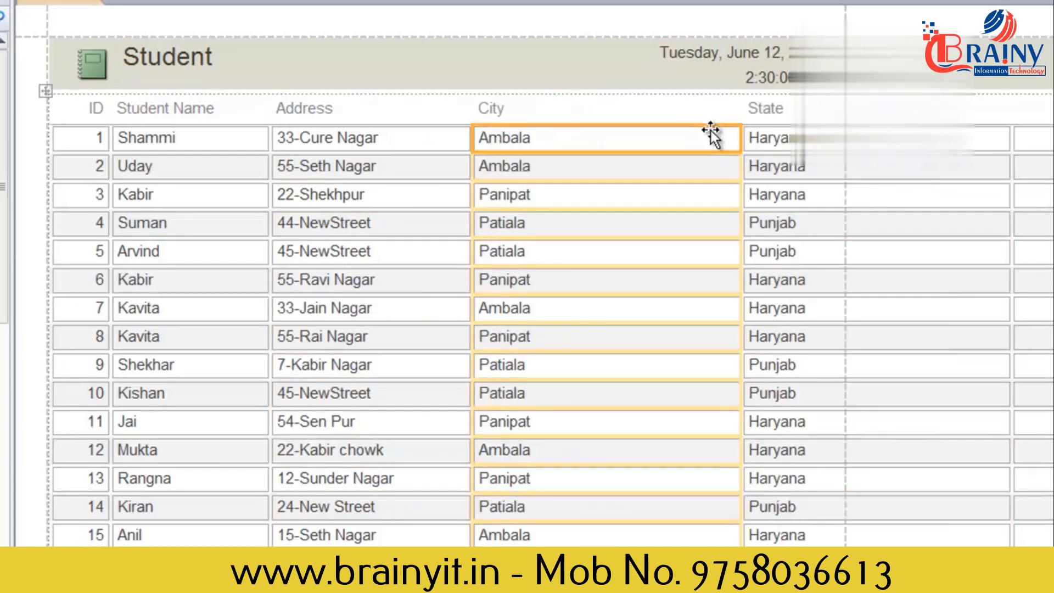
pyautogui.moveTo(739, 137); pyautogui.dragTo(615, 139)
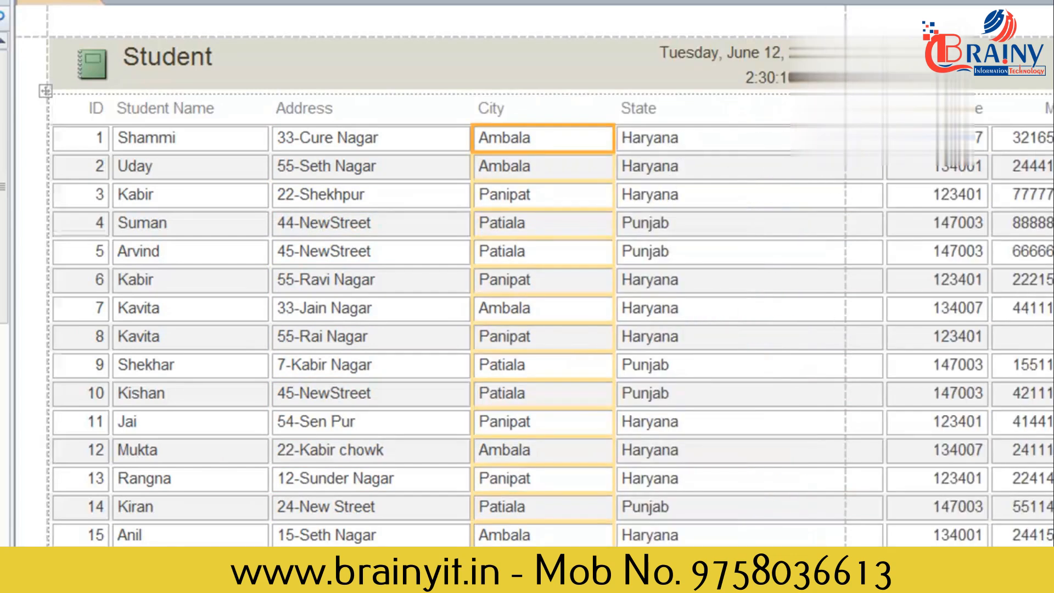
# Step: Narrow the State column of the report so it is only slightly wider than its entries
pyautogui.scroll(-3, 855, 233)
pyautogui.scroll(-3, 855, 233)
pyautogui.scroll(6, 861, 269)
pyautogui.click(759, 192)
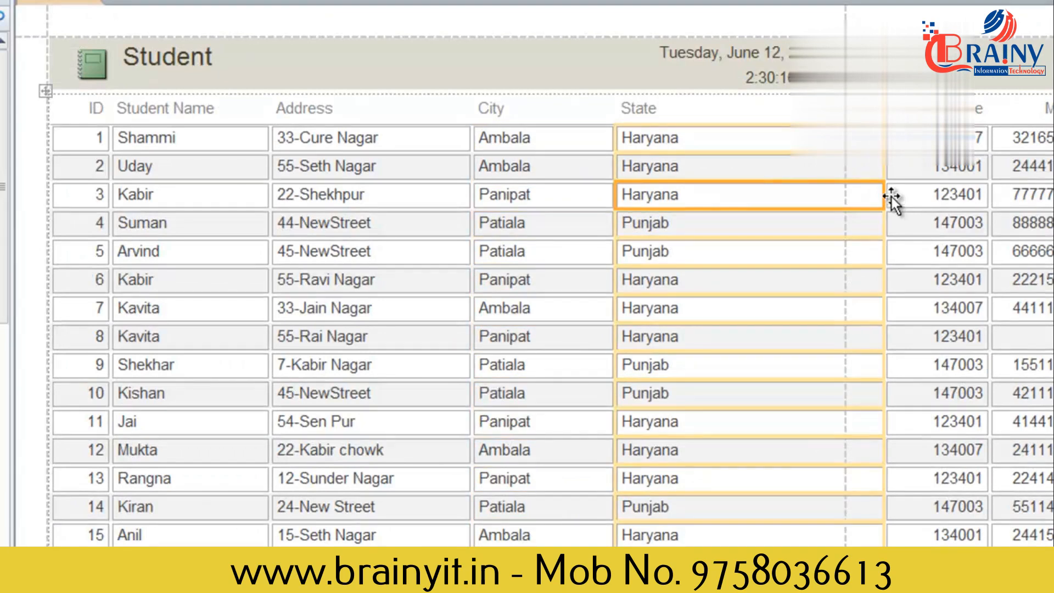
pyautogui.moveTo(885, 198); pyautogui.dragTo(720, 198)
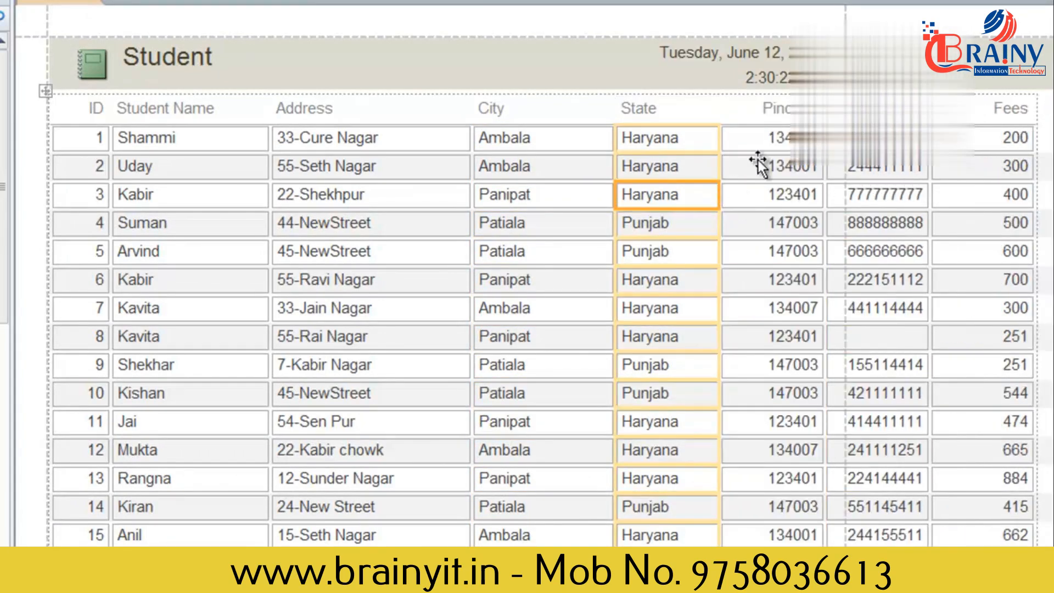
pyautogui.moveTo(719, 160); pyautogui.dragTo(707, 164)
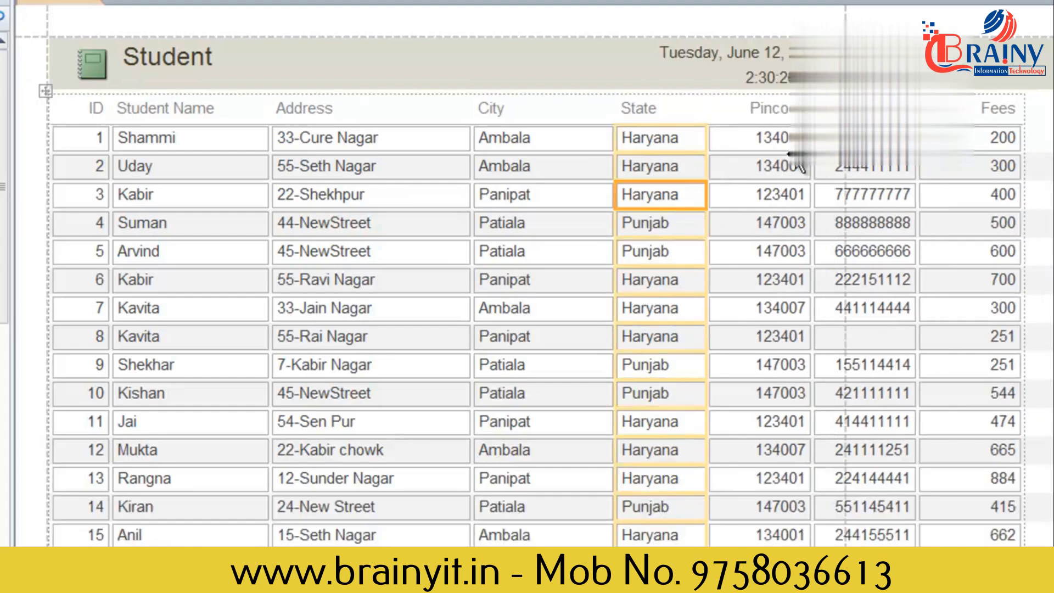
# Step: Narrow the Fees column at the end of the report table
pyautogui.click(806, 164)
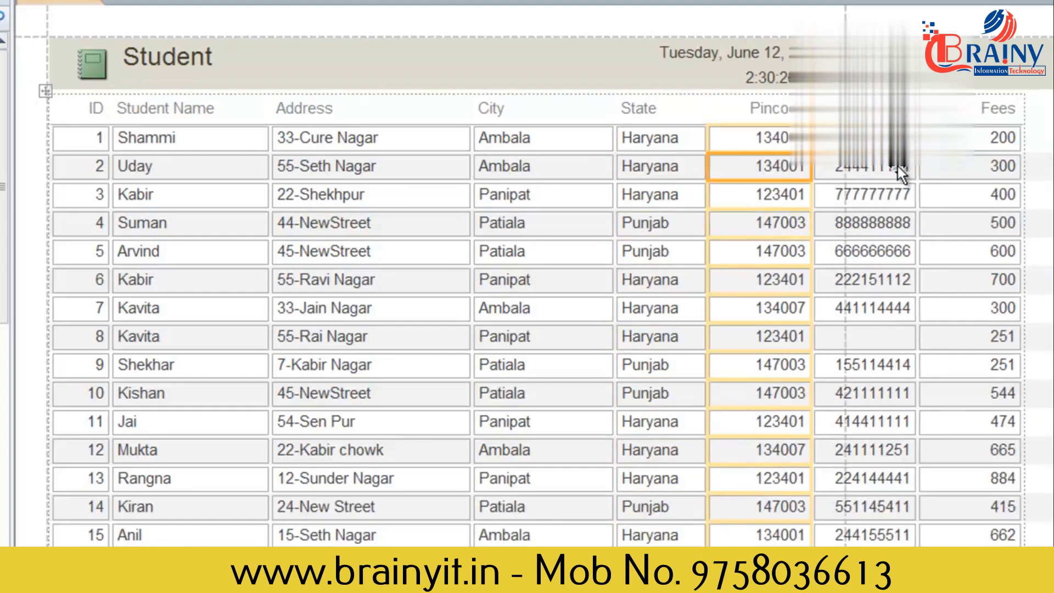
pyautogui.click(1019, 144)
pyautogui.moveTo(1020, 142); pyautogui.dragTo(991, 142)
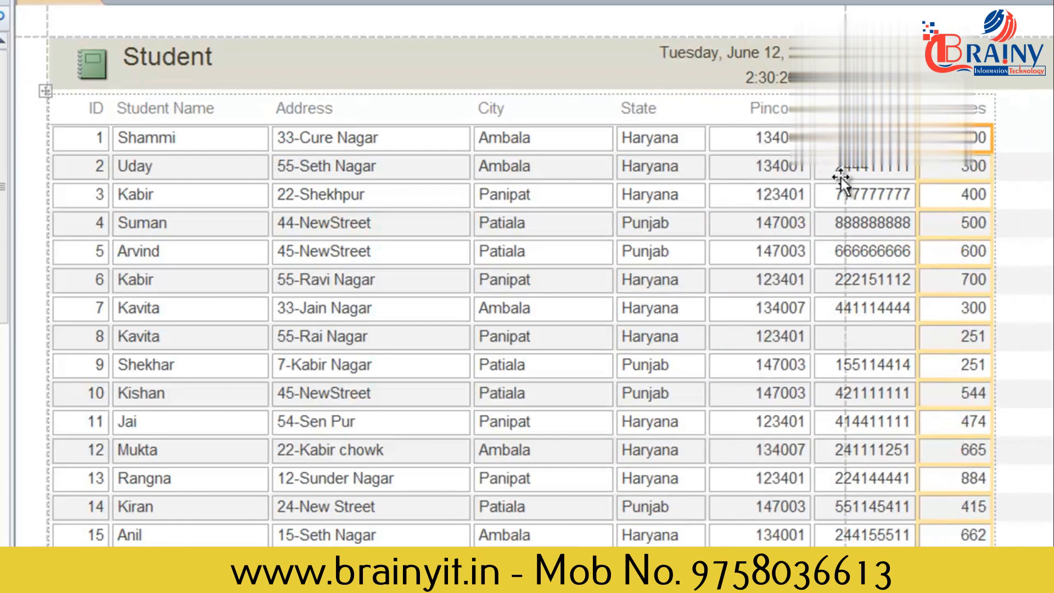
# Step: Reduce the widths of the Student Name and Address columns further to pull the table towards the page boundary
pyautogui.click(266, 157)
pyautogui.moveTo(265, 141); pyautogui.dragTo(236, 145)
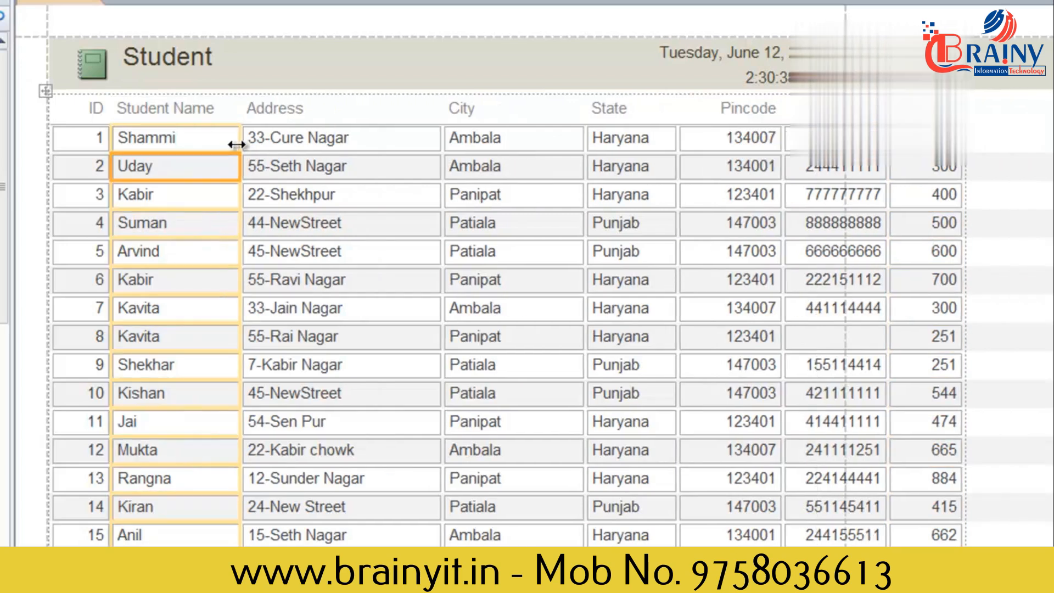
pyautogui.click(414, 147)
pyautogui.moveTo(440, 140); pyautogui.dragTo(395, 146)
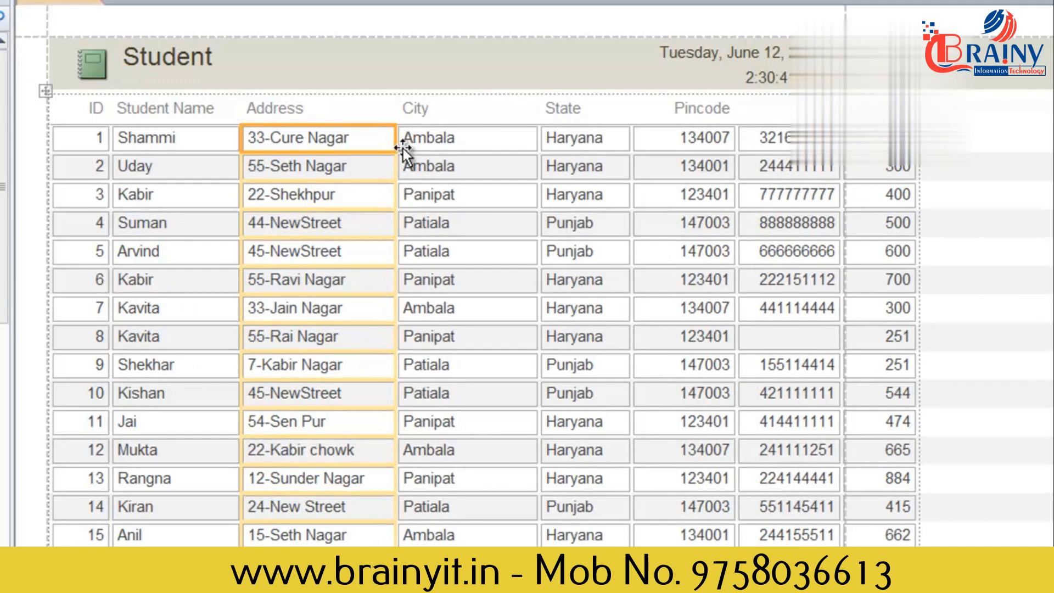
# Step: Narrow the City column further and slightly reduce the width of the Pincode column
pyautogui.click(503, 137)
pyautogui.moveTo(534, 143); pyautogui.dragTo(495, 147)
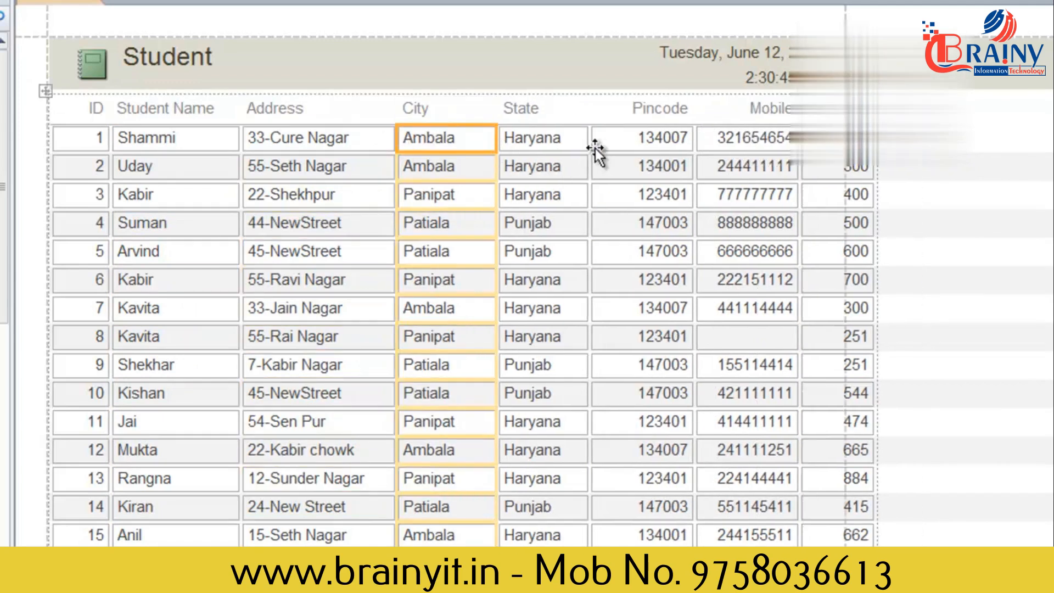
pyautogui.click(685, 138)
pyautogui.moveTo(695, 141); pyautogui.dragTo(678, 141)
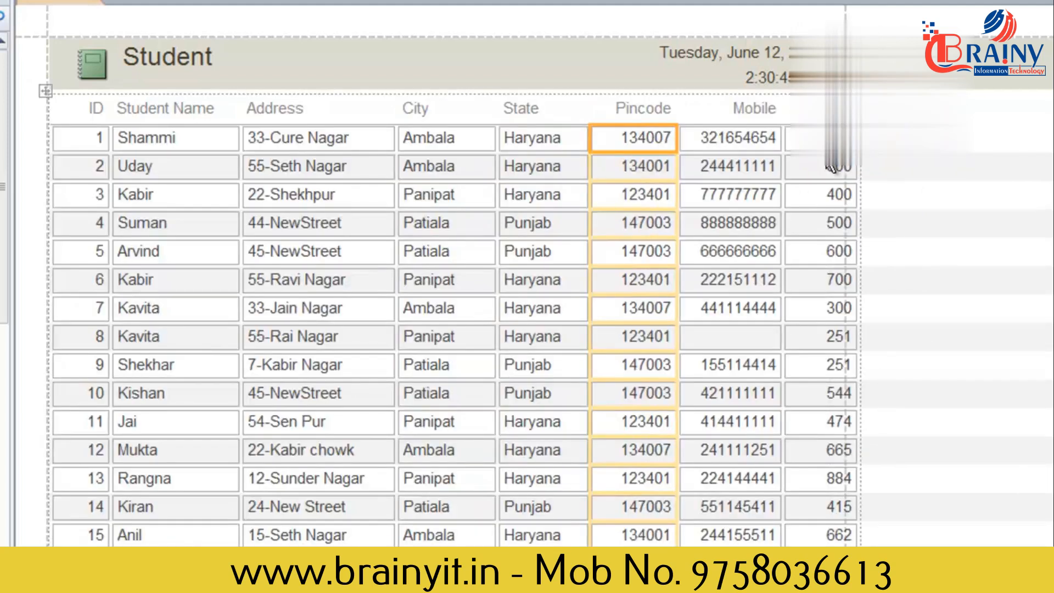
# Step: Narrow the Fees column slightly so the table ends inside the page boundary, and check the fit down to the last record
pyautogui.click(822, 139)
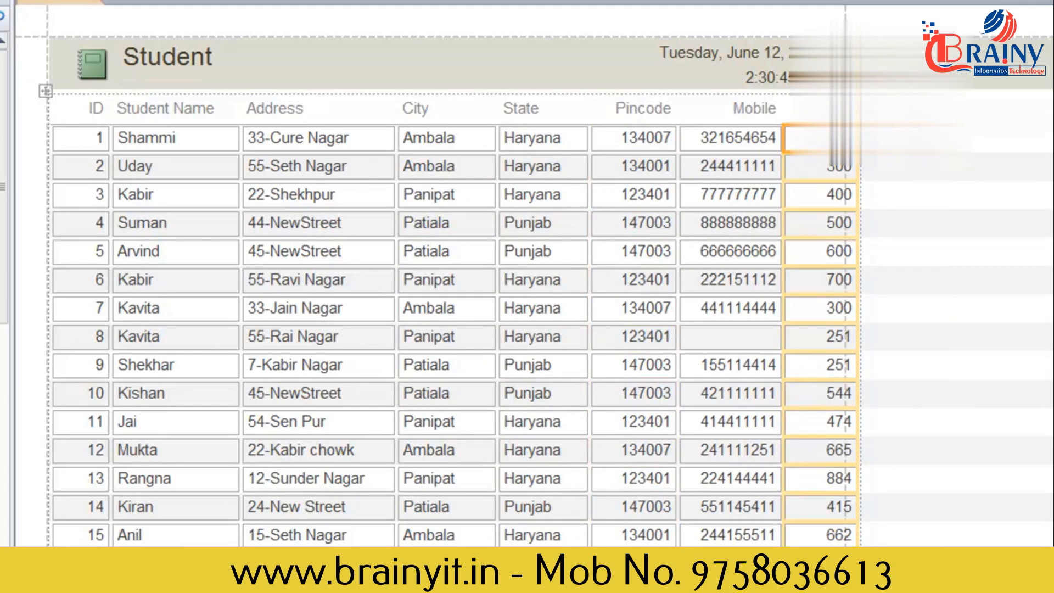
pyautogui.moveTo(859, 159); pyautogui.dragTo(847, 159)
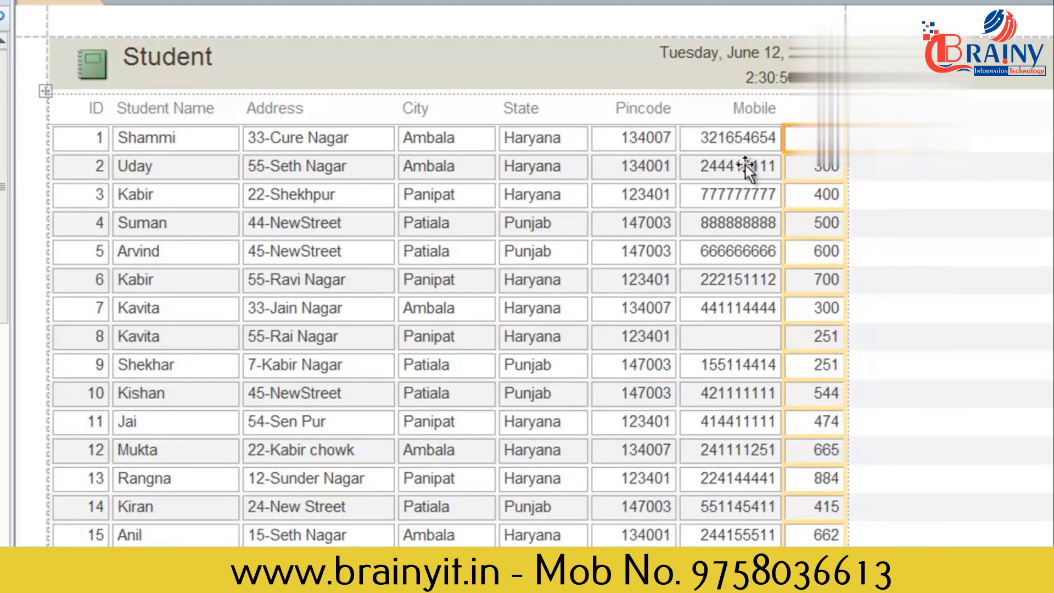
pyautogui.scroll(-15, 448, 262)
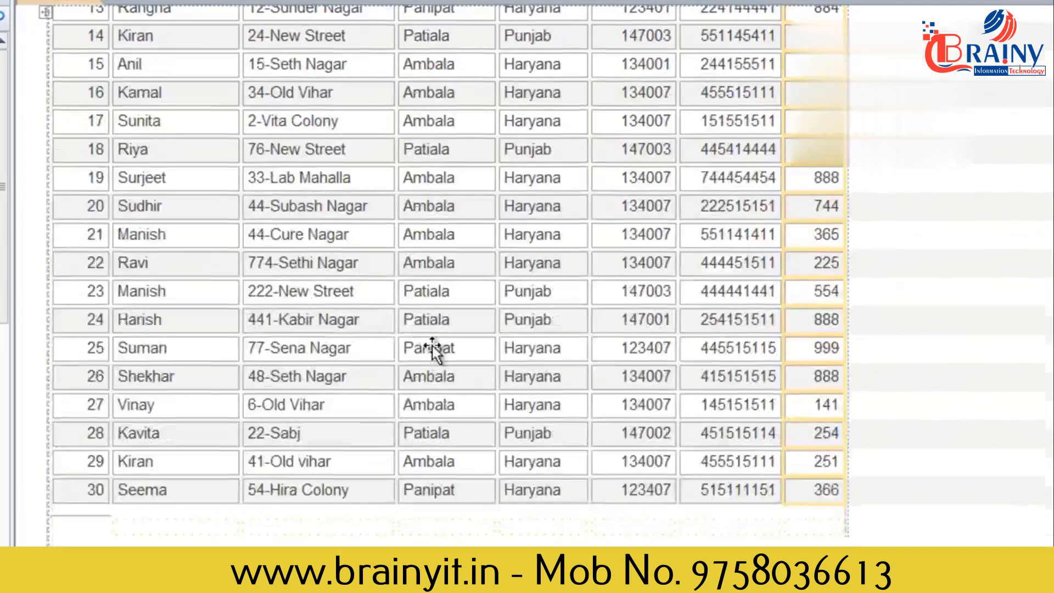
pyautogui.scroll(15, 438, 343)
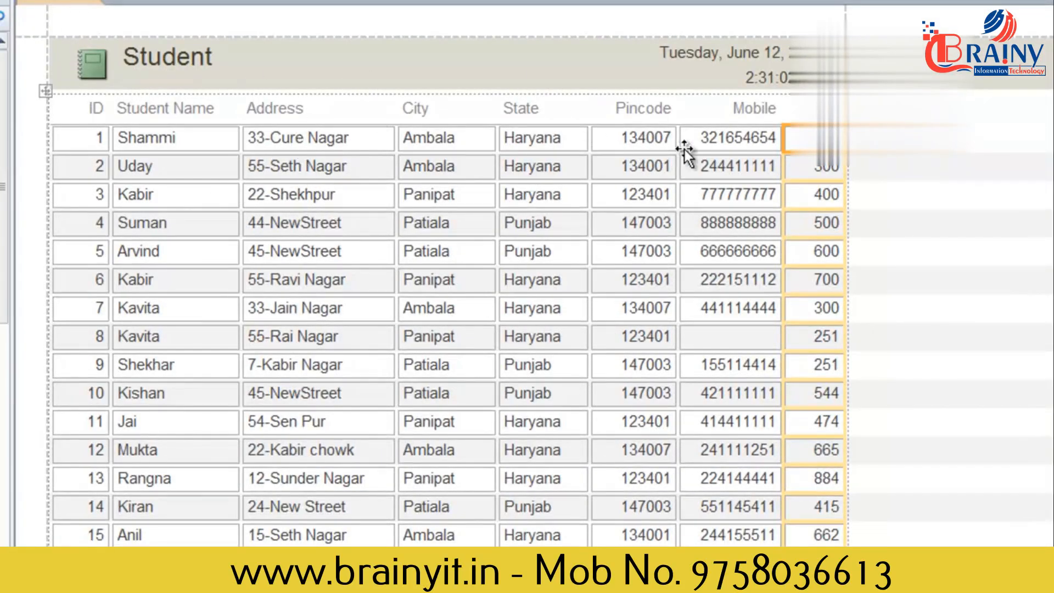
pyautogui.scroll(-5, 581, 275)
pyautogui.scroll(-5, 580, 272)
pyautogui.scroll(10, 517, 234)
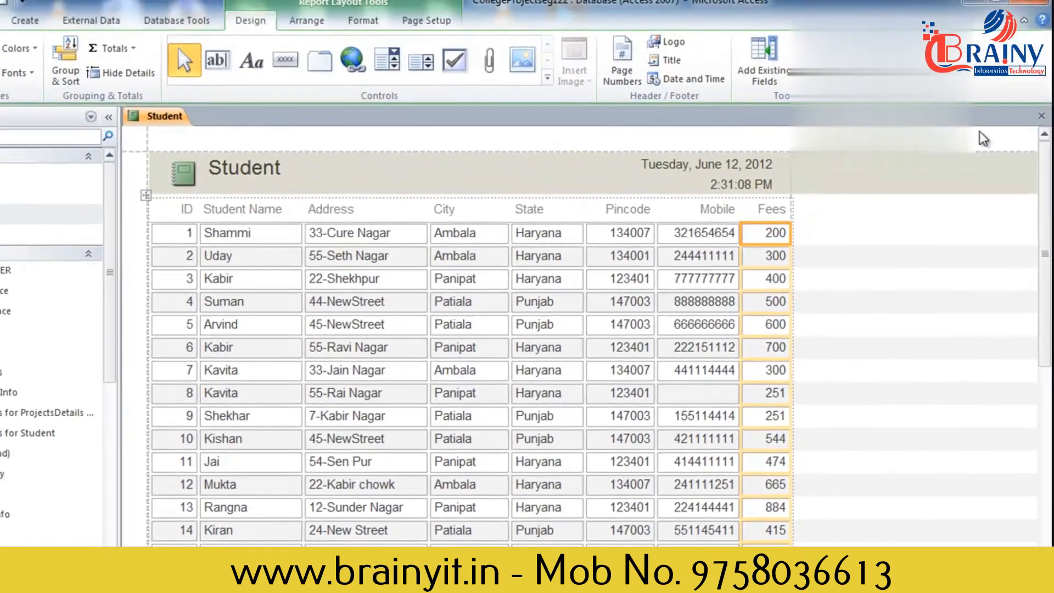
# Step: Close the report and save its design under the name Student Report
pyautogui.click(1041, 116)
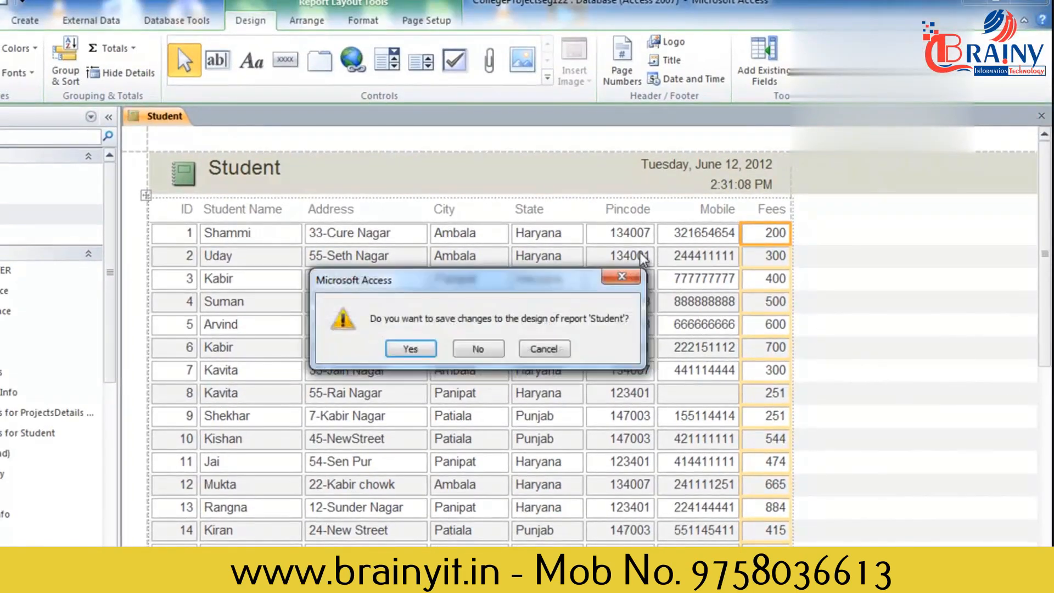
pyautogui.click(412, 348)
pyautogui.click(419, 209)
pyautogui.write('Report')
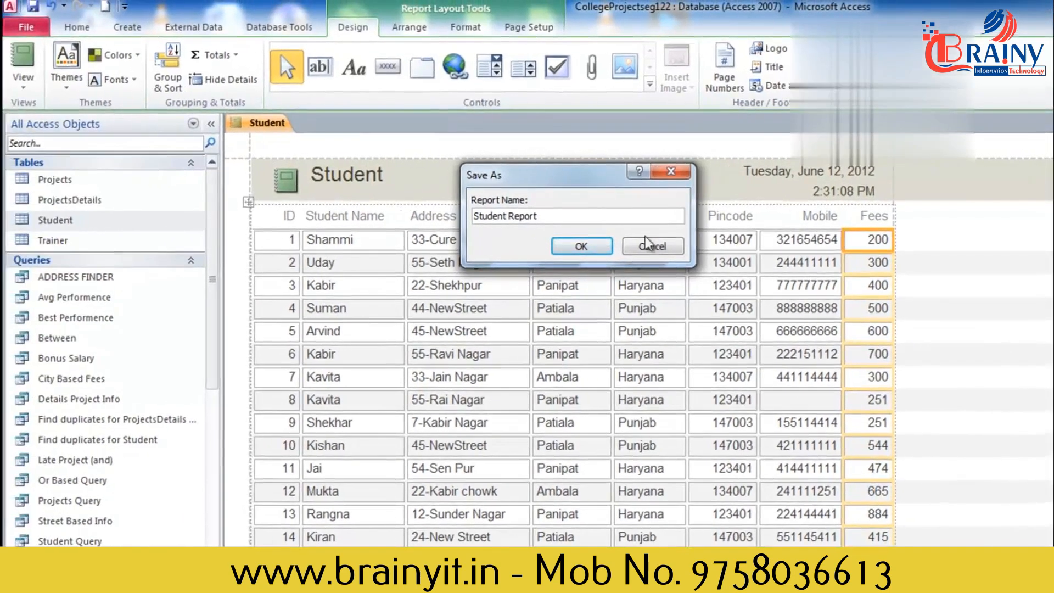
pyautogui.click(582, 246)
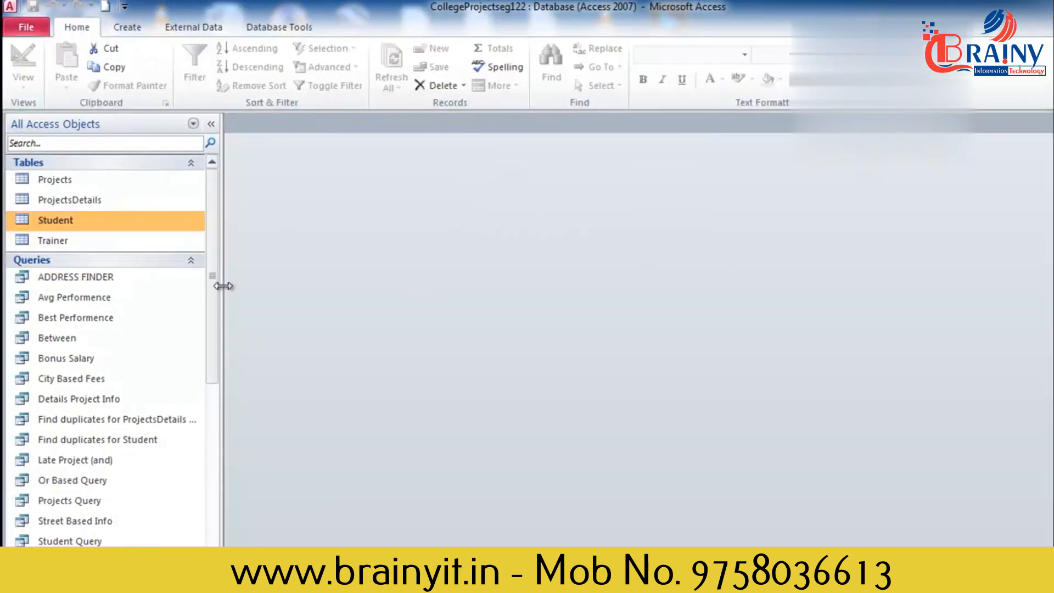
# Step: Reopen the saved Student Report from the database's reports and select its header band
pyautogui.moveTo(213, 289); pyautogui.dragTo(209, 492)
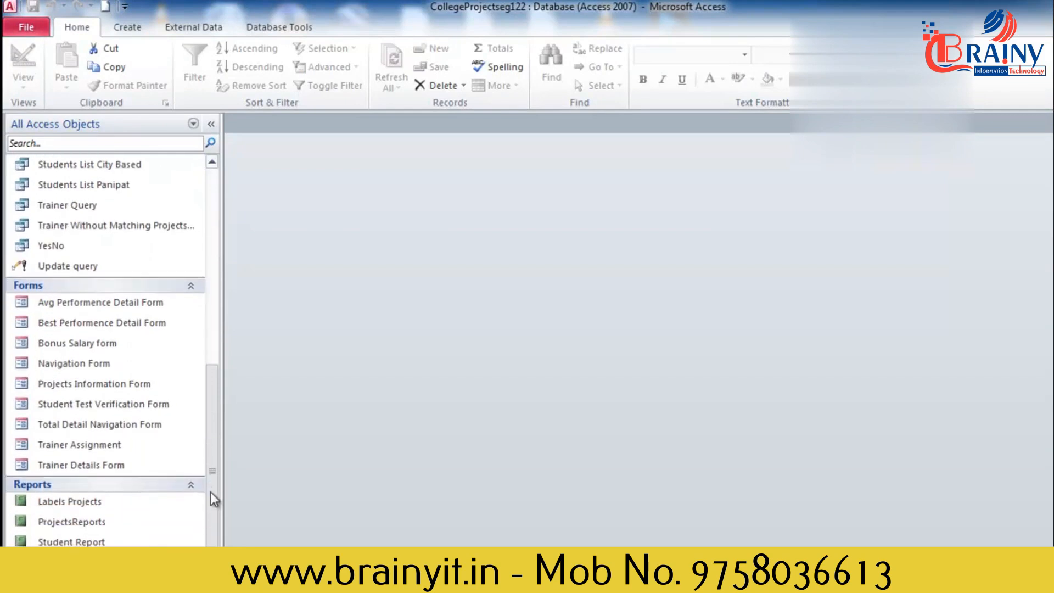
pyautogui.doubleClick(72, 541)
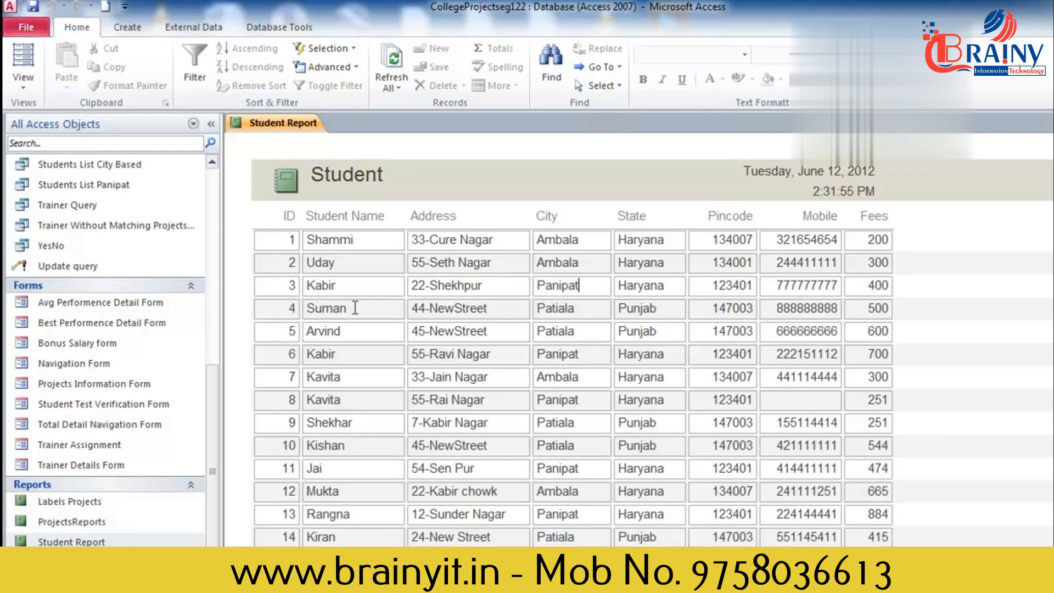
pyautogui.click(383, 177)
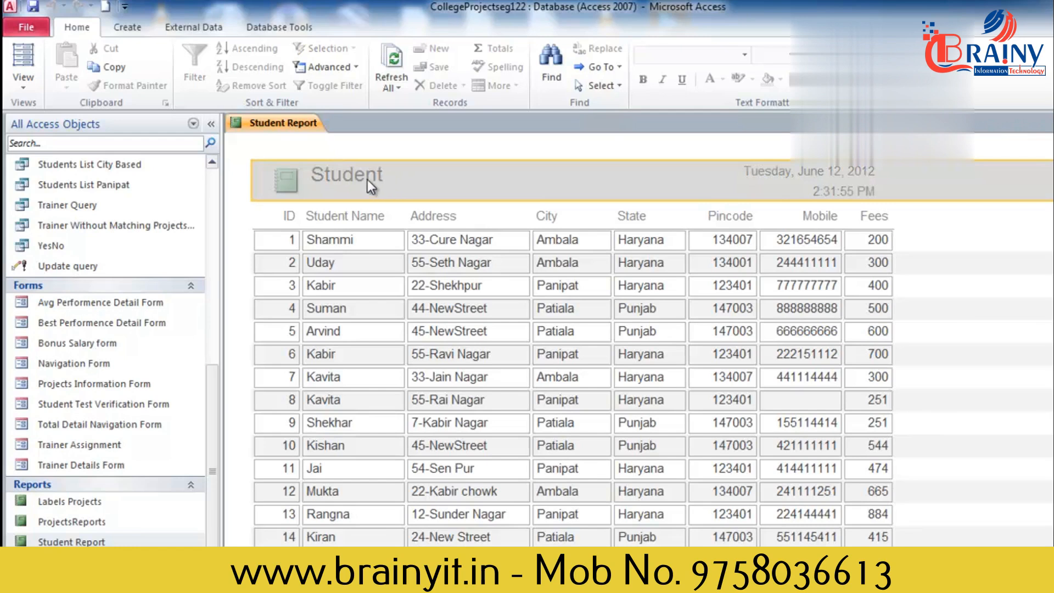
# Step: Switch the report to Layout View and change its title to Details of Students
pyautogui.click(22, 86)
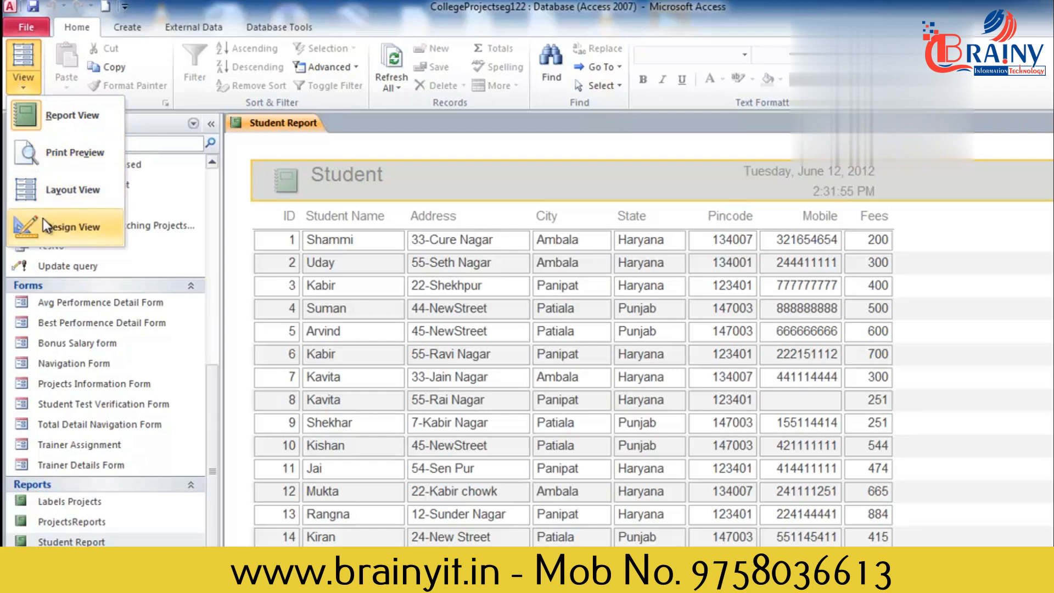
pyautogui.click(67, 200)
pyautogui.click(378, 176)
pyautogui.click(377, 176)
pyautogui.moveTo(395, 176); pyautogui.dragTo(325, 175)
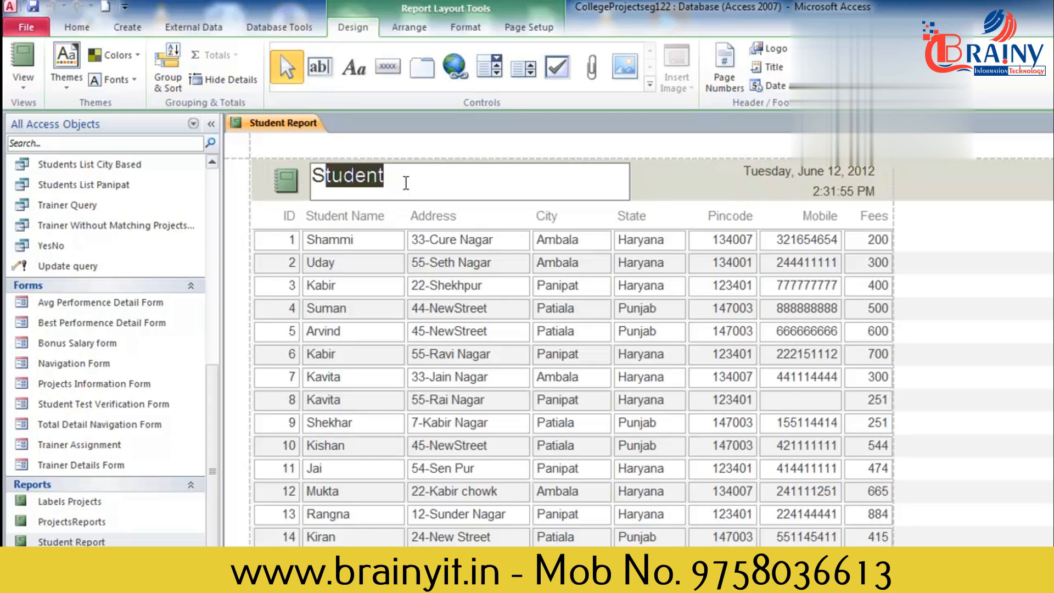
pyautogui.press('Home')
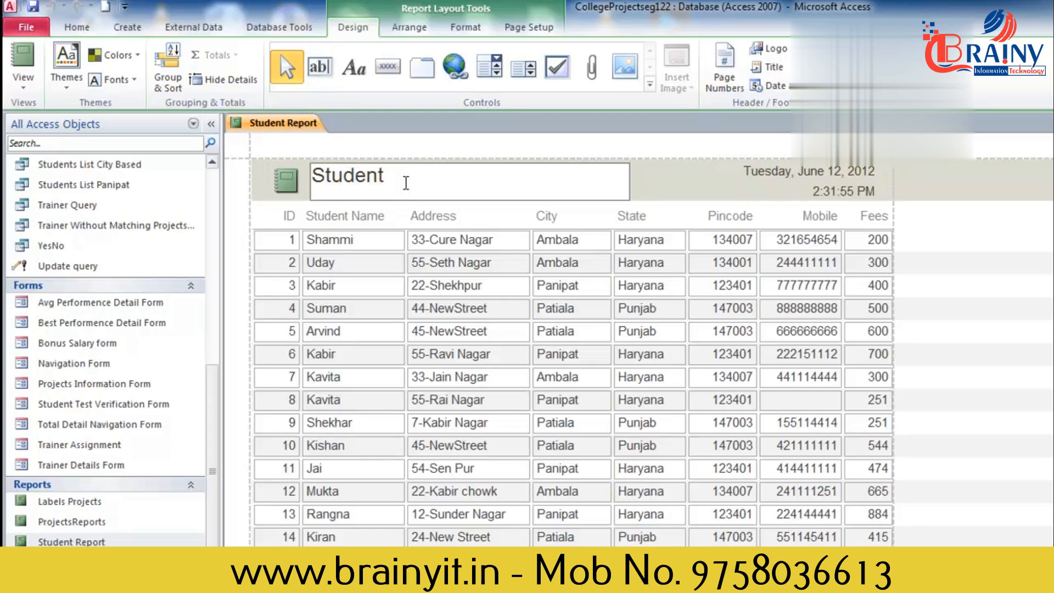
pyautogui.write('Detailes')
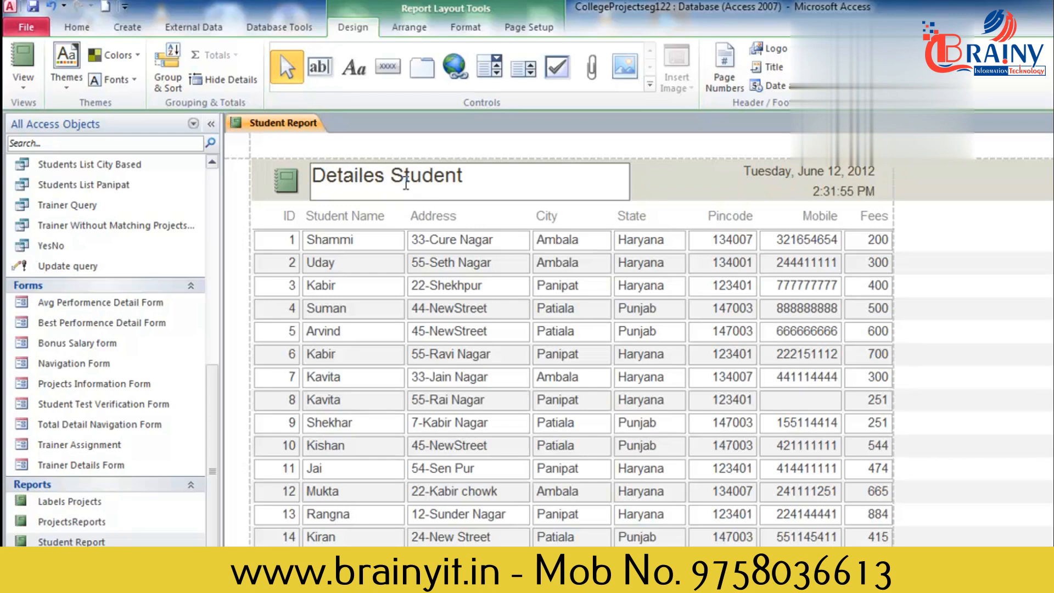
pyautogui.press('BackSpace')
pyautogui.press('BackSpace')
pyautogui.write('s of ')
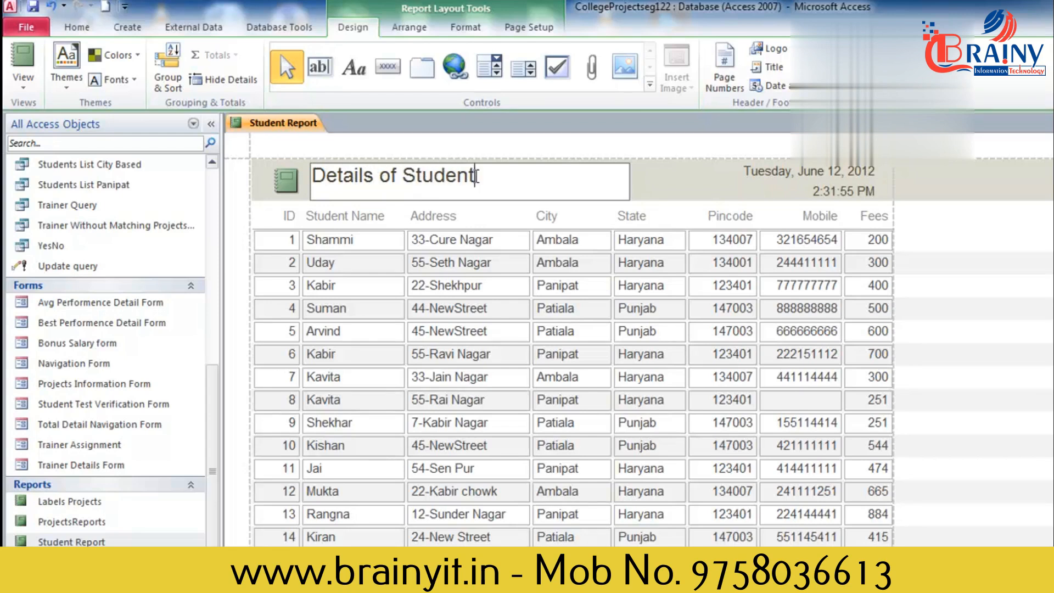
pyautogui.write('s')
pyautogui.press('Return')
# Step: Move the Student Name data row down below the column headings to add vertical space between the records
pyautogui.click(329, 240)
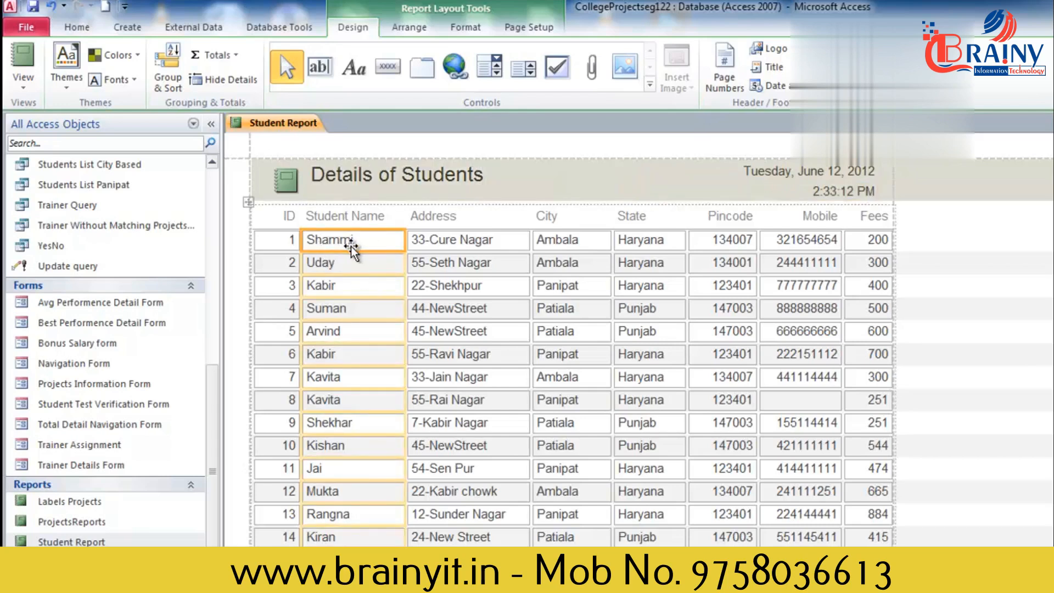
pyautogui.moveTo(346, 248); pyautogui.dragTo(344, 284)
pyautogui.scroll(-6, 430, 362)
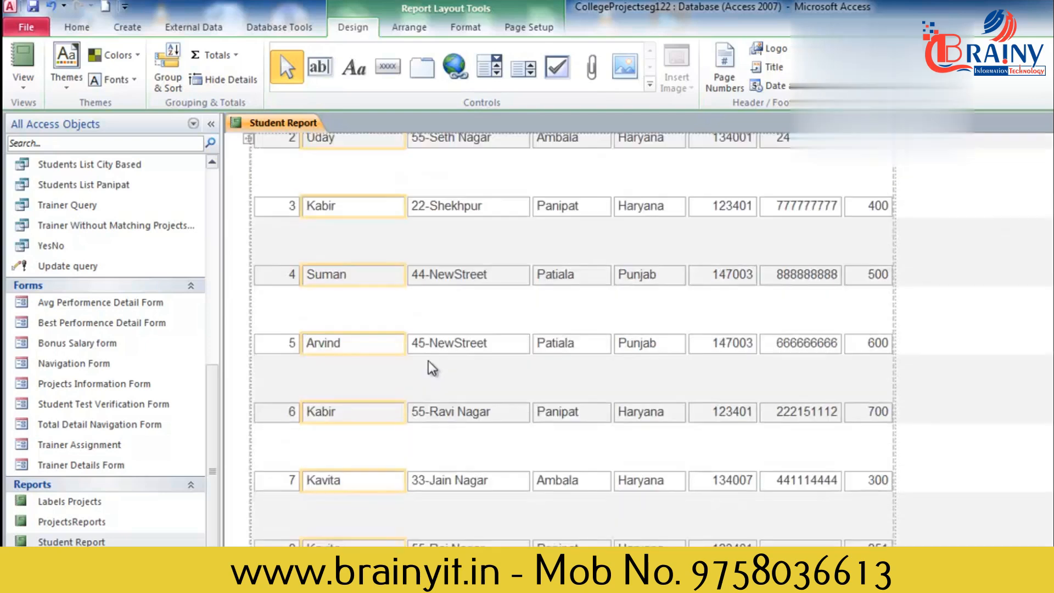
pyautogui.scroll(5, 430, 362)
pyautogui.scroll(1, 432, 351)
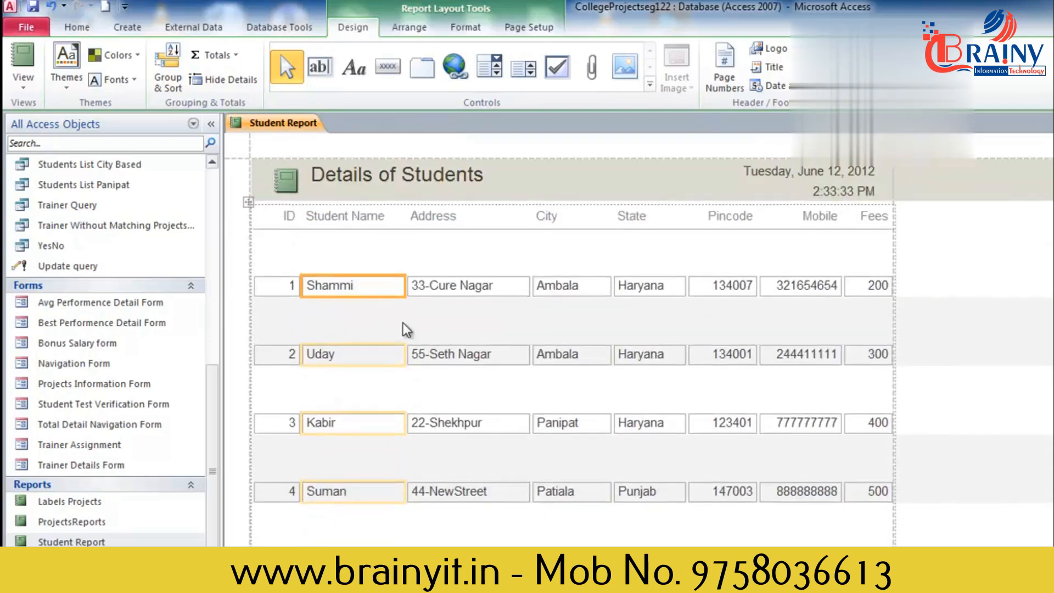
# Step: Look through the records of the report to review the wider row spacing
pyautogui.scroll(-1, 395, 339)
pyautogui.scroll(-5, 398, 340)
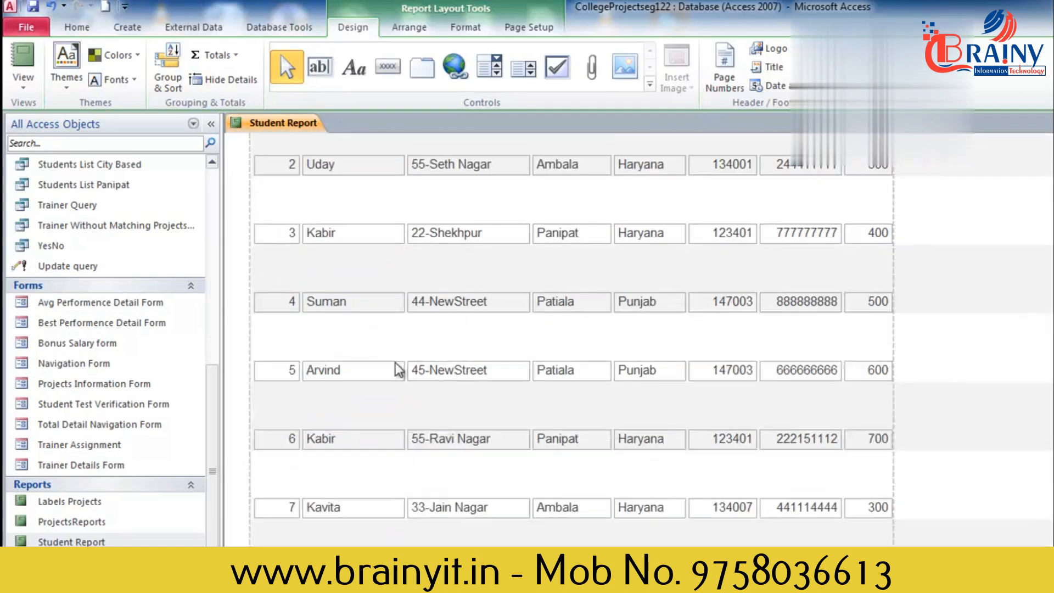
pyautogui.scroll(-10, 417, 384)
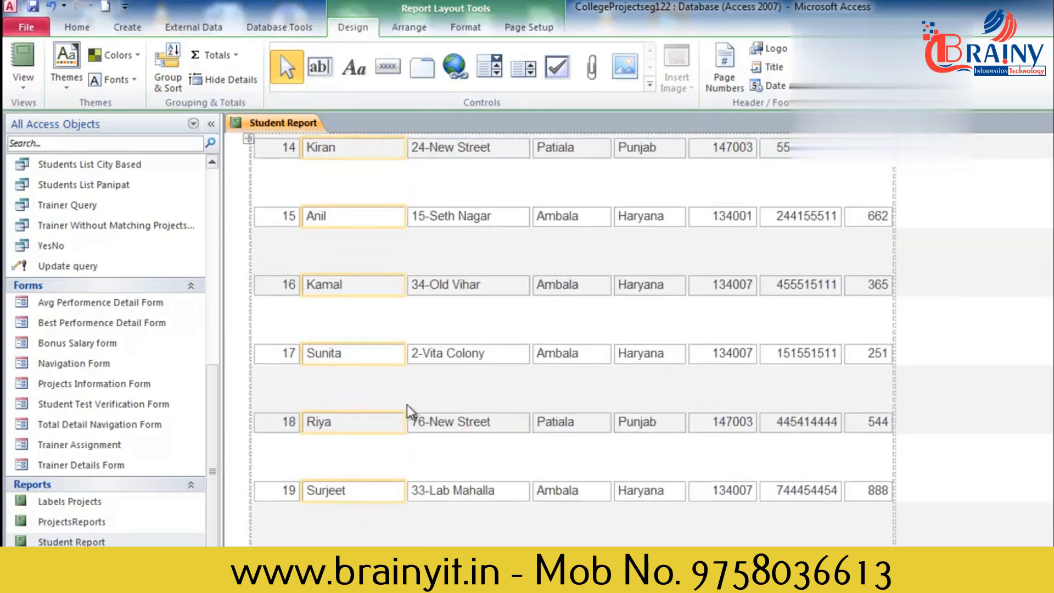
pyautogui.scroll(-6, 409, 412)
pyautogui.scroll(4, 411, 408)
pyautogui.scroll(15, 412, 408)
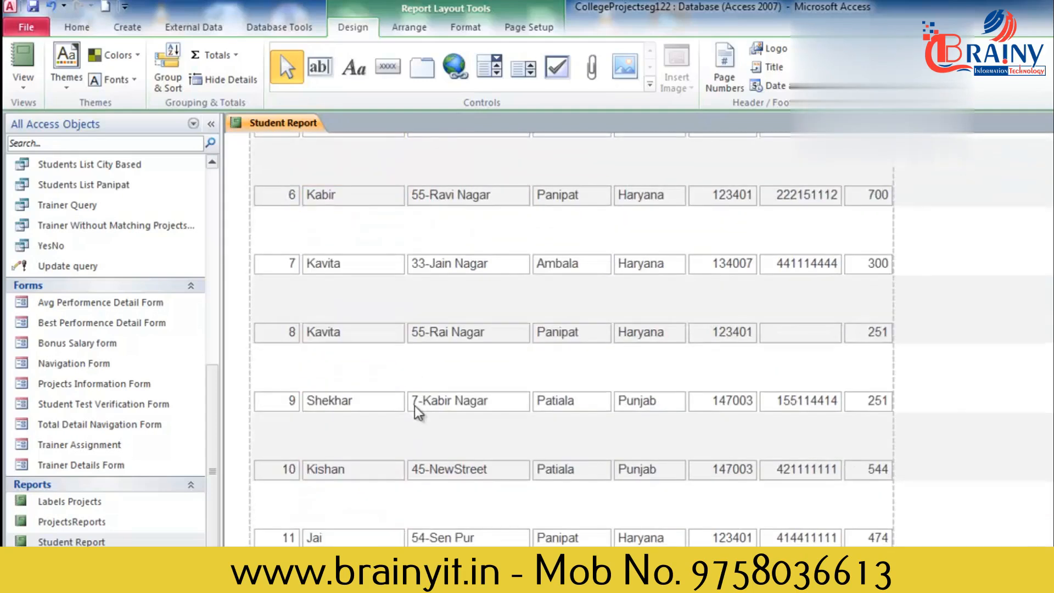
pyautogui.scroll(3, 416, 409)
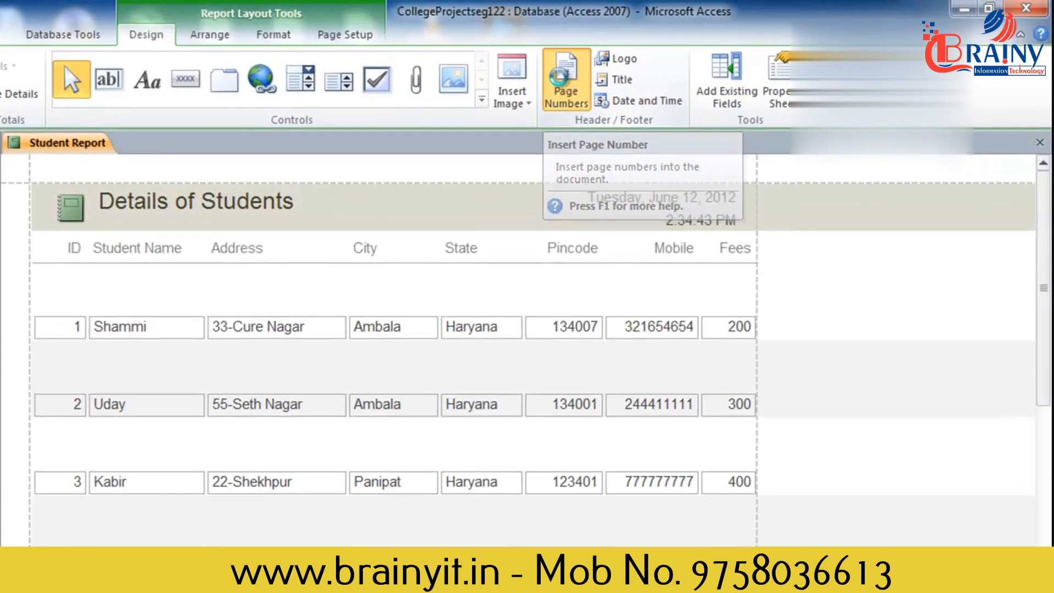
# Step: Insert page numbers in Page N of M format in the page header with Center alignment
pyautogui.click(563, 85)
pyautogui.moveTo(405, 180); pyautogui.dragTo(455, 237)
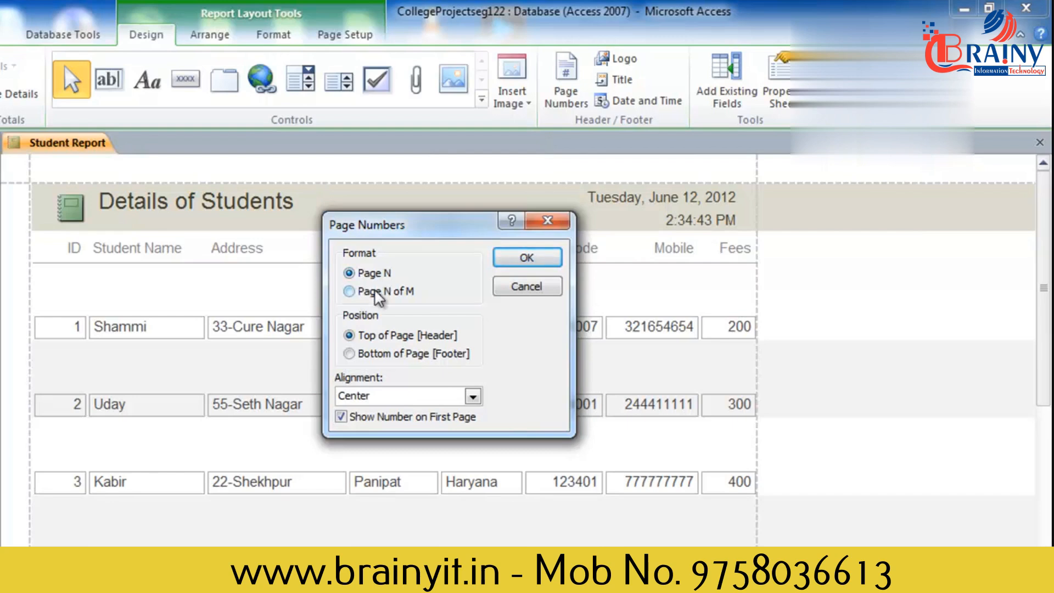
pyautogui.click(403, 293)
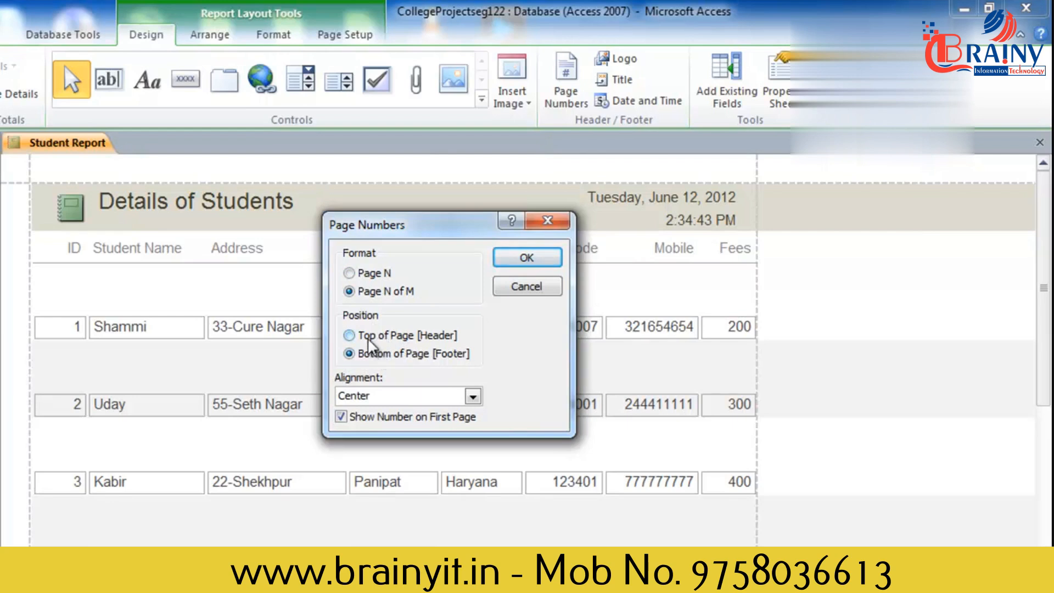
pyautogui.click(472, 396)
pyautogui.click(472, 396)
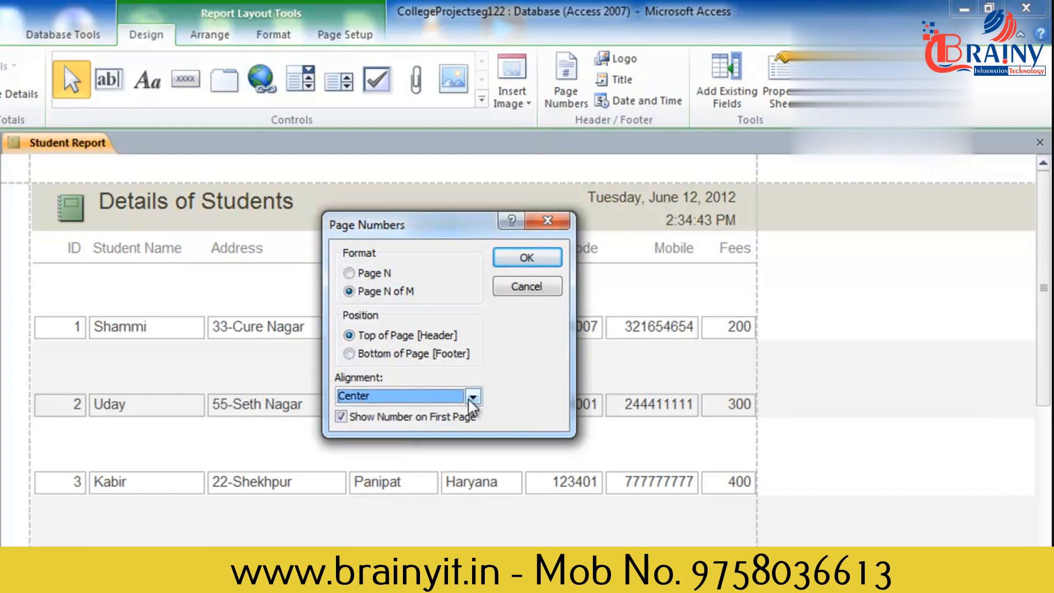
pyautogui.click(527, 258)
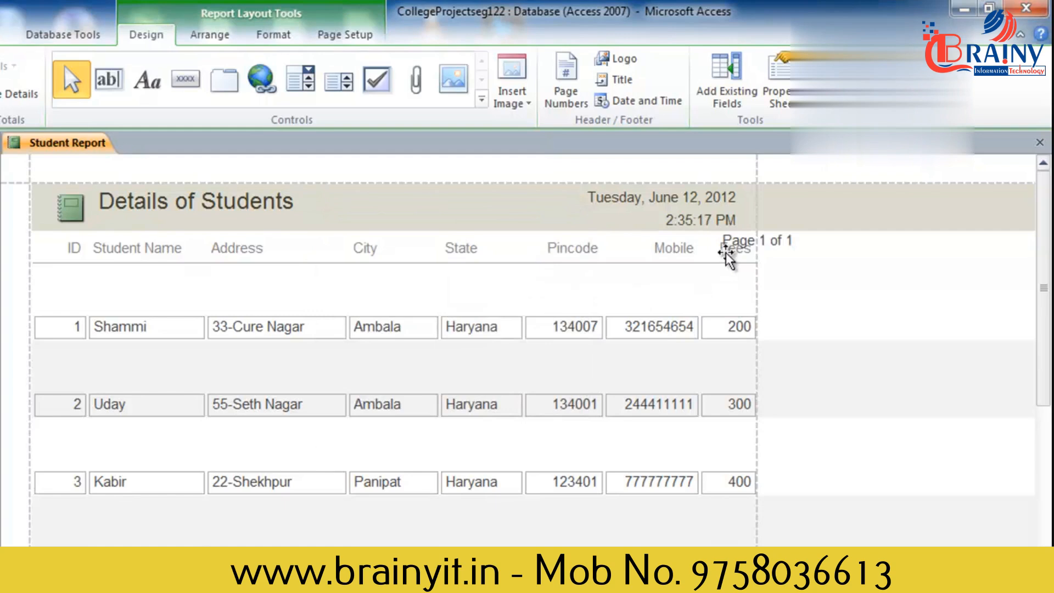
# Step: Move the column headings down to make room and place the page number between the title band and the headings, near the page centre
pyautogui.click(751, 242)
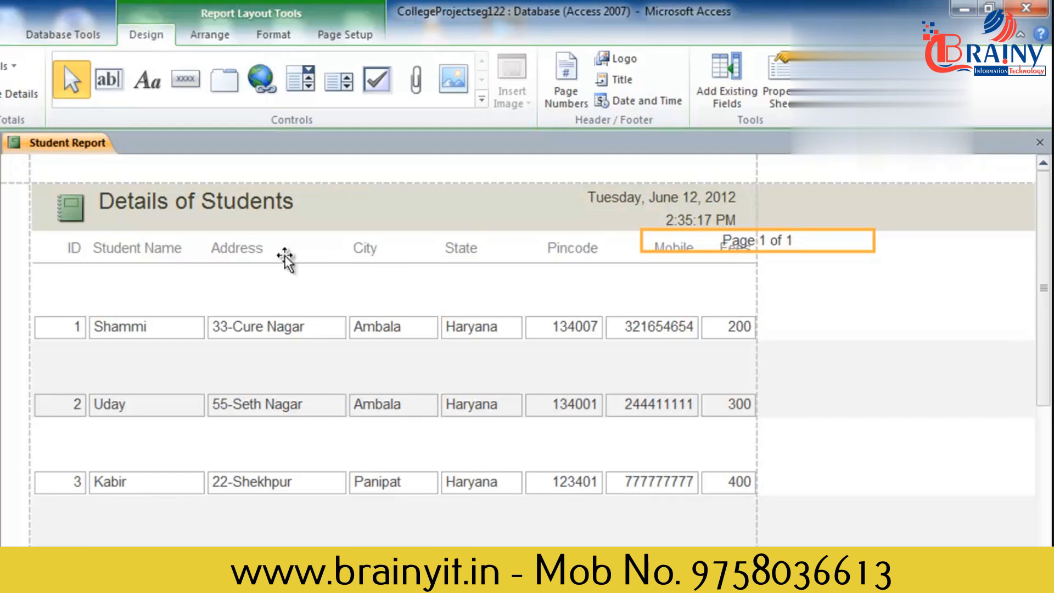
pyautogui.click(371, 254)
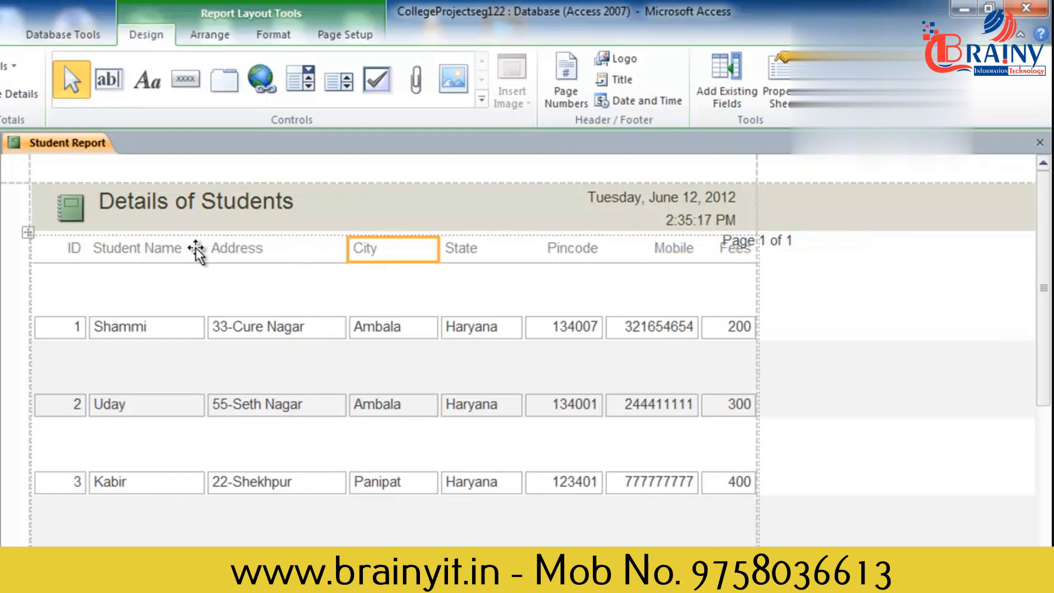
pyautogui.click(248, 251)
pyautogui.moveTo(248, 252); pyautogui.dragTo(247, 282)
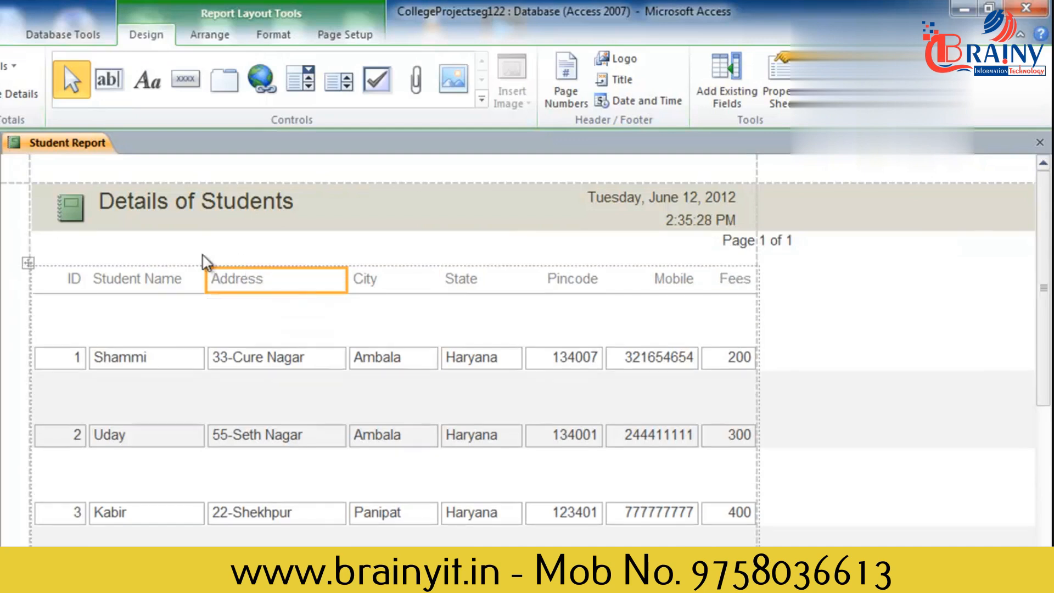
pyautogui.moveTo(722, 249); pyautogui.dragTo(346, 250)
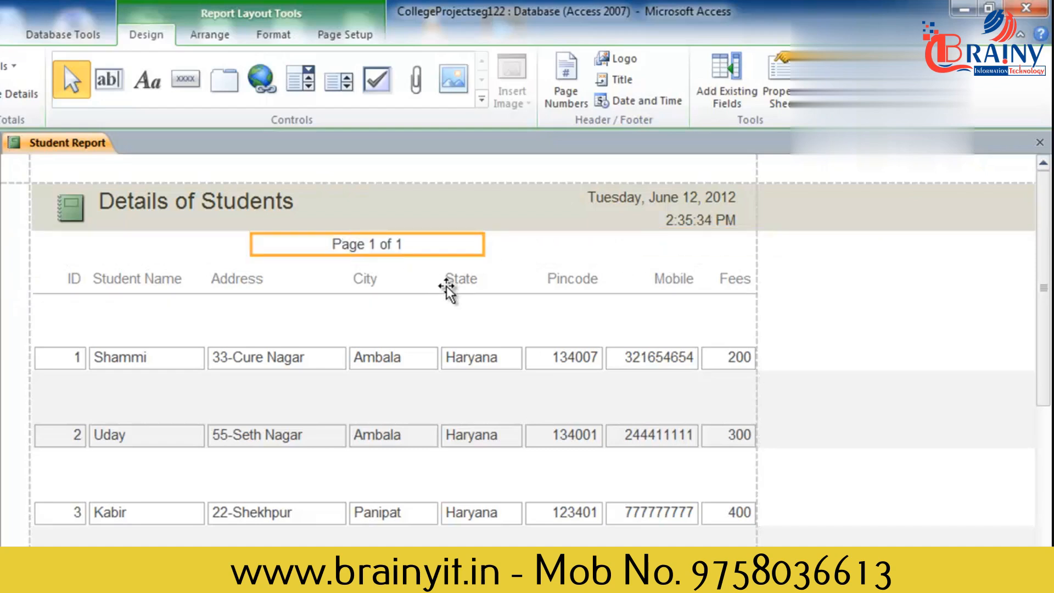
# Step: Review the records in the layout and show the report in Print Preview
pyautogui.scroll(-3, 447, 329)
pyautogui.scroll(-9, 458, 339)
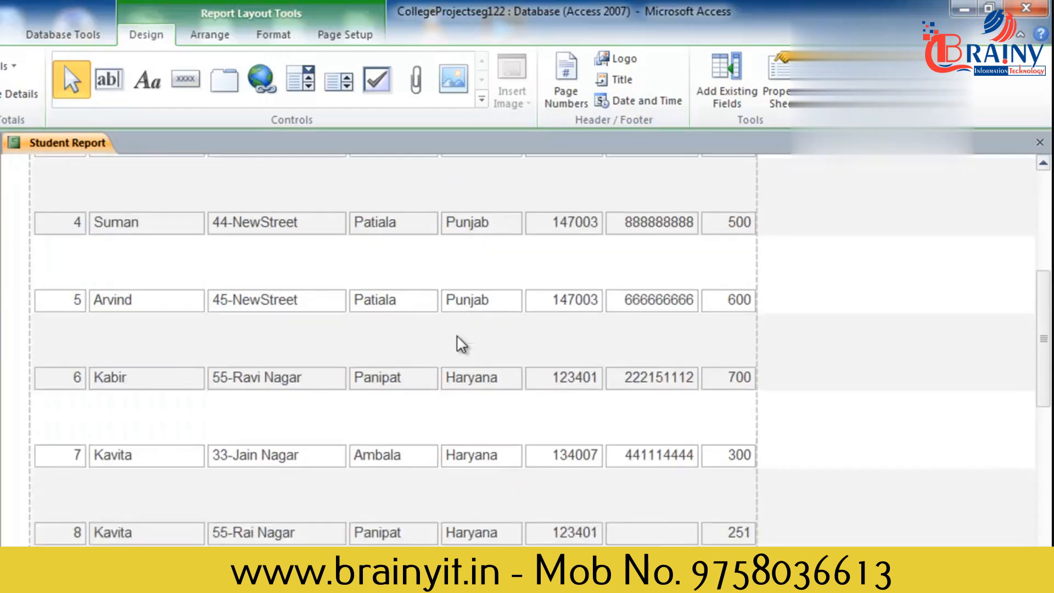
pyautogui.scroll(12, 494, 374)
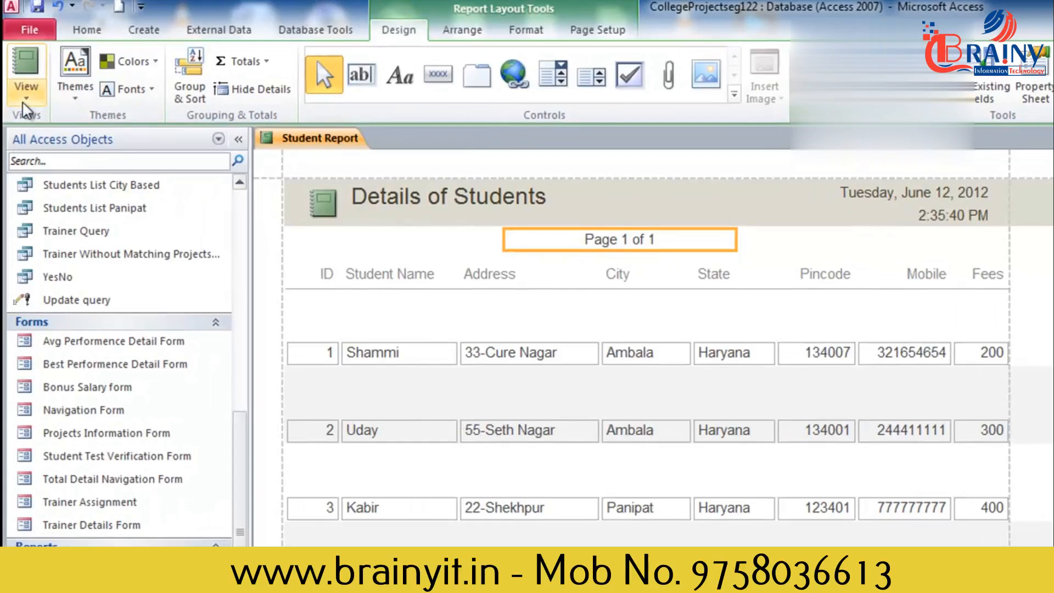
pyautogui.click(25, 107)
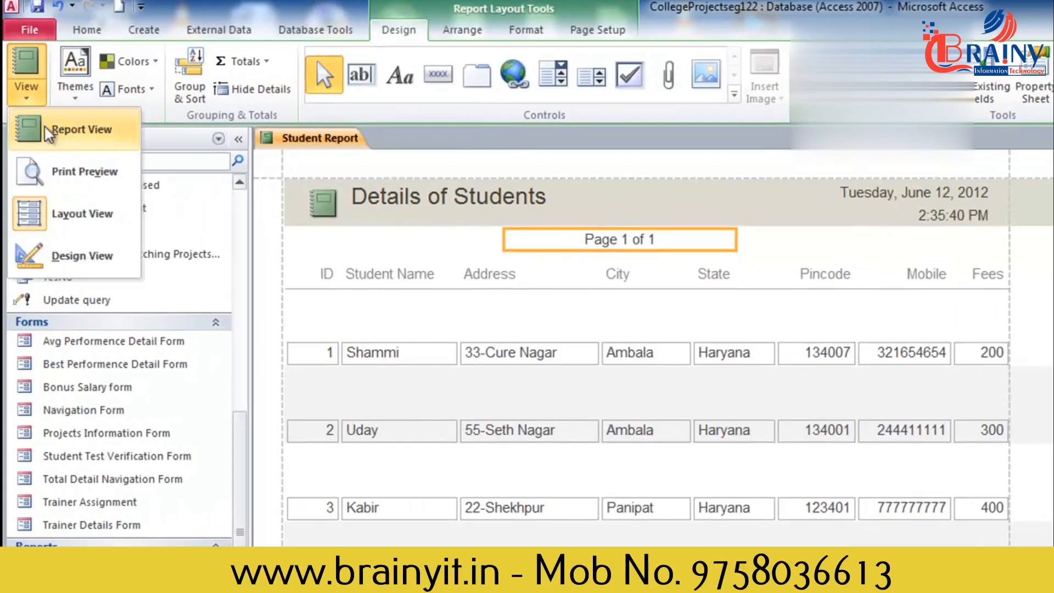
pyautogui.click(74, 181)
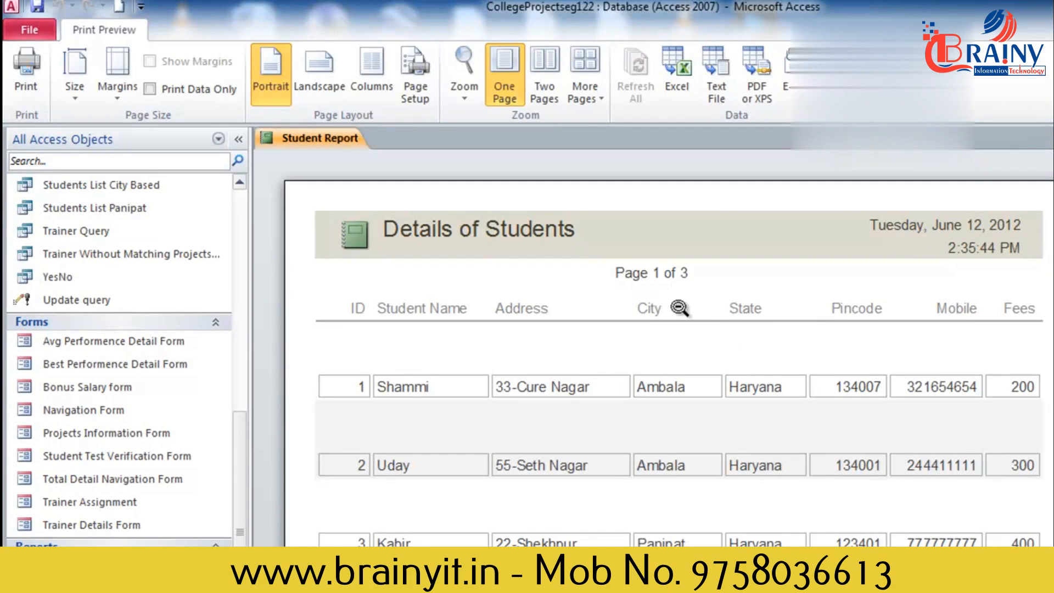
# Step: Look through the report's pages in the print preview, checking the record spacing and page numbers, and close the preview
pyautogui.scroll(-5, 664, 423)
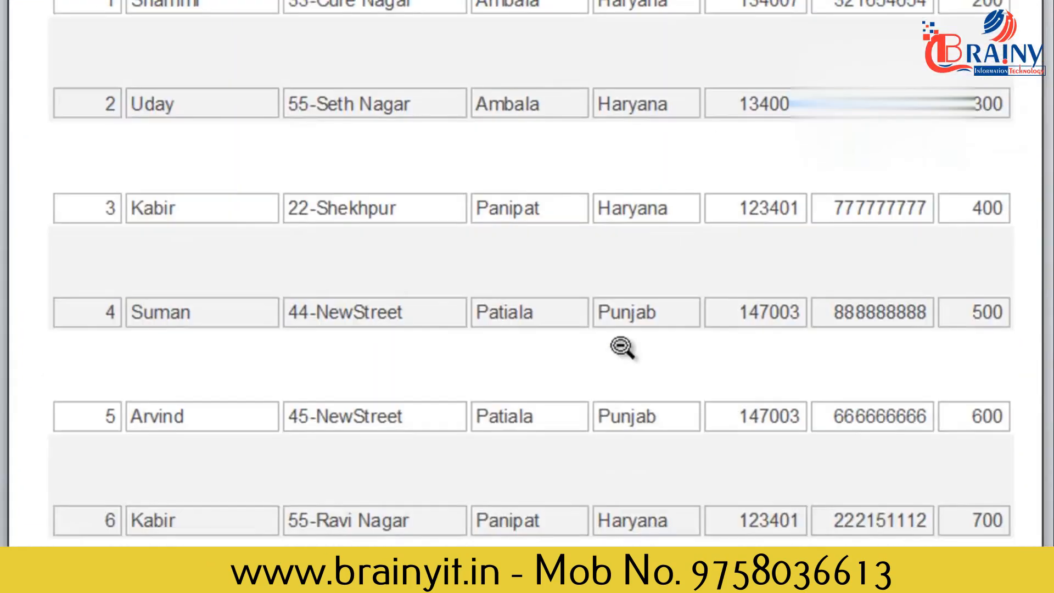
pyautogui.scroll(-10, 622, 347)
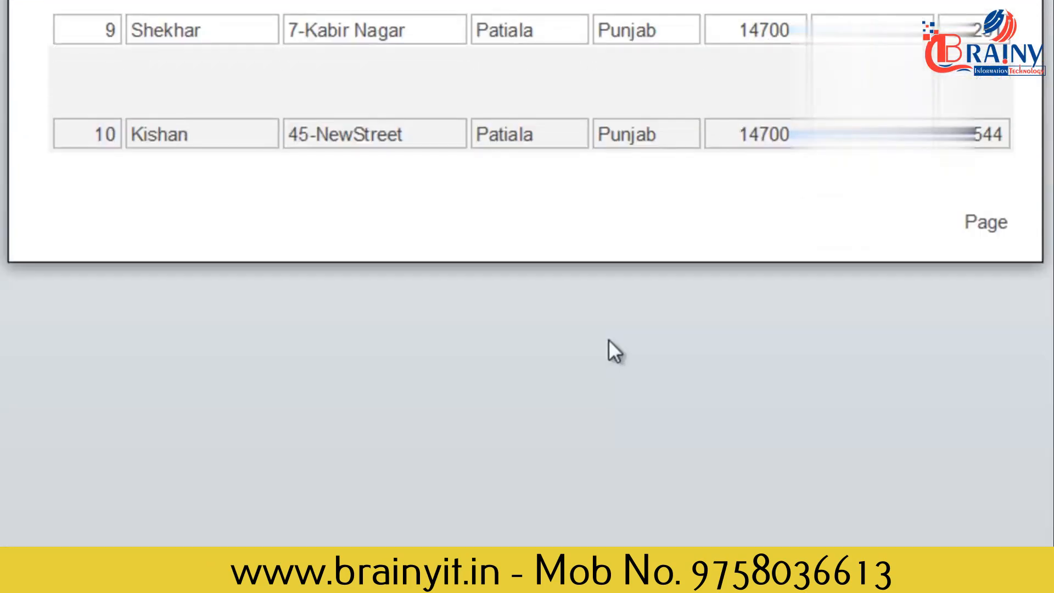
pyautogui.scroll(1, 549, 379)
pyautogui.scroll(5, 513, 394)
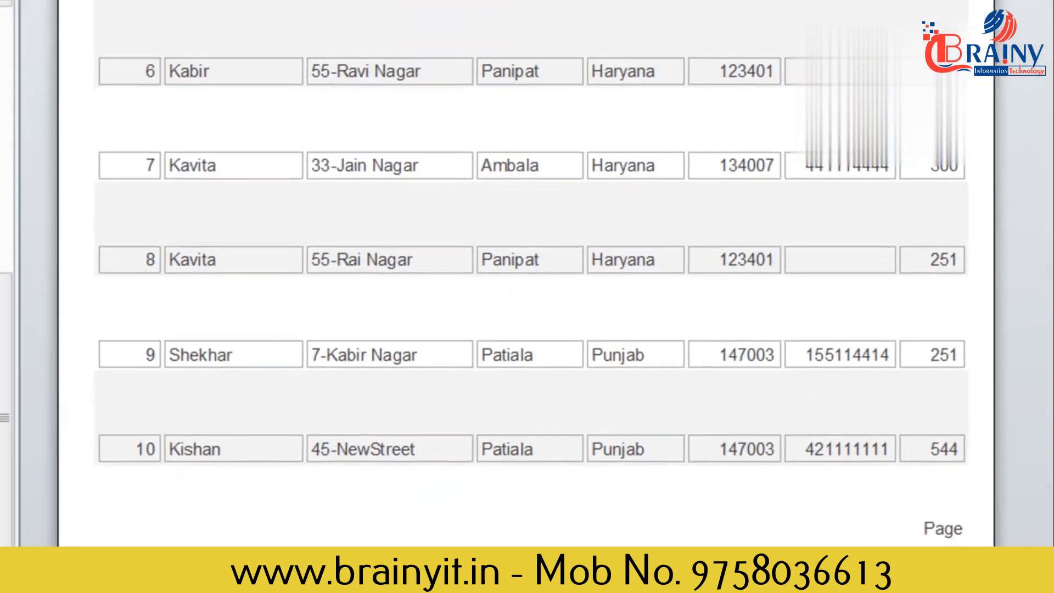
pyautogui.scroll(-8, 336, 400)
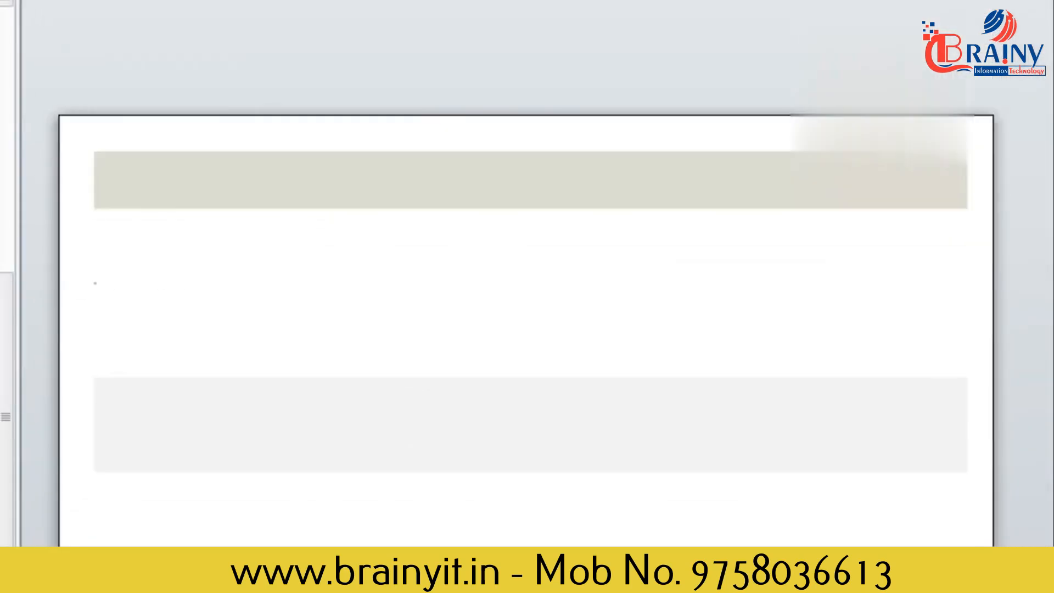
pyautogui.scroll(-10, 355, 426)
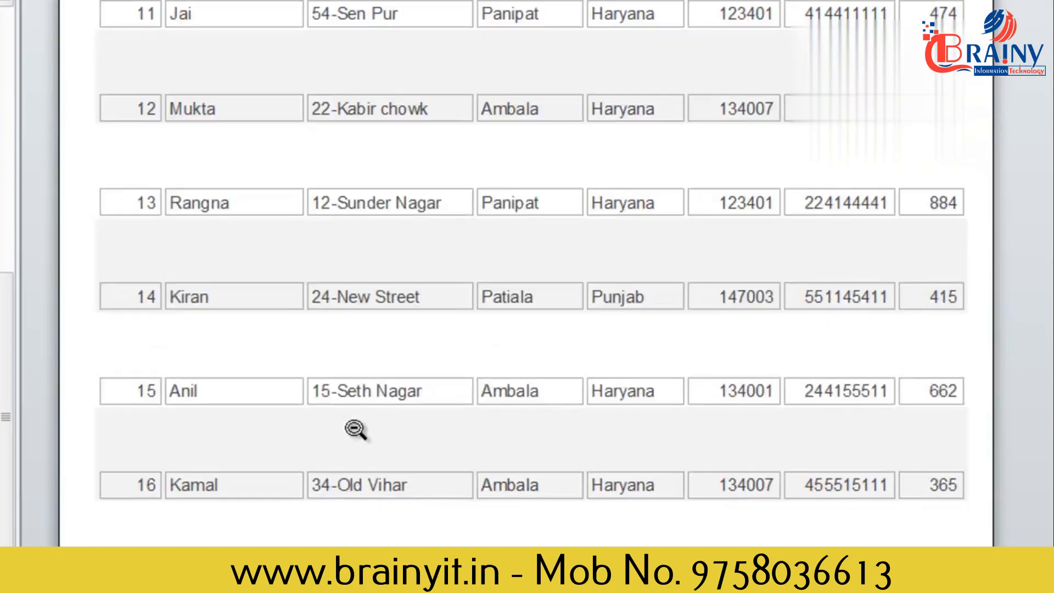
pyautogui.scroll(-5, 351, 439)
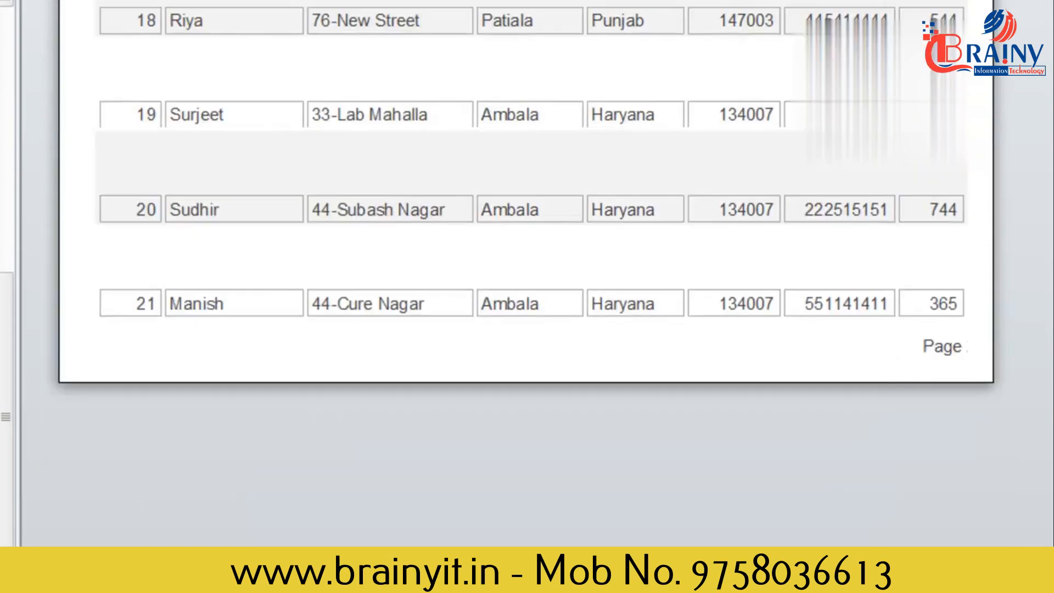
pyautogui.scroll(20, 312, 438)
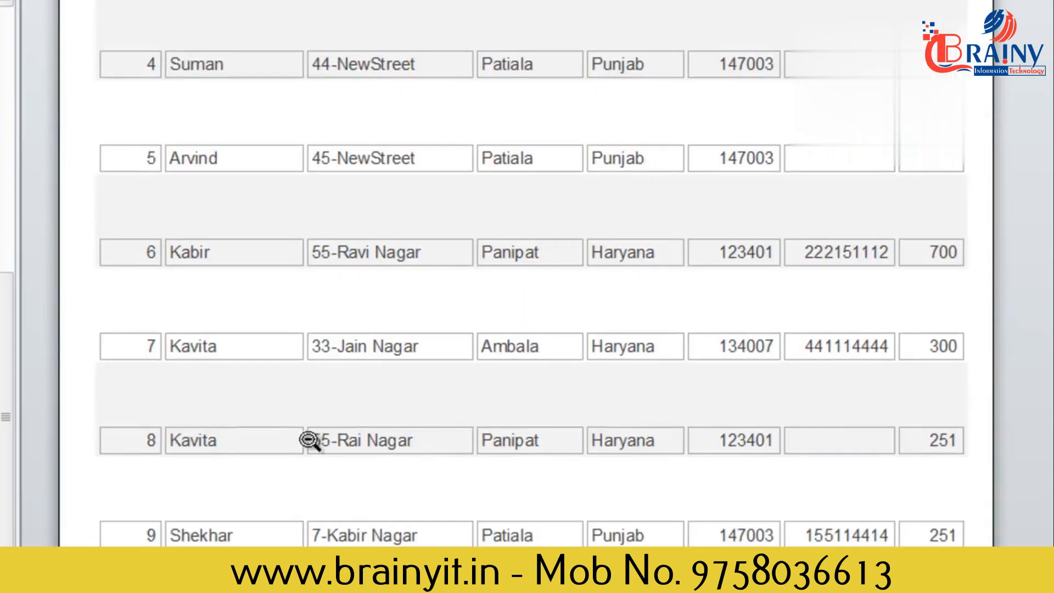
pyautogui.scroll(8, 353, 430)
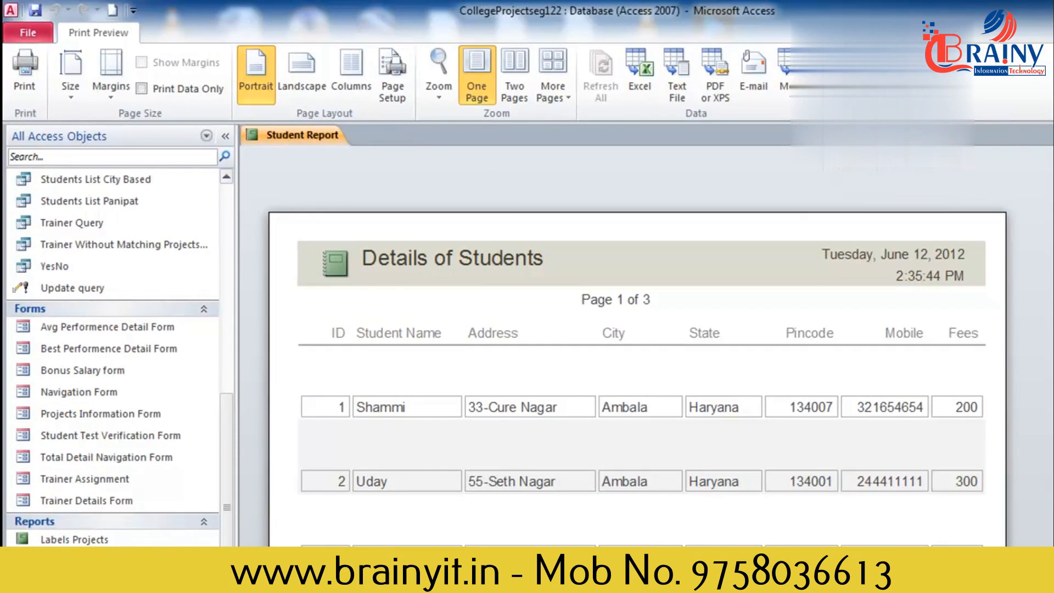
pyautogui.click(842, 74)
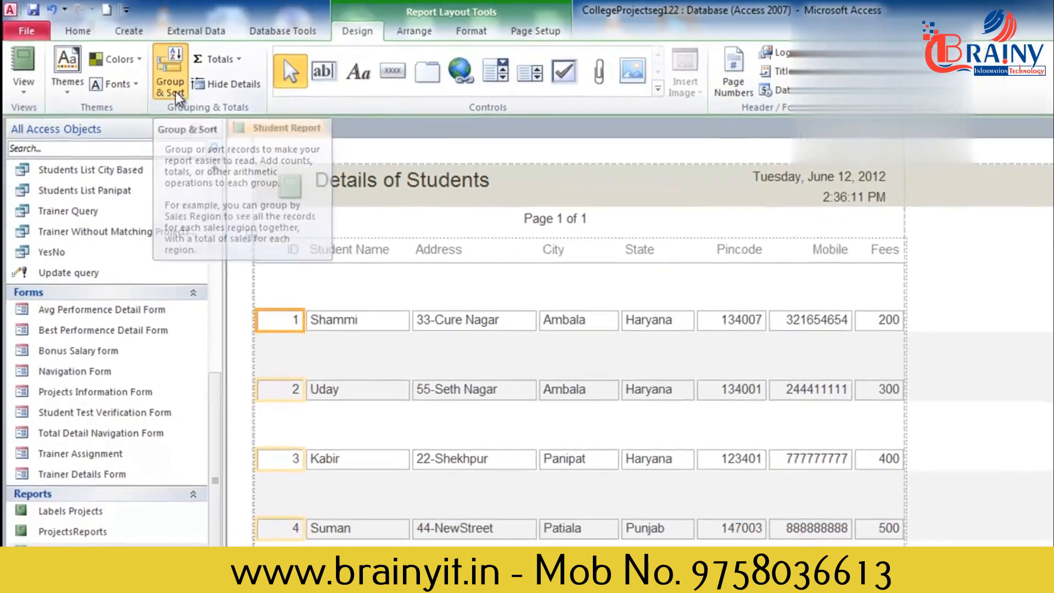
# Step: Group the report's records by the State field
pyautogui.click(175, 96)
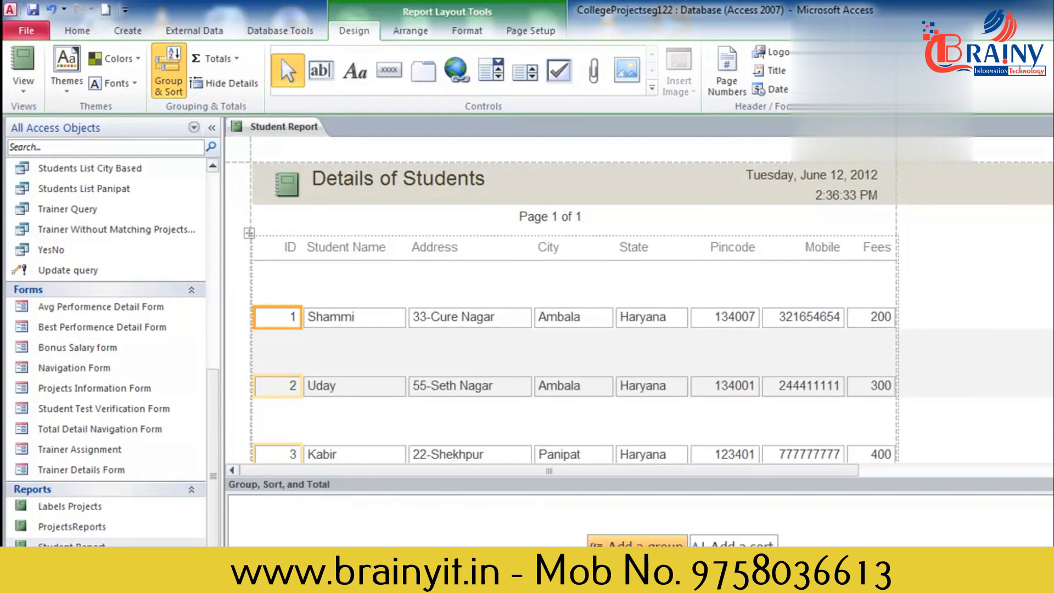
pyautogui.click(637, 542)
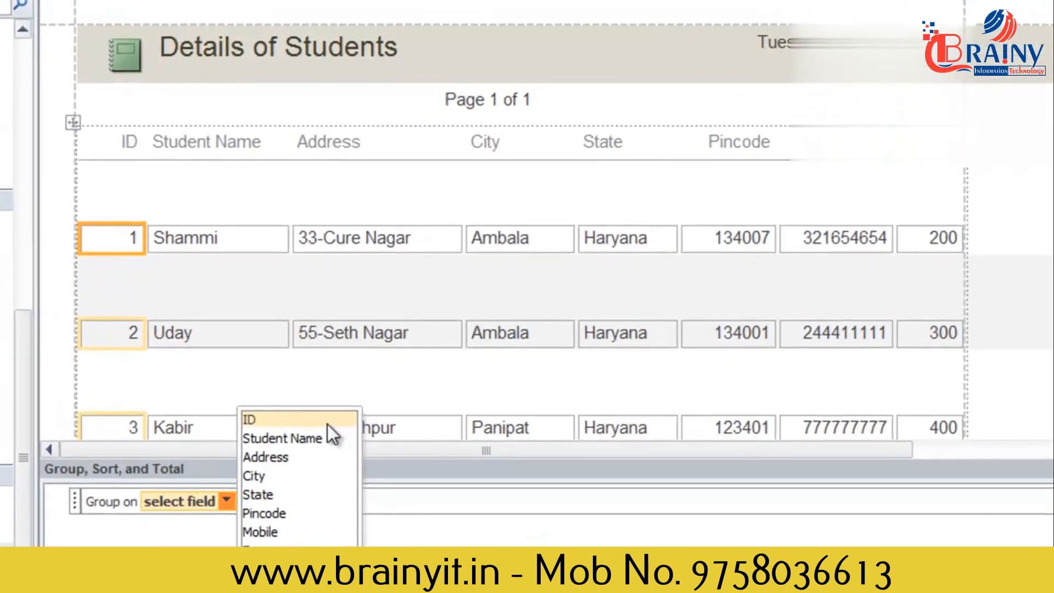
pyautogui.click(263, 496)
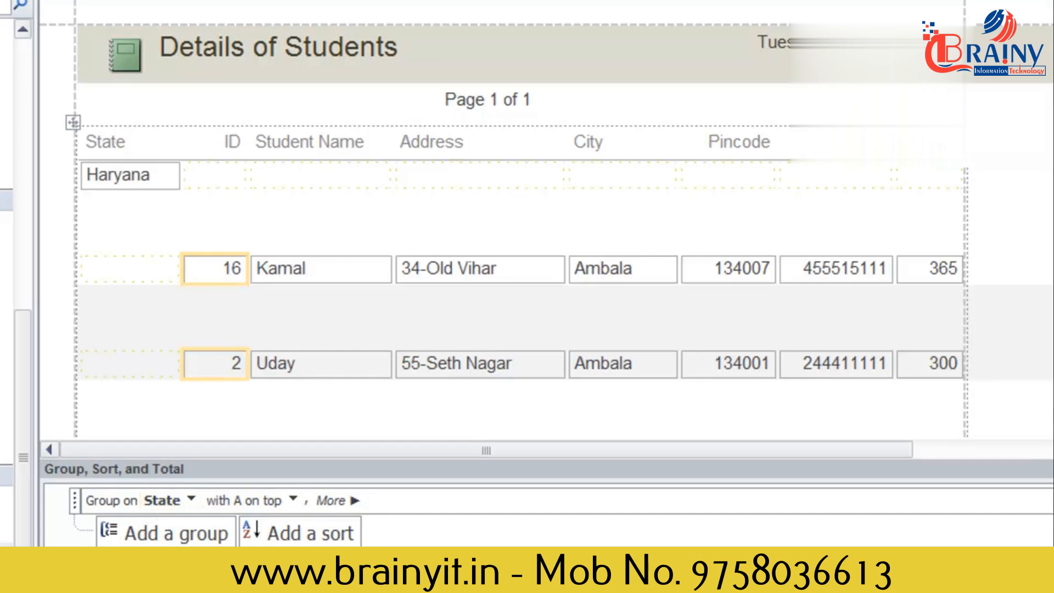
# Step: Look through the report to examine how the student records are arranged under each state
pyautogui.scroll(-15, 522, 230)
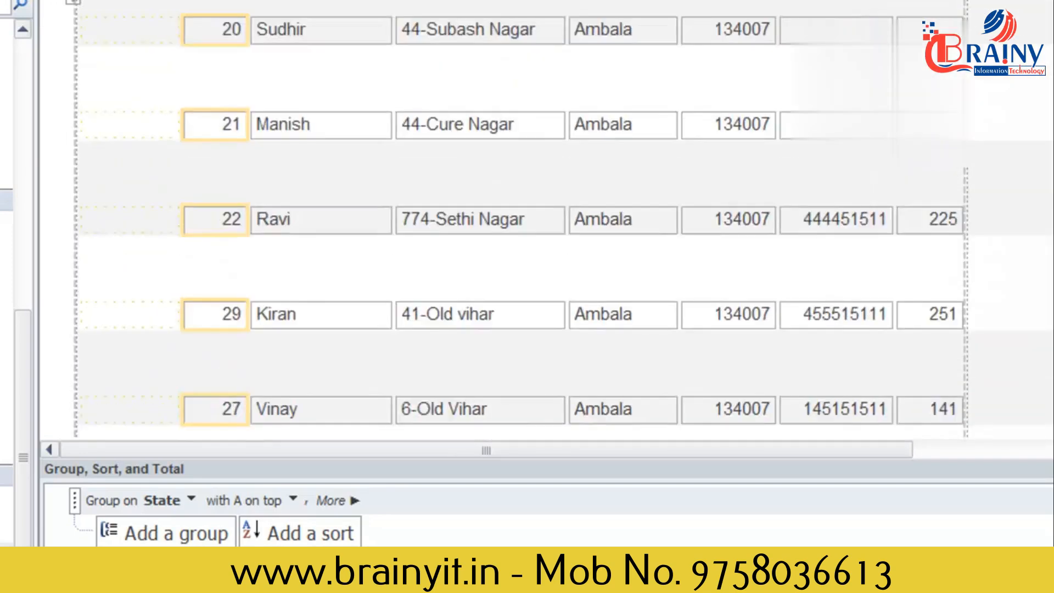
pyautogui.scroll(8, 521, 231)
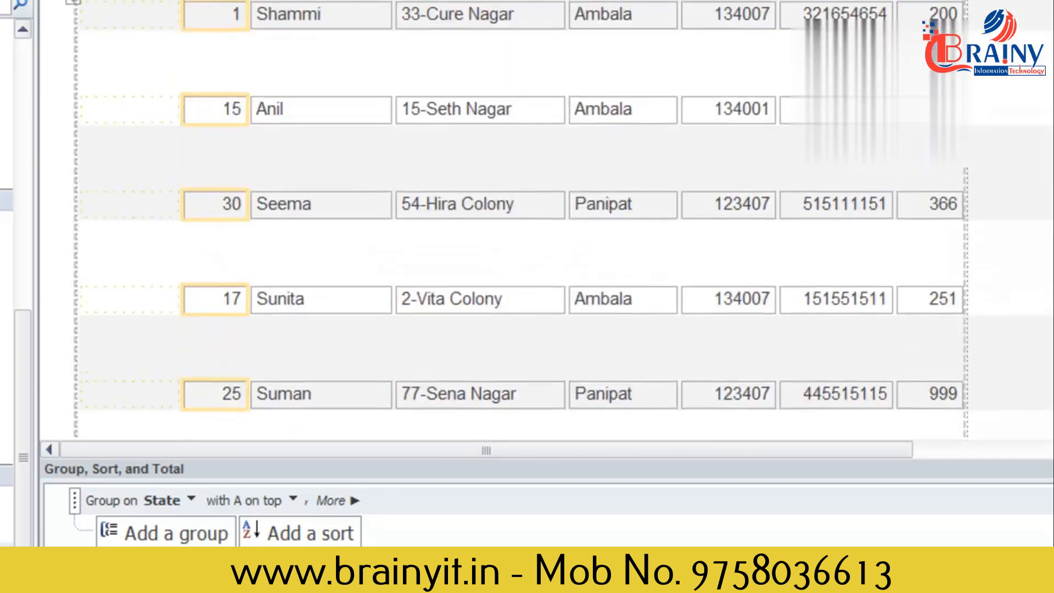
pyautogui.scroll(-3, 522, 230)
pyautogui.scroll(7, 953, 239)
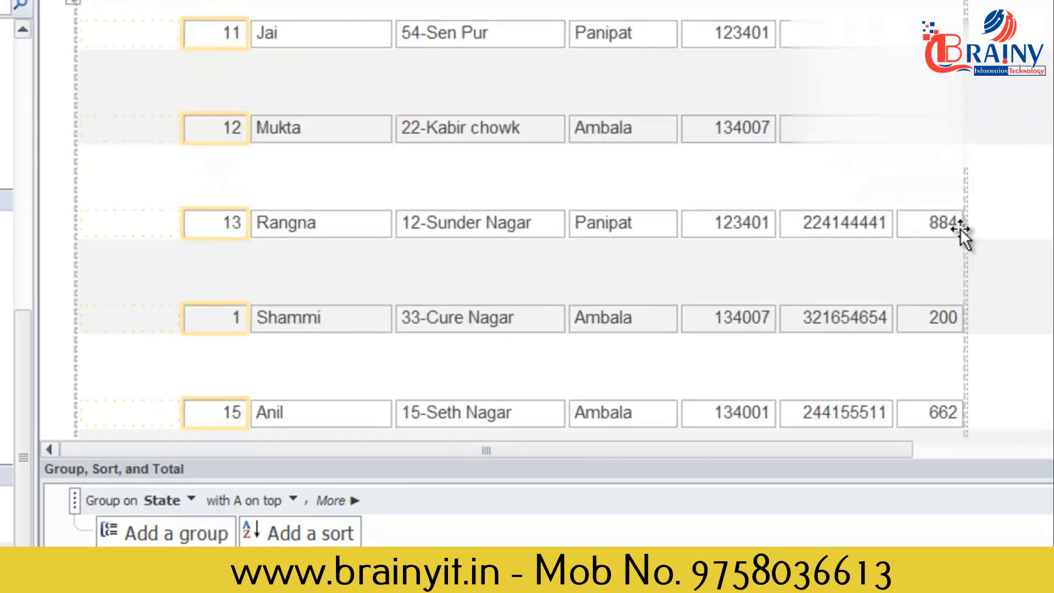
pyautogui.scroll(-9, 966, 226)
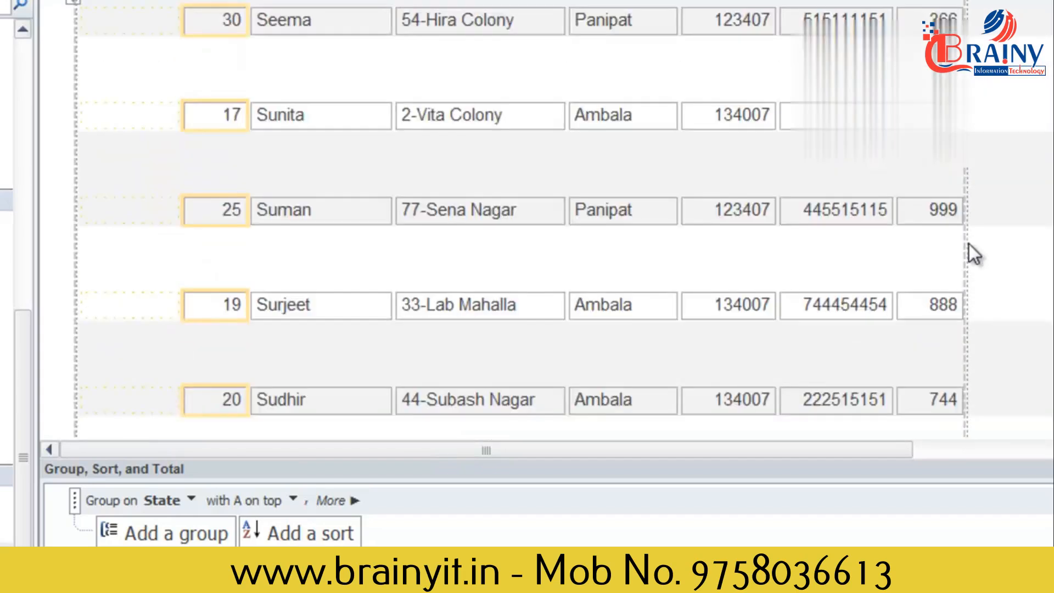
pyautogui.scroll(-10, 970, 245)
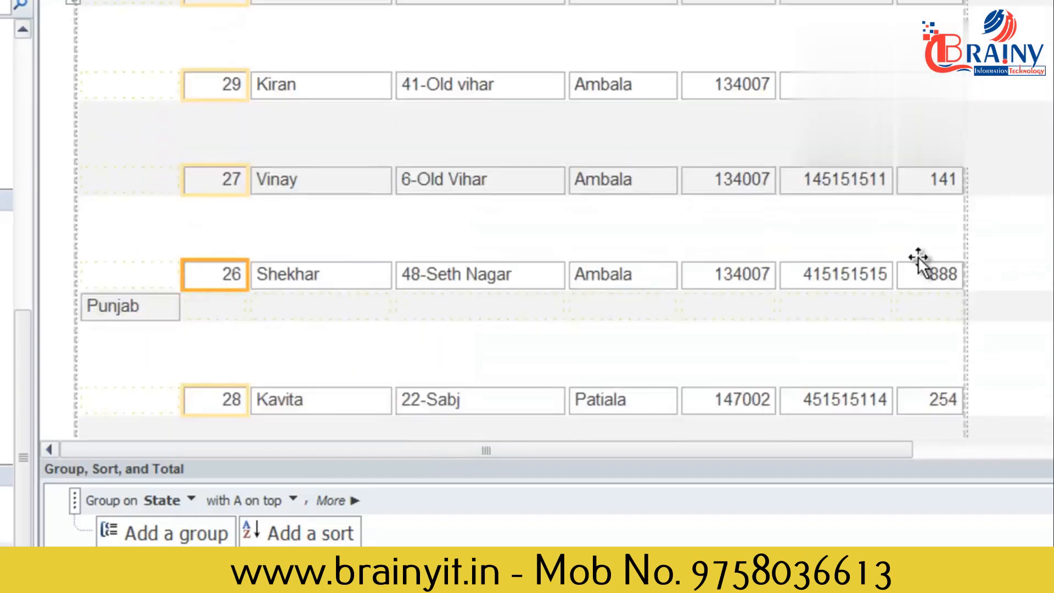
pyautogui.scroll(-6, 176, 242)
pyautogui.scroll(15, 247, 247)
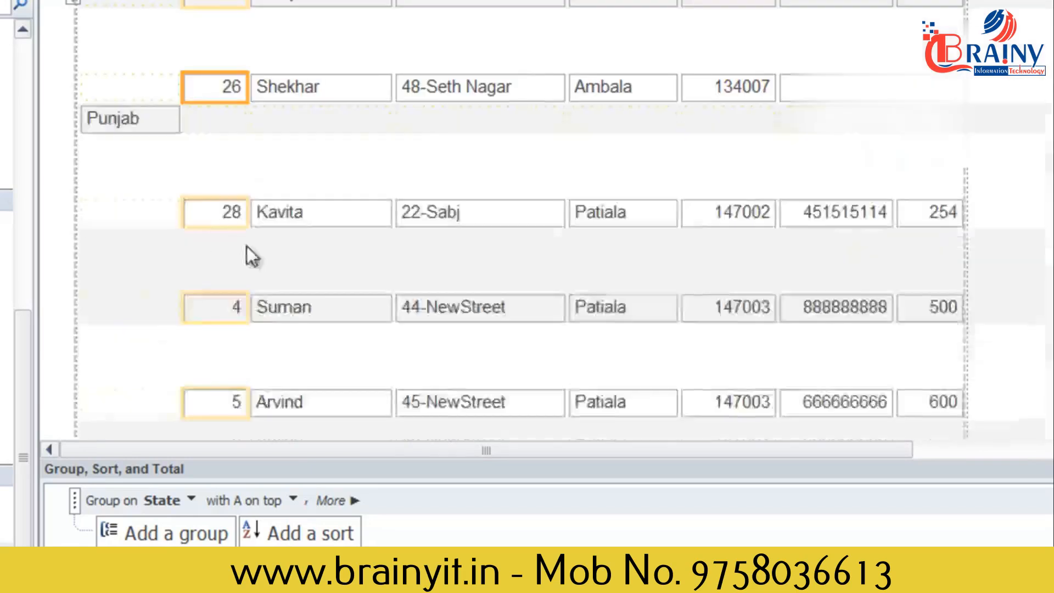
pyautogui.scroll(15, 279, 247)
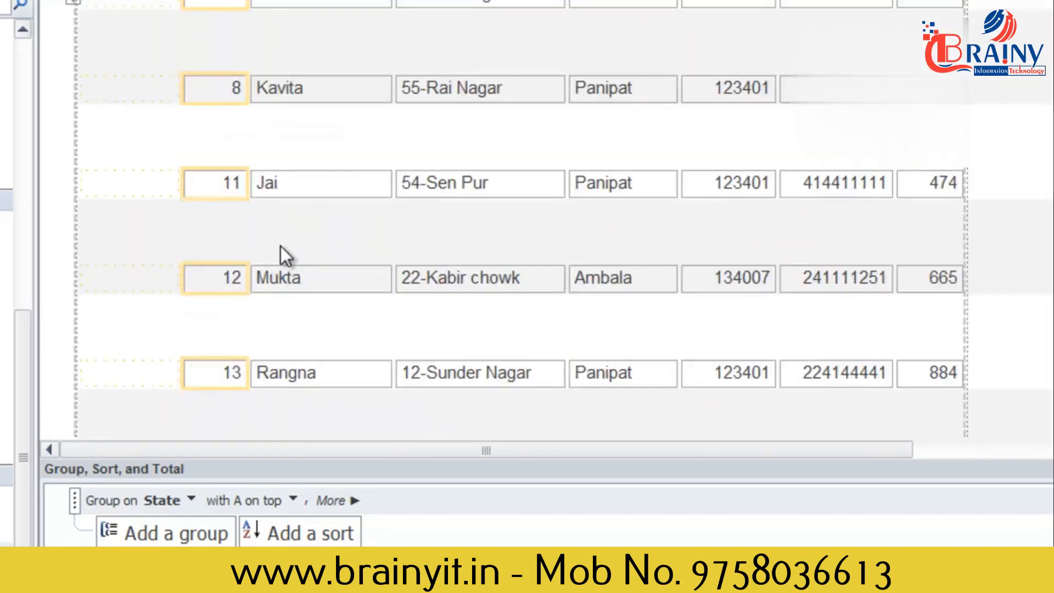
pyautogui.scroll(5, 297, 254)
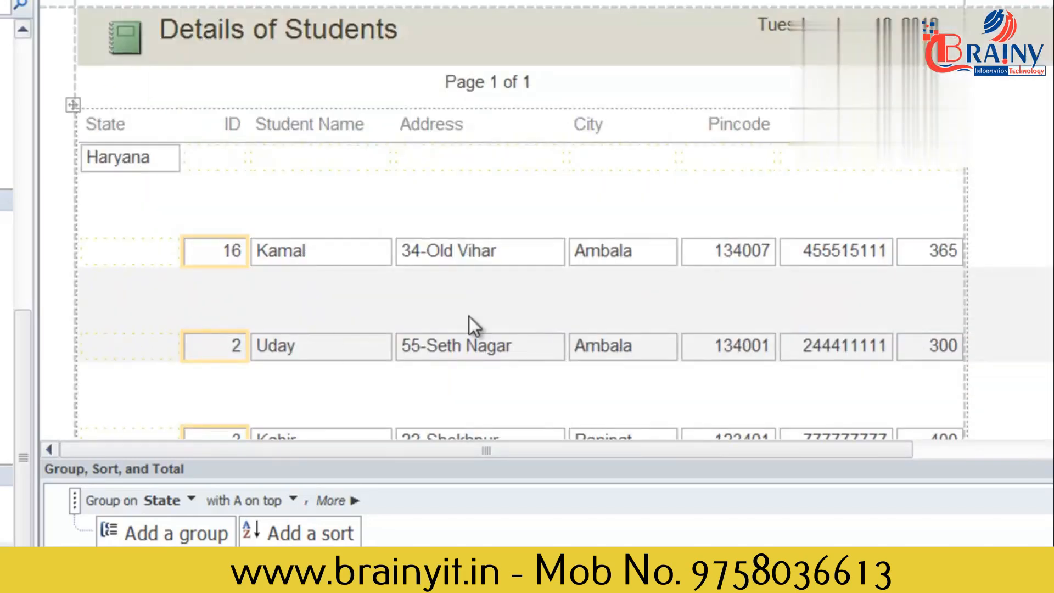
# Step: Add a second grouping level on the City field within the State grouping
pyautogui.click(186, 541)
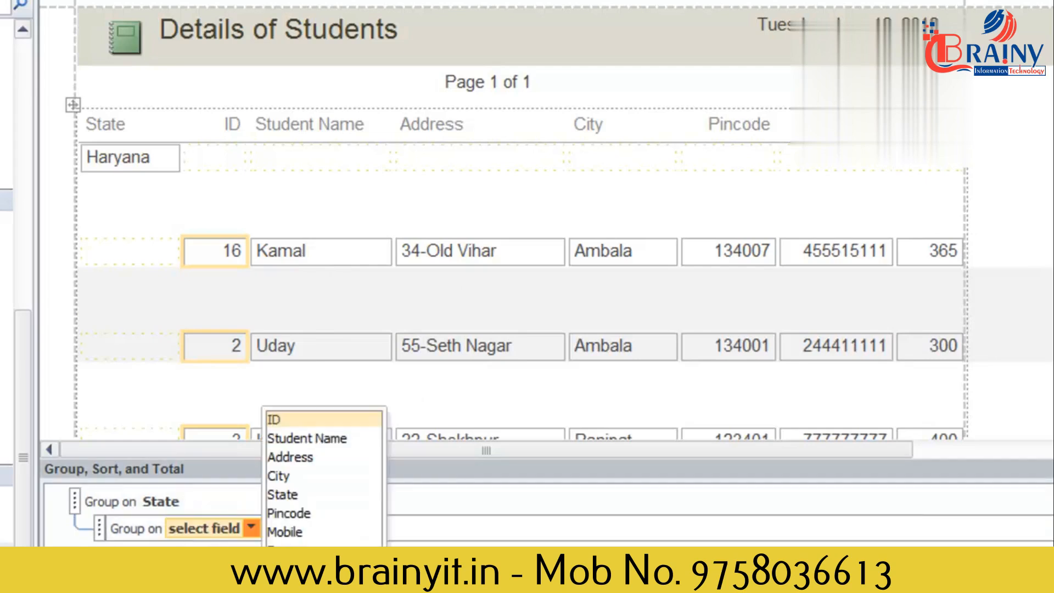
pyautogui.click(280, 475)
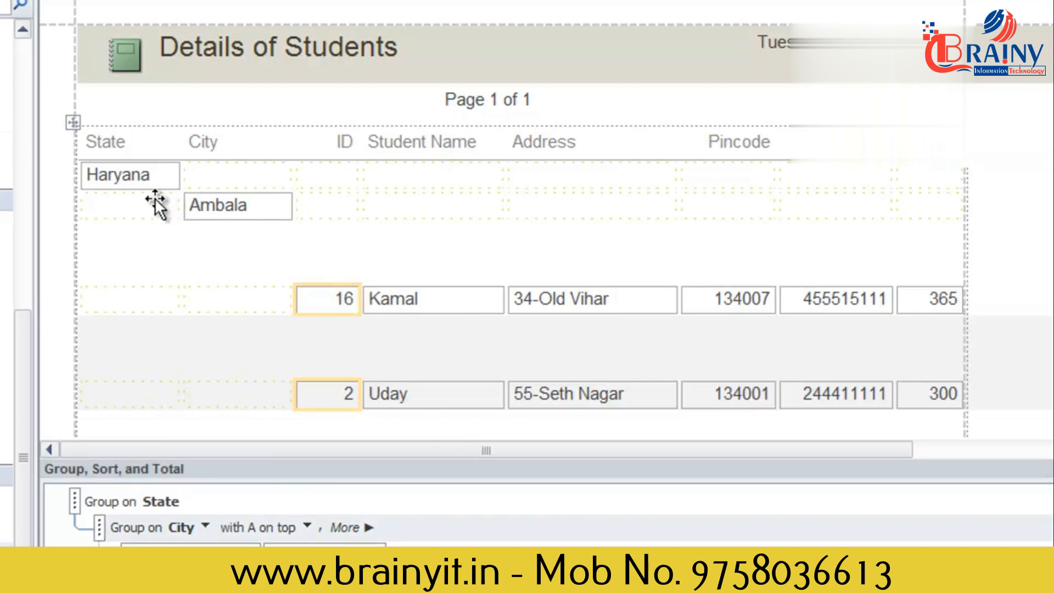
# Step: Examine the state and city headings and the student records listed under each city throughout the report
pyautogui.click(141, 186)
pyautogui.click(220, 210)
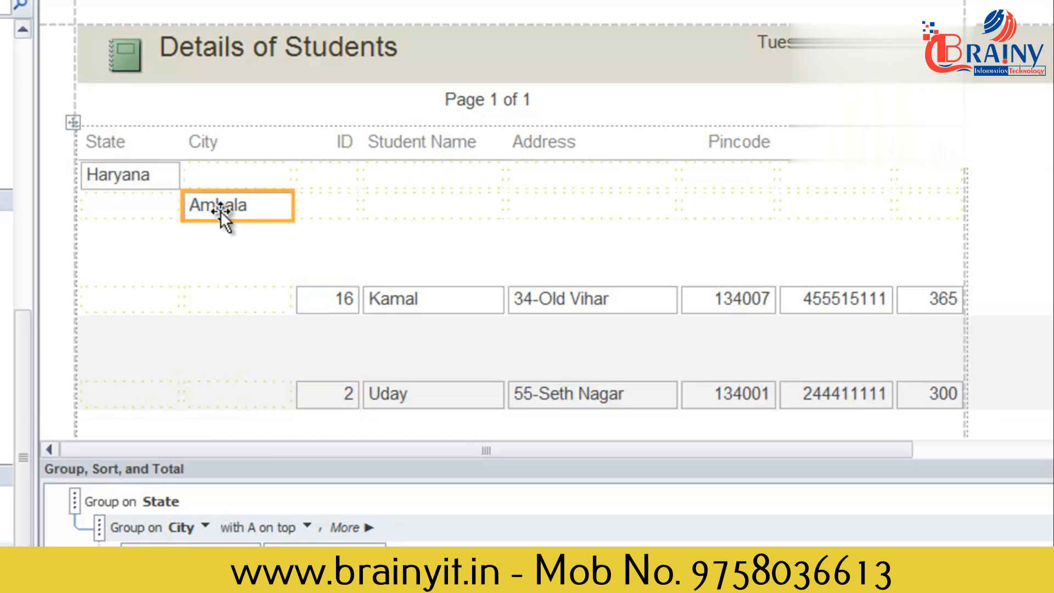
pyautogui.scroll(-3, 321, 279)
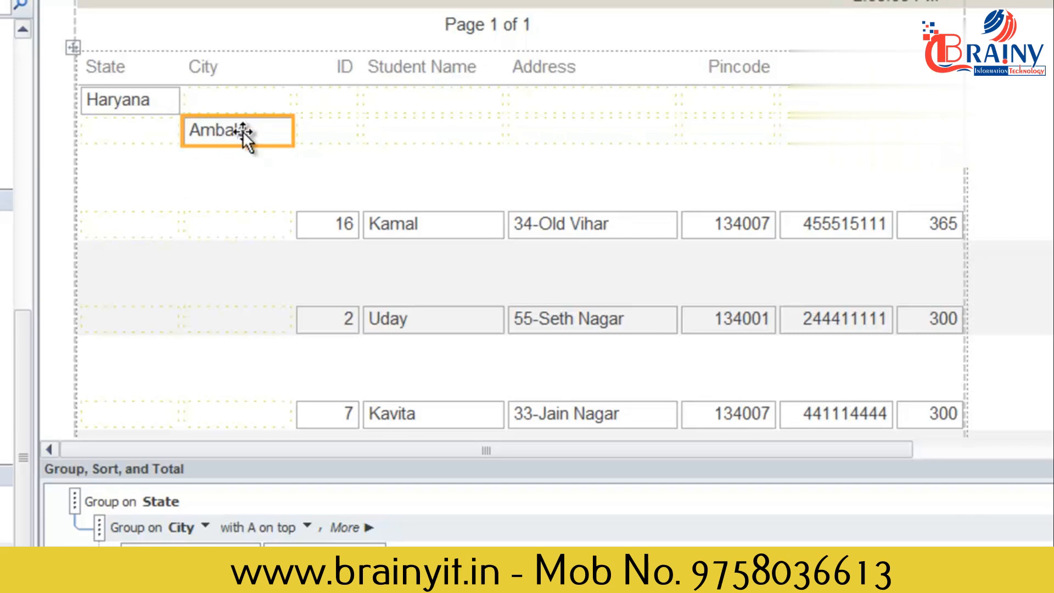
pyautogui.scroll(-13, 423, 245)
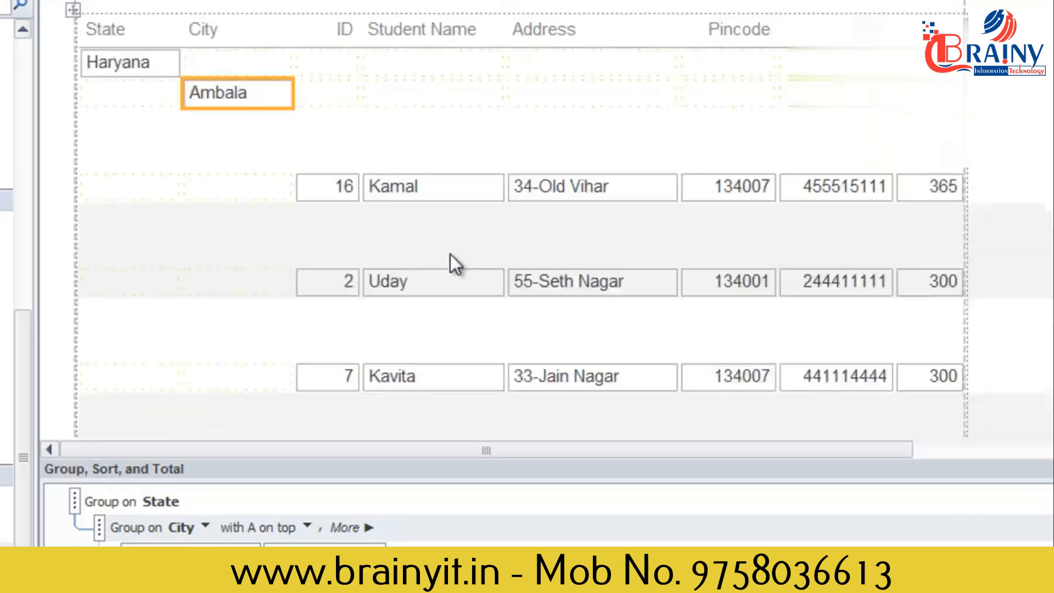
pyautogui.scroll(-20, 456, 247)
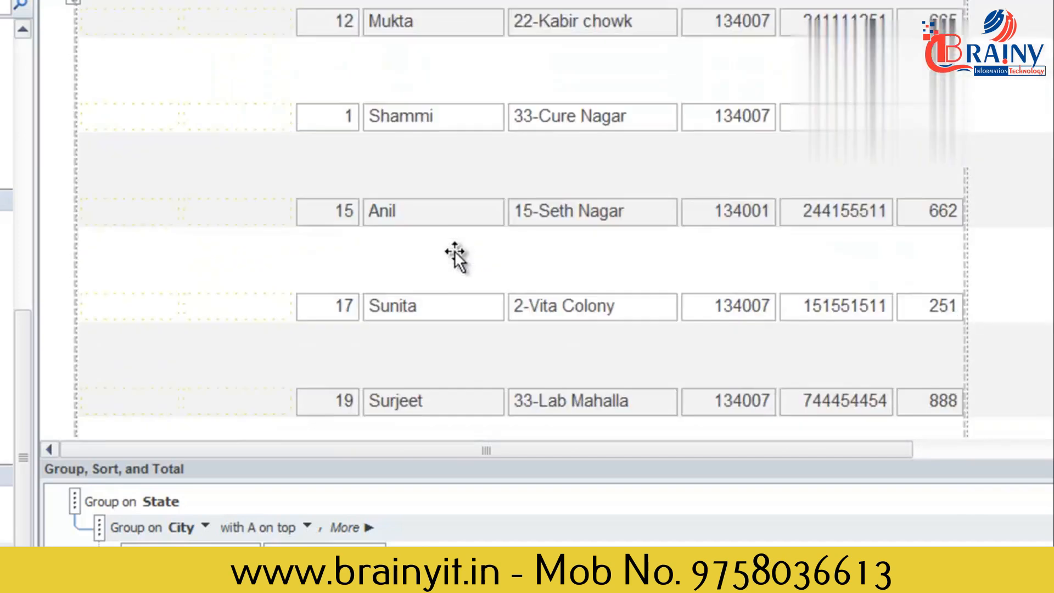
pyautogui.scroll(-10, 450, 255)
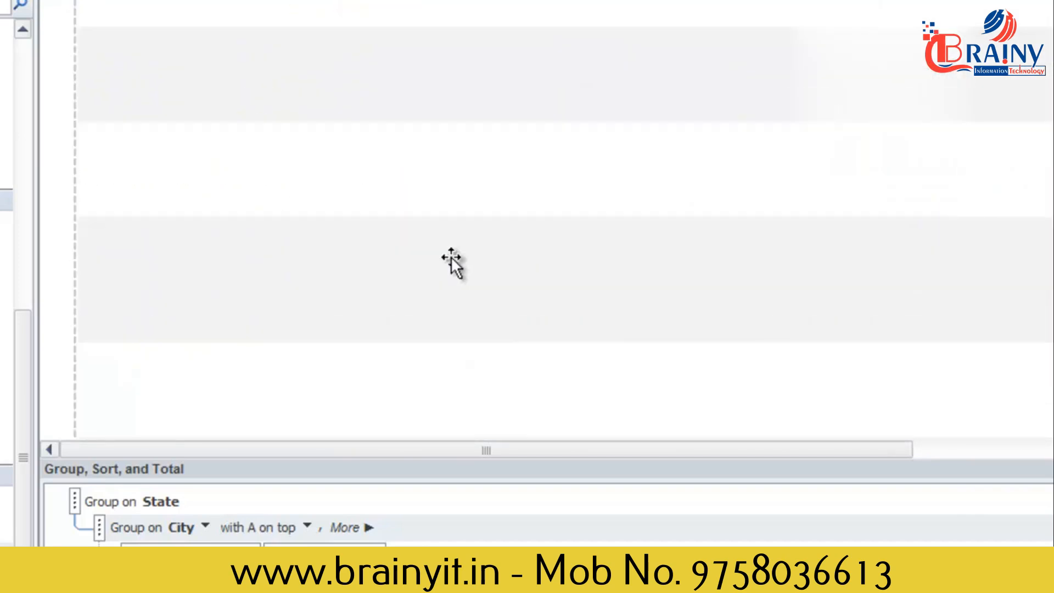
pyautogui.click(260, 288)
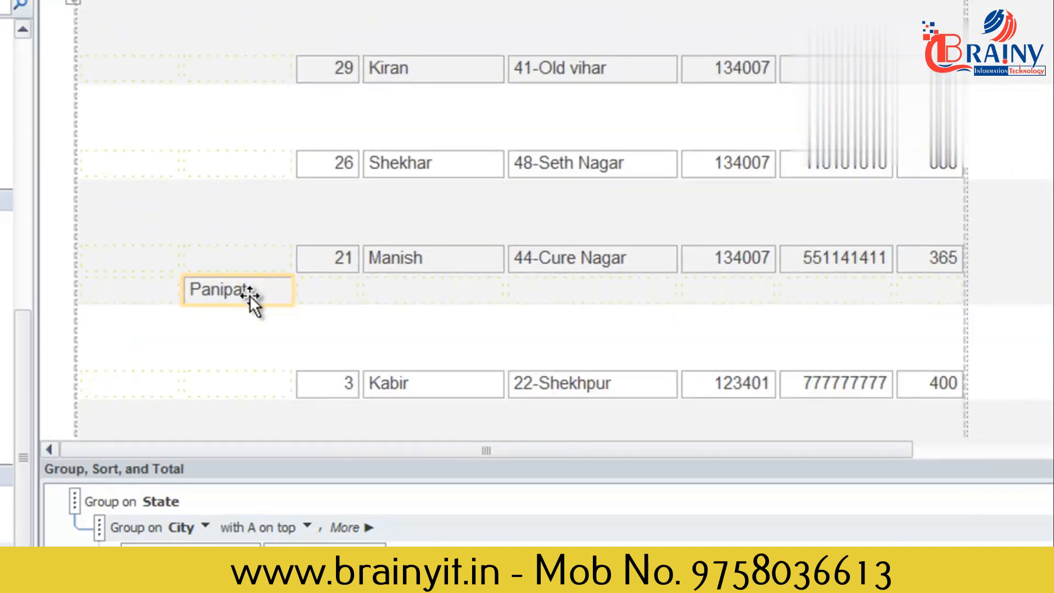
pyautogui.scroll(-1, 250, 297)
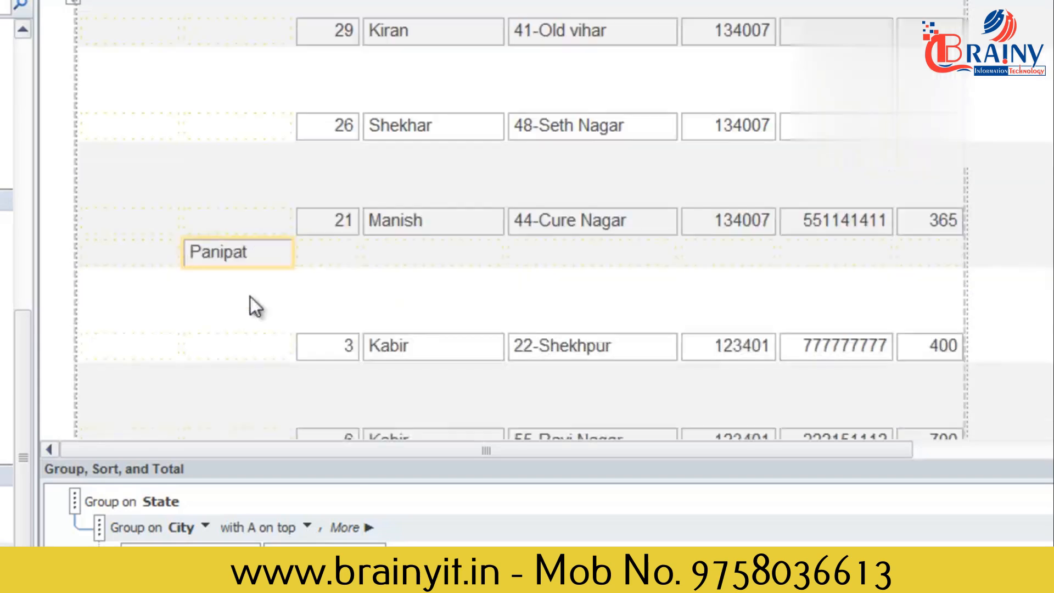
pyautogui.scroll(-9, 327, 259)
pyautogui.scroll(-20, 328, 255)
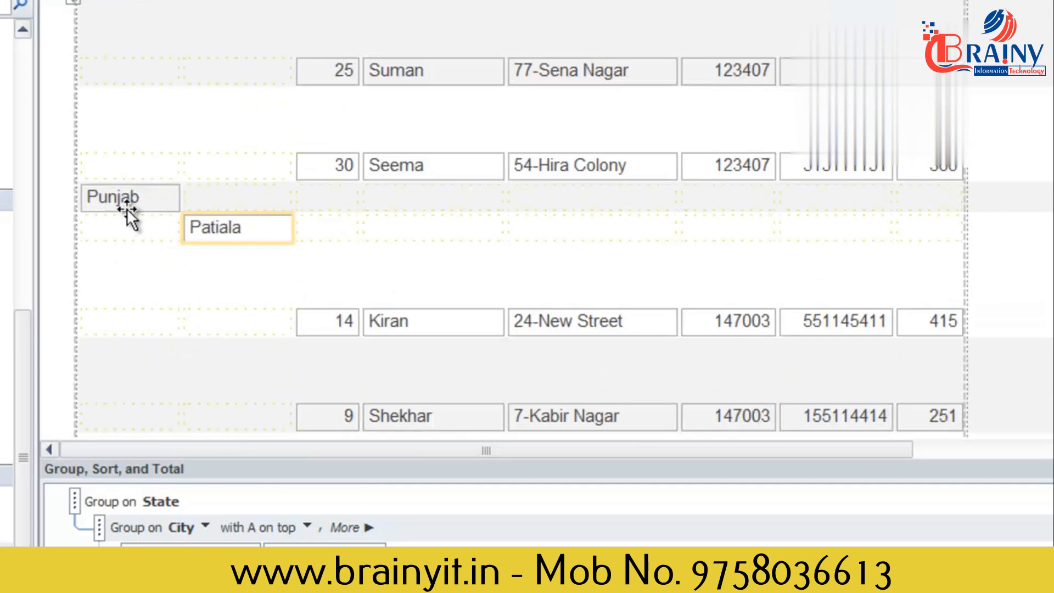
pyautogui.scroll(-20, 273, 228)
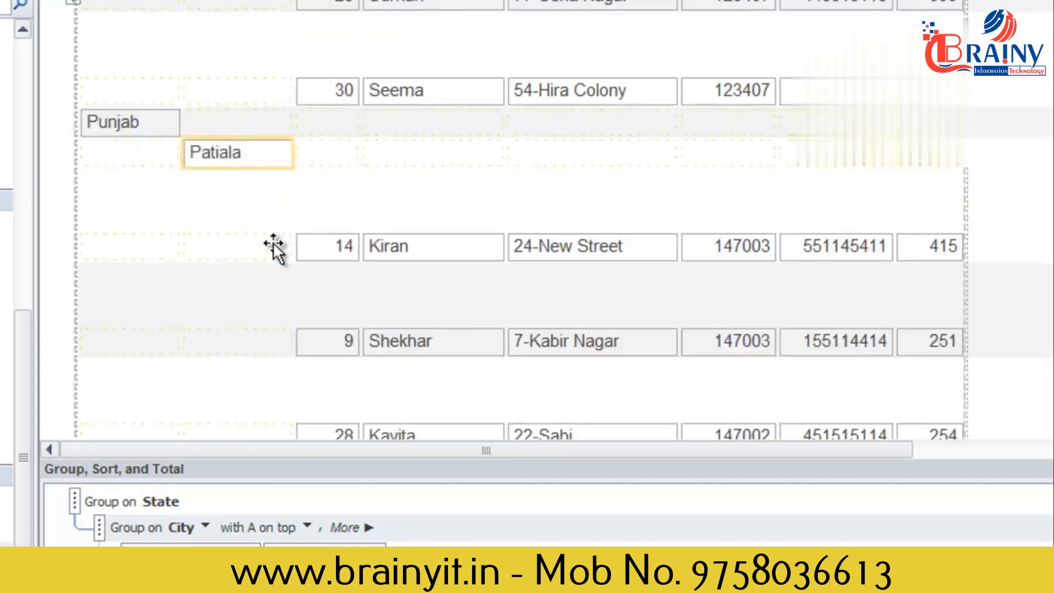
pyautogui.scroll(-9, 286, 271)
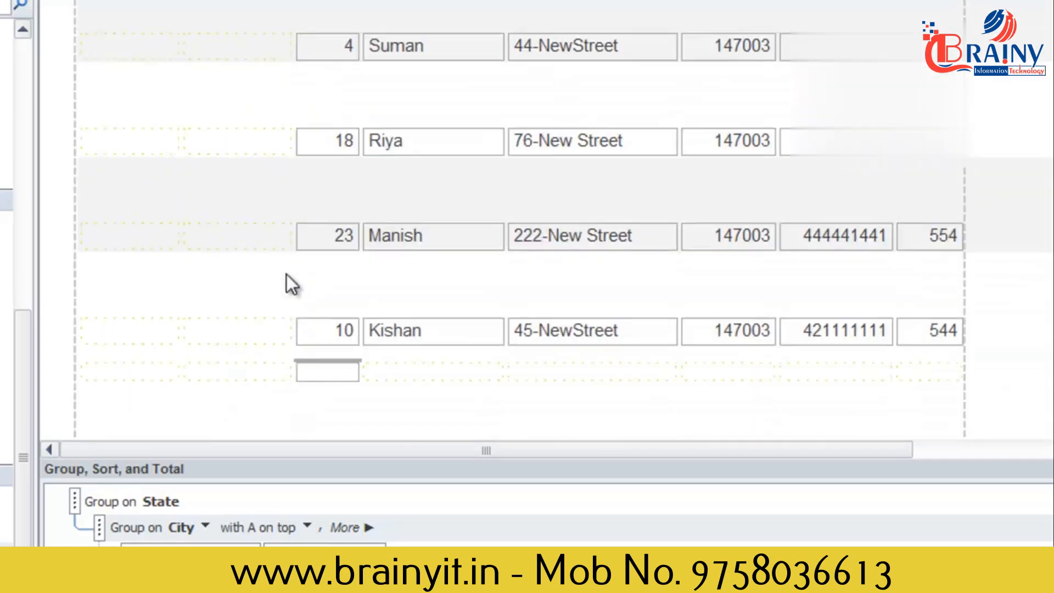
pyautogui.scroll(9, 330, 288)
pyautogui.scroll(15, 335, 291)
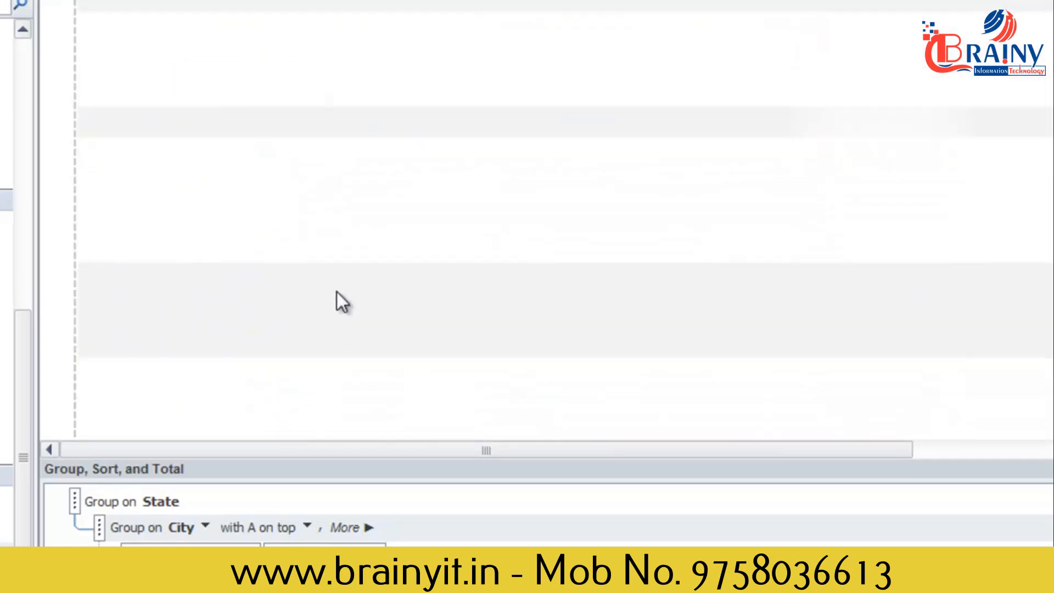
pyautogui.scroll(15, 344, 288)
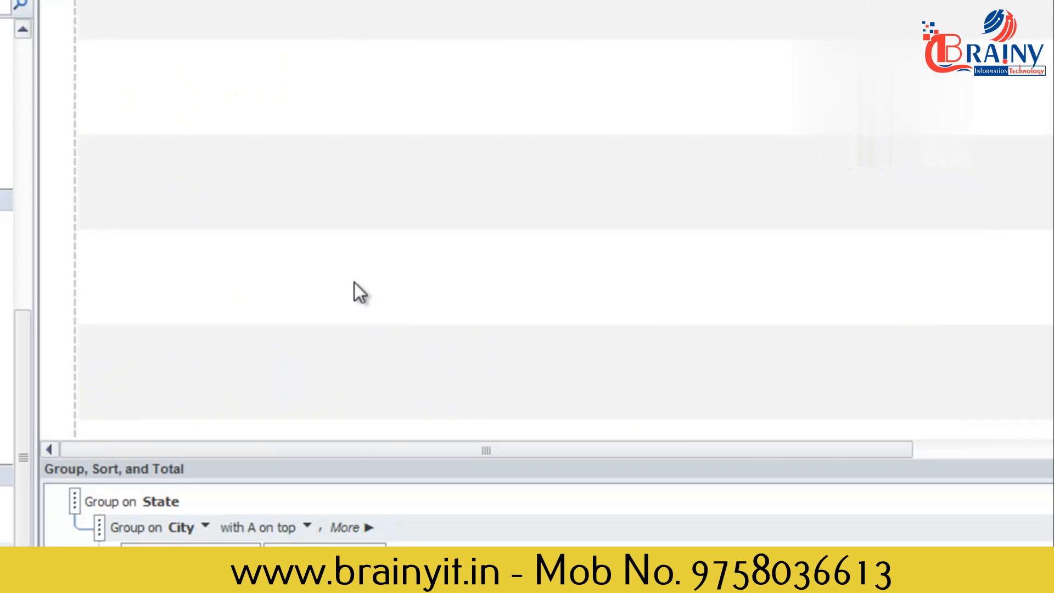
pyautogui.scroll(3, 370, 263)
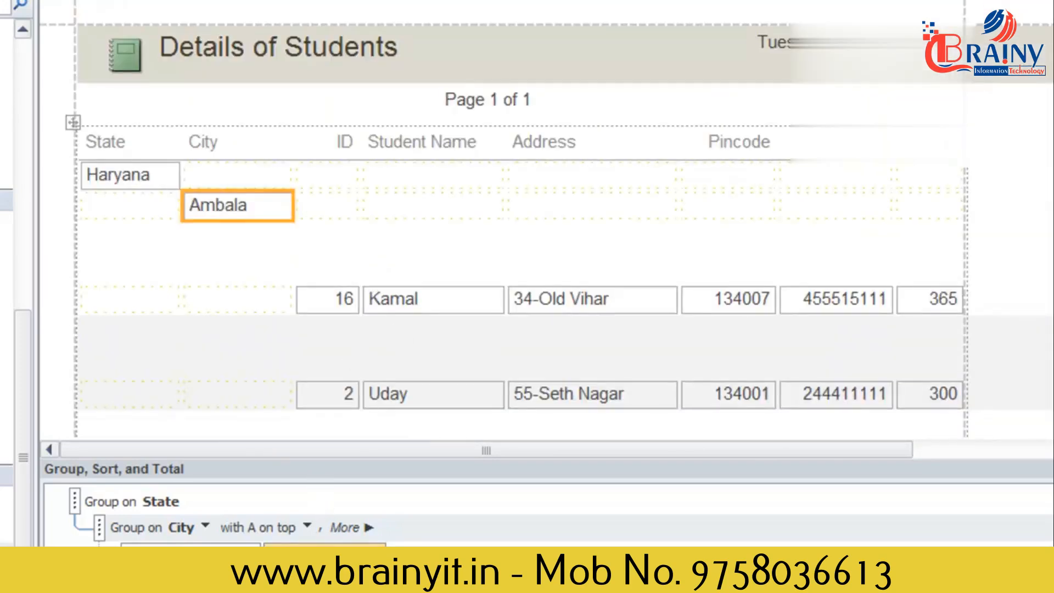
# Step: Try sorting the records within each city by Student Name, and remove that sort level again
pyautogui.click(326, 552)
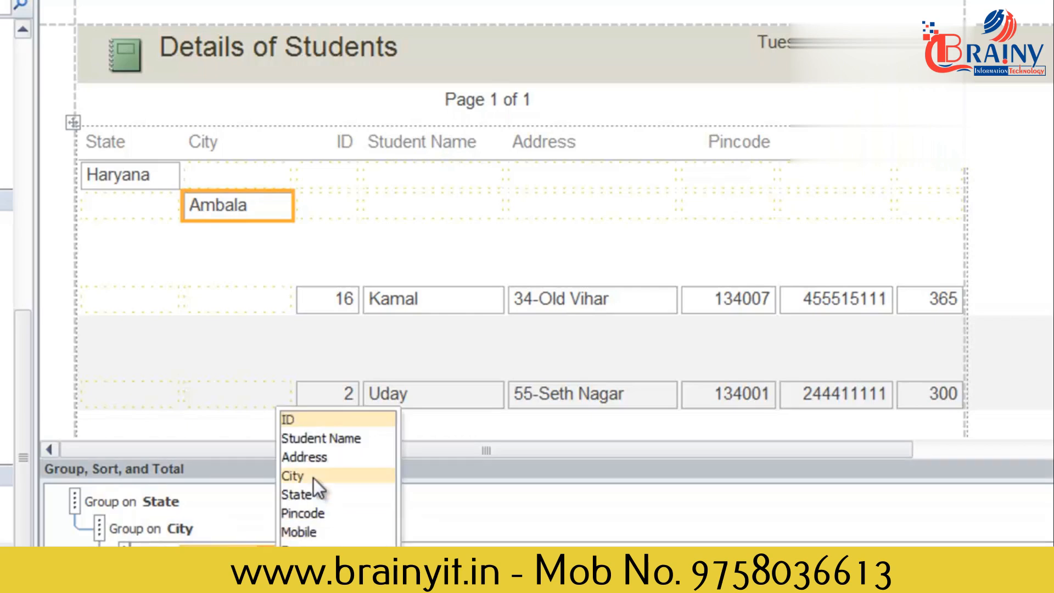
pyautogui.click(307, 438)
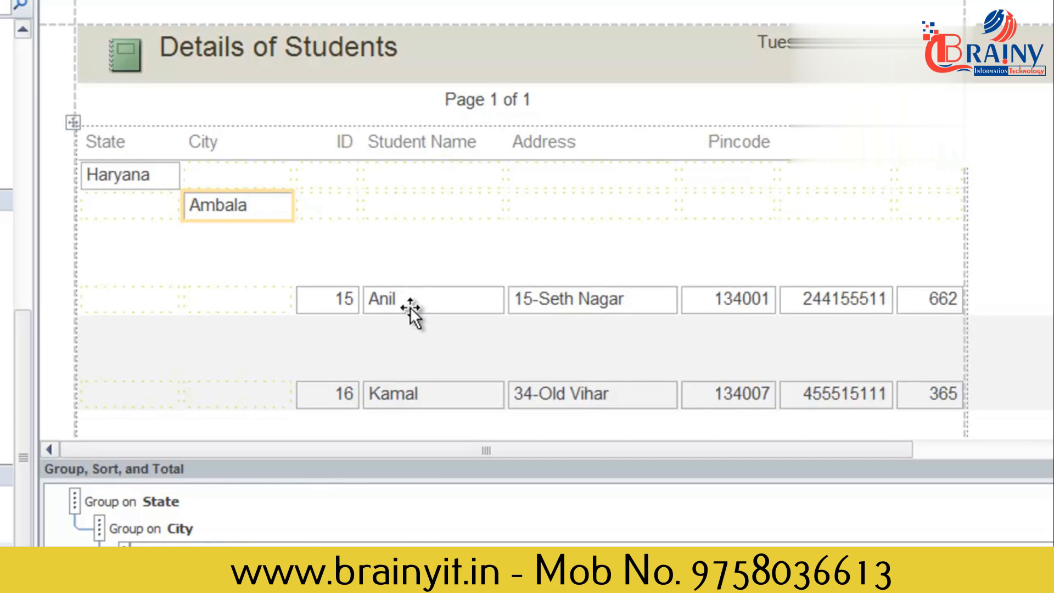
pyautogui.scroll(-15, 470, 306)
pyautogui.scroll(15, 471, 306)
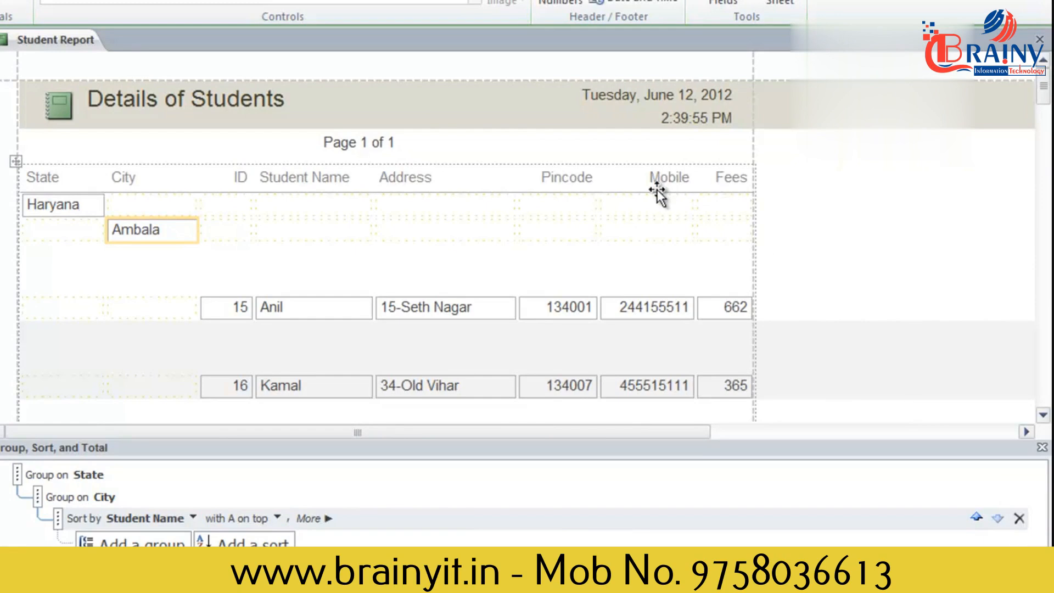
pyautogui.click(1019, 518)
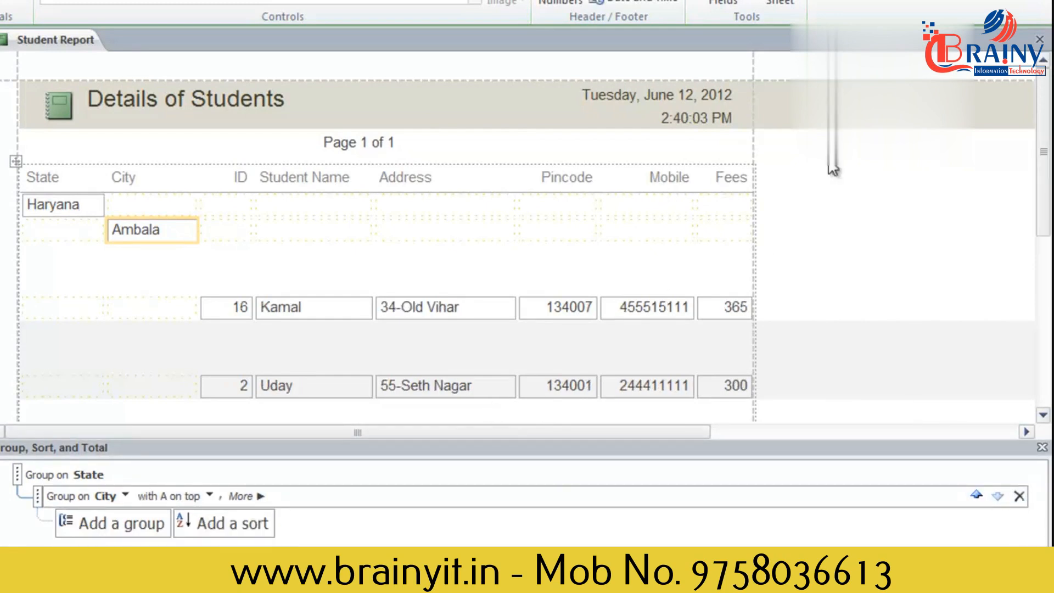
# Step: Close the Student Report with its design changes saved, and reopen it to review the records grouped by state and city
pyautogui.click(1042, 49)
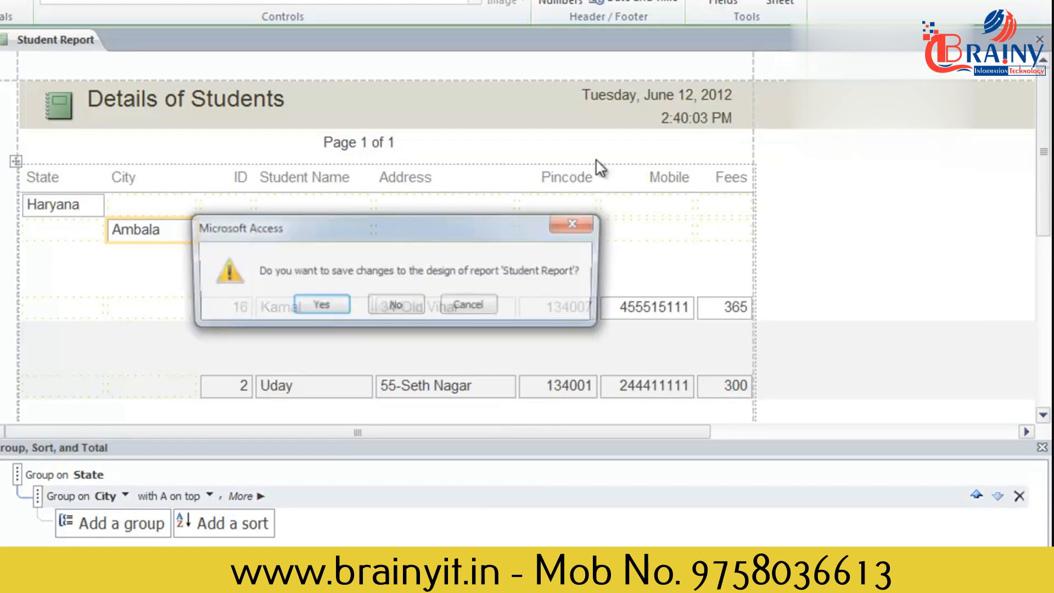
pyautogui.click(321, 308)
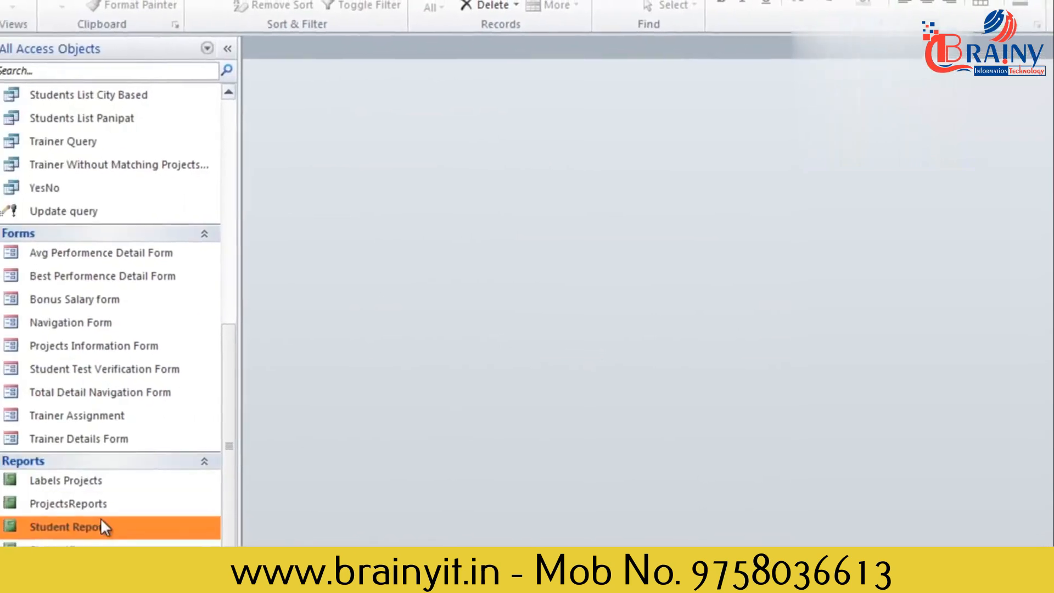
pyautogui.doubleClick(96, 523)
pyautogui.scroll(-10, 612, 289)
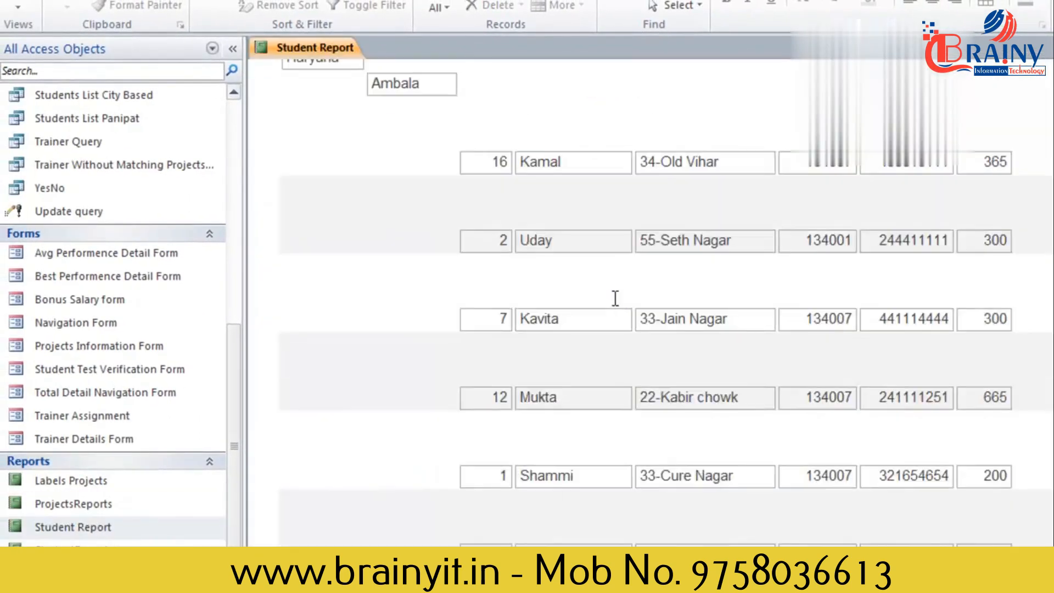
pyautogui.scroll(15, 653, 373)
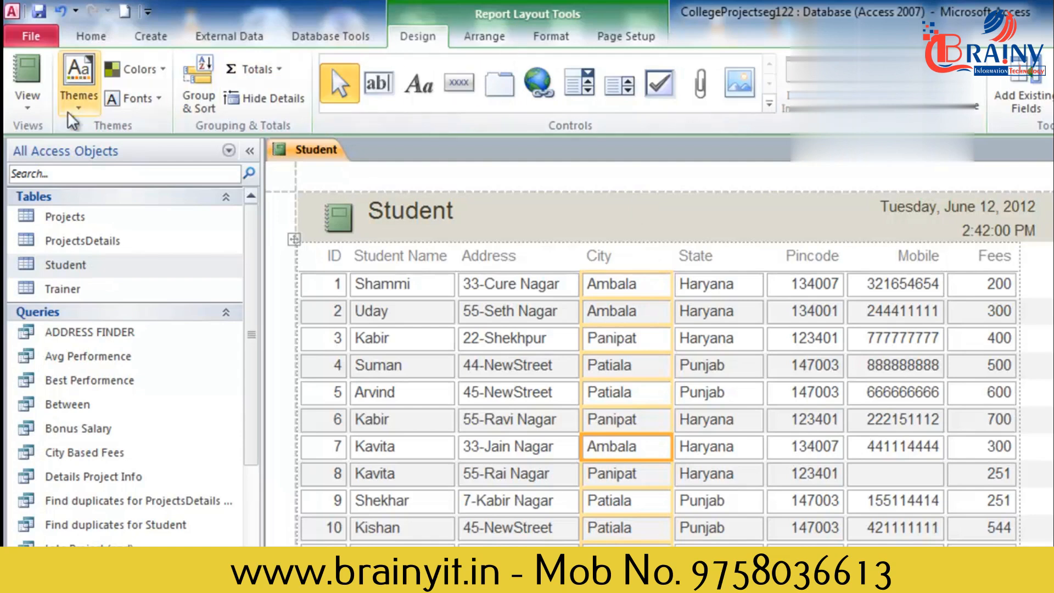
# Step: Show the Student report in Design View and examine its Page Header, Detail and Page Footer sections
pyautogui.click(27, 100)
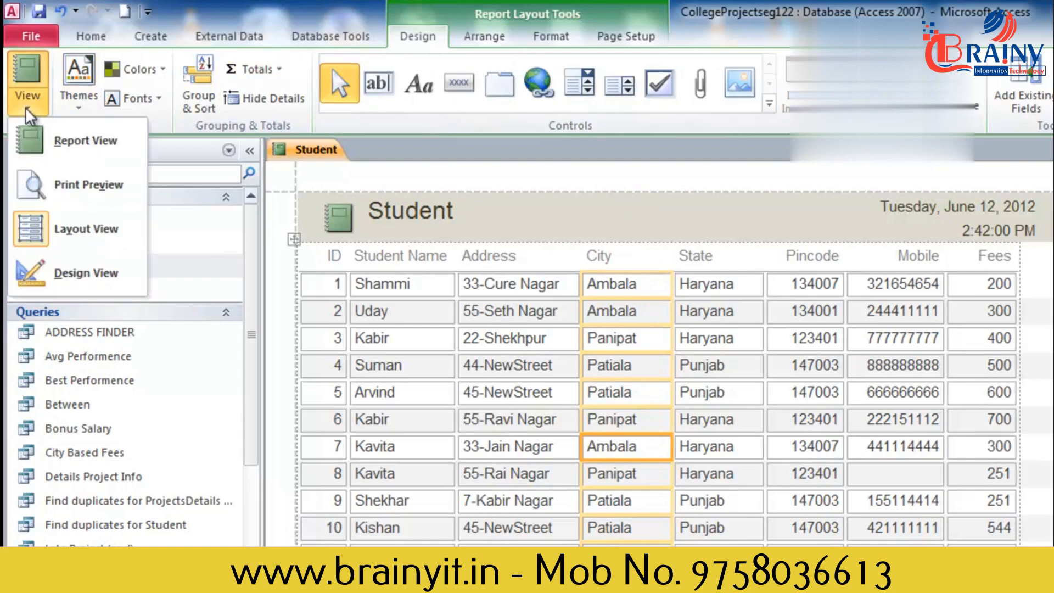
pyautogui.click(66, 275)
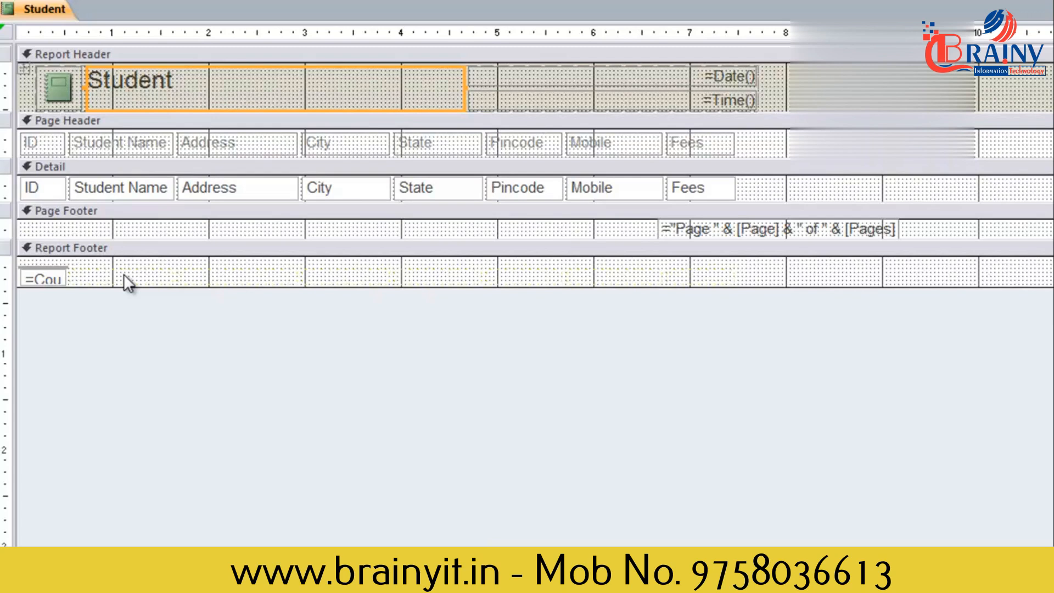
pyautogui.click(154, 148)
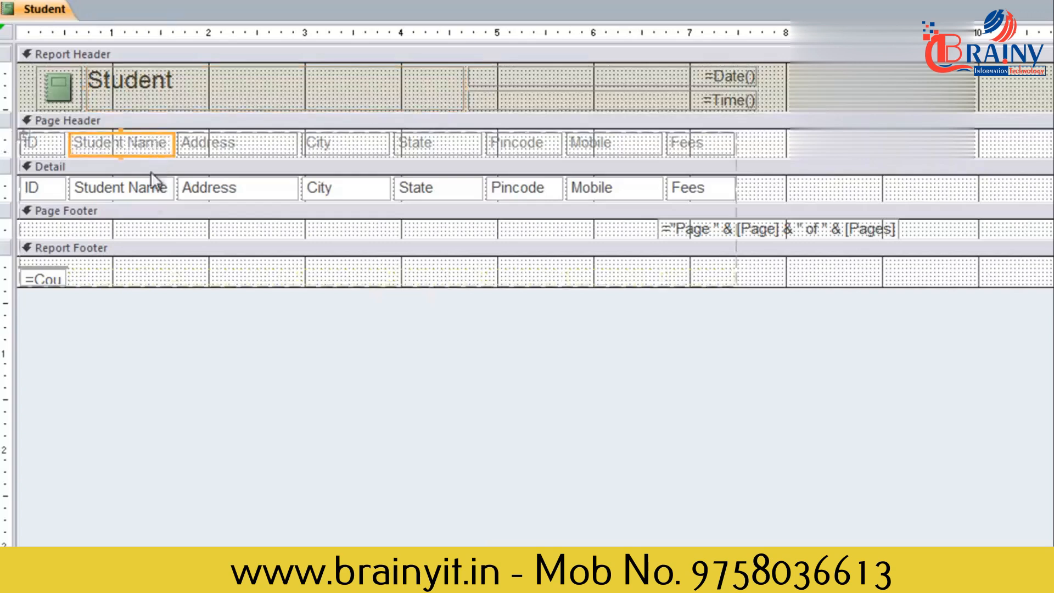
pyautogui.click(143, 219)
pyautogui.click(134, 150)
pyautogui.click(199, 231)
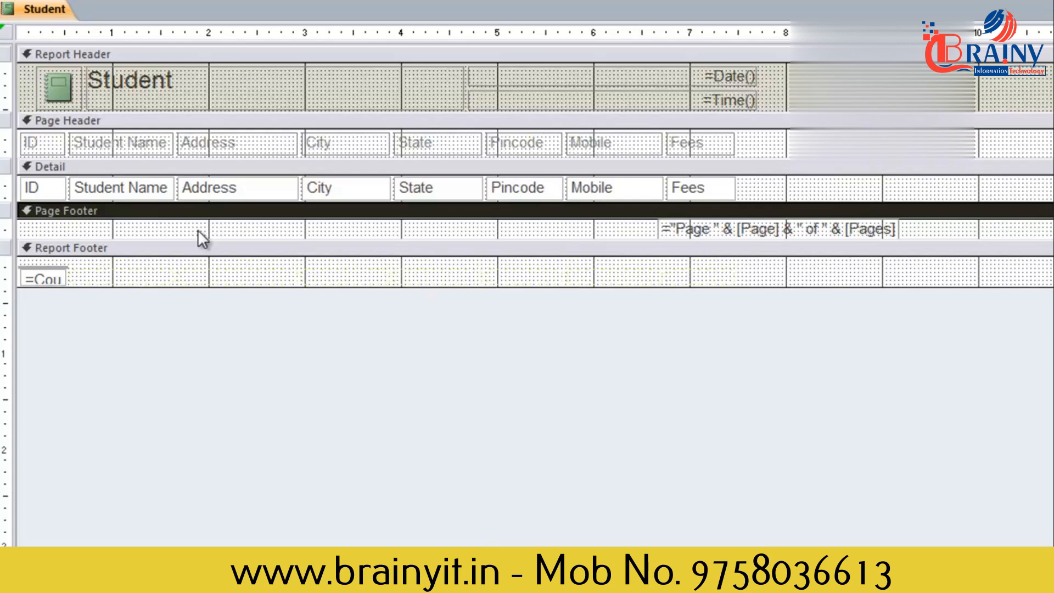
pyautogui.click(217, 187)
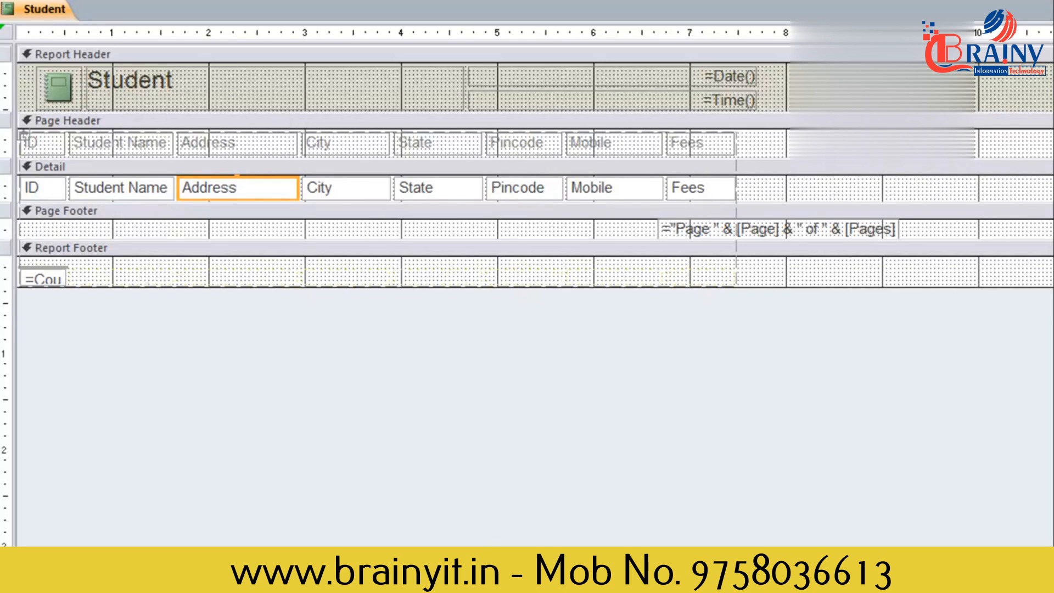
# Step: Show the Student report in Report View and look through its title, column headings and student records
pyautogui.click(7, 1)
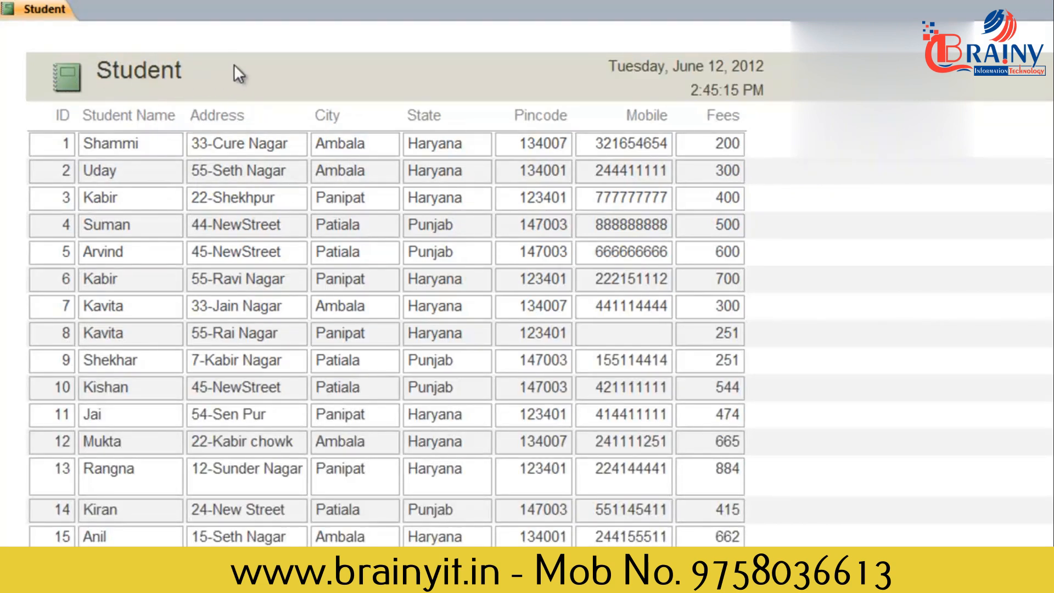
pyautogui.click(233, 81)
pyautogui.scroll(-3, 412, 383)
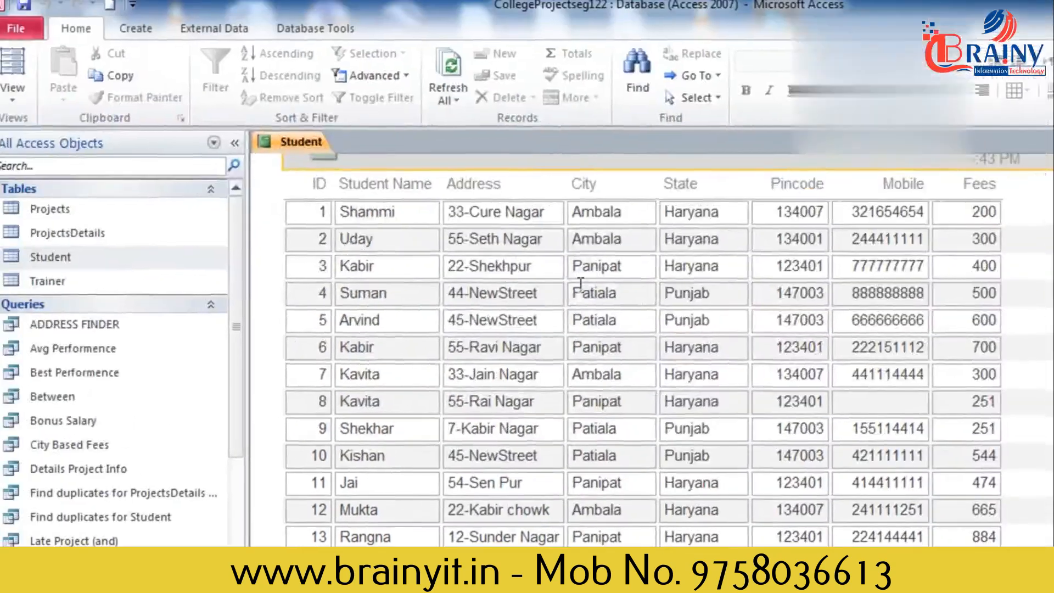
pyautogui.scroll(-3, 390, 349)
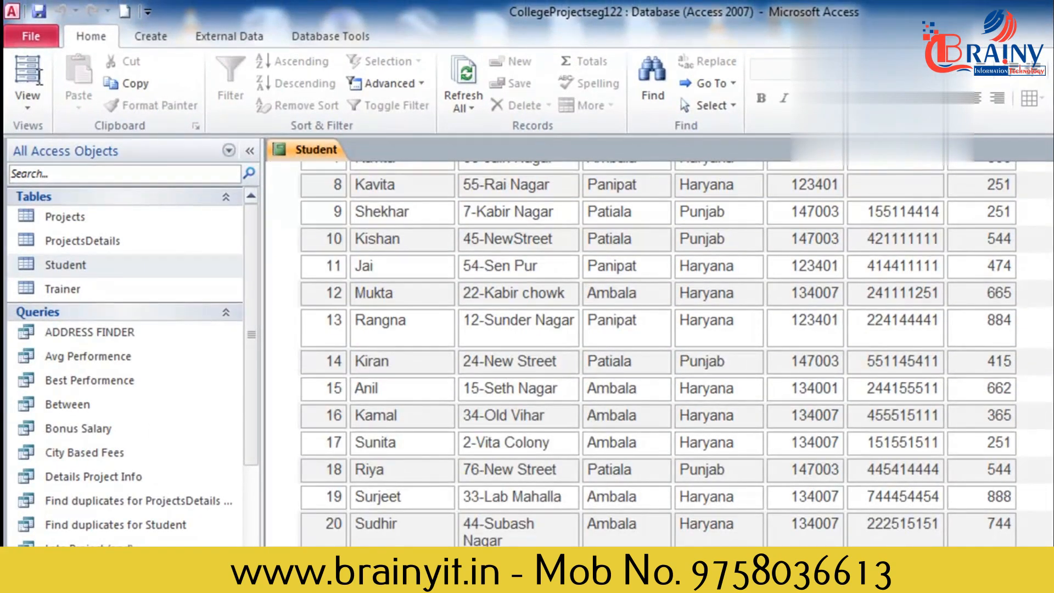
pyautogui.scroll(3, 590, 219)
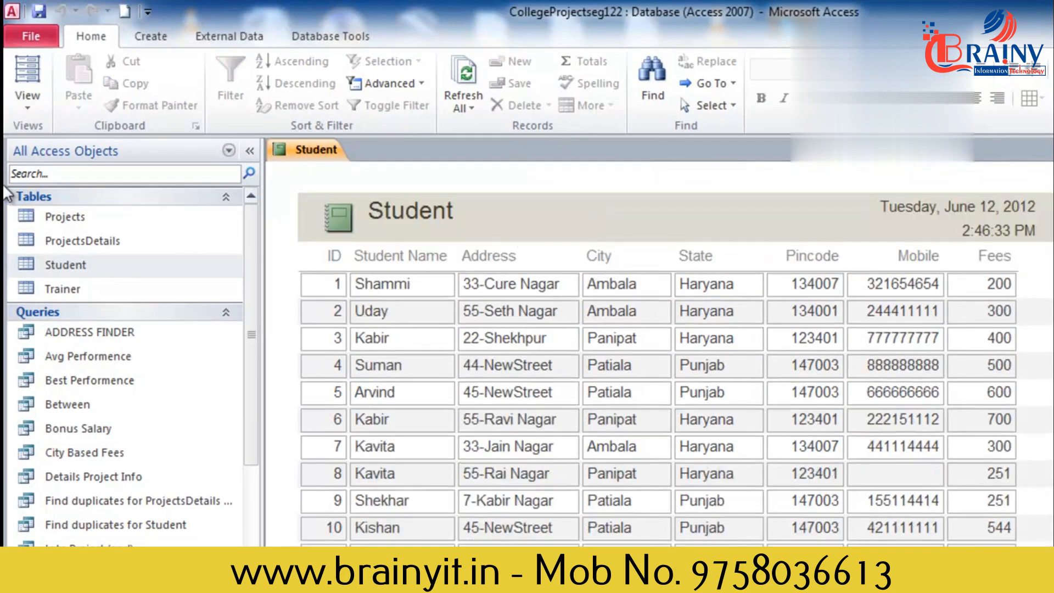
# Step: Return the Student report to Design View and change the Report Header title to "Students Report 2012"
pyautogui.click(31, 109)
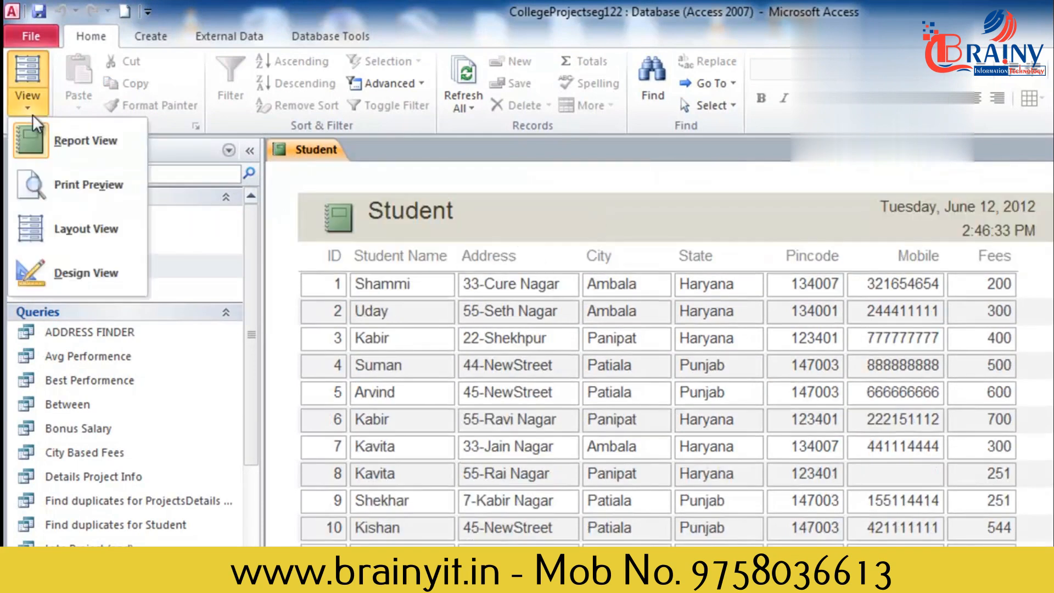
pyautogui.click(66, 269)
pyautogui.click(442, 231)
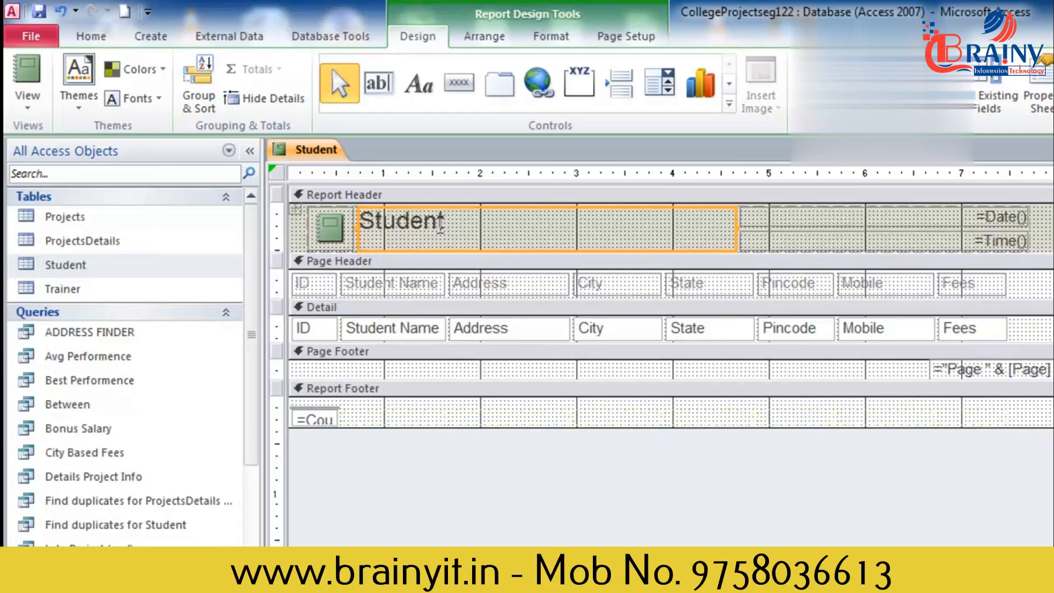
pyautogui.click(449, 227)
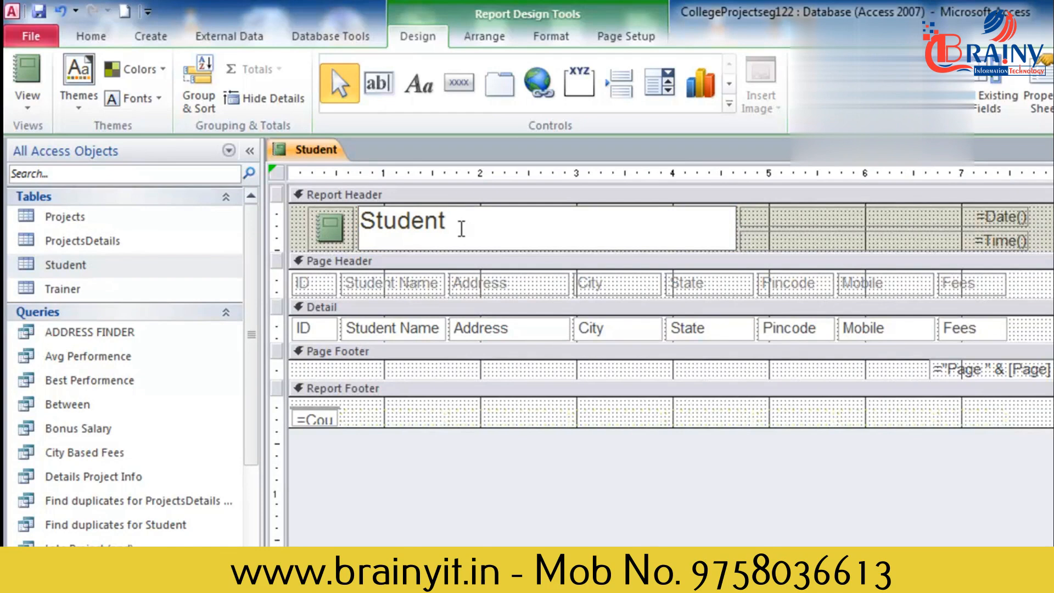
pyautogui.write('s  Report 2012')
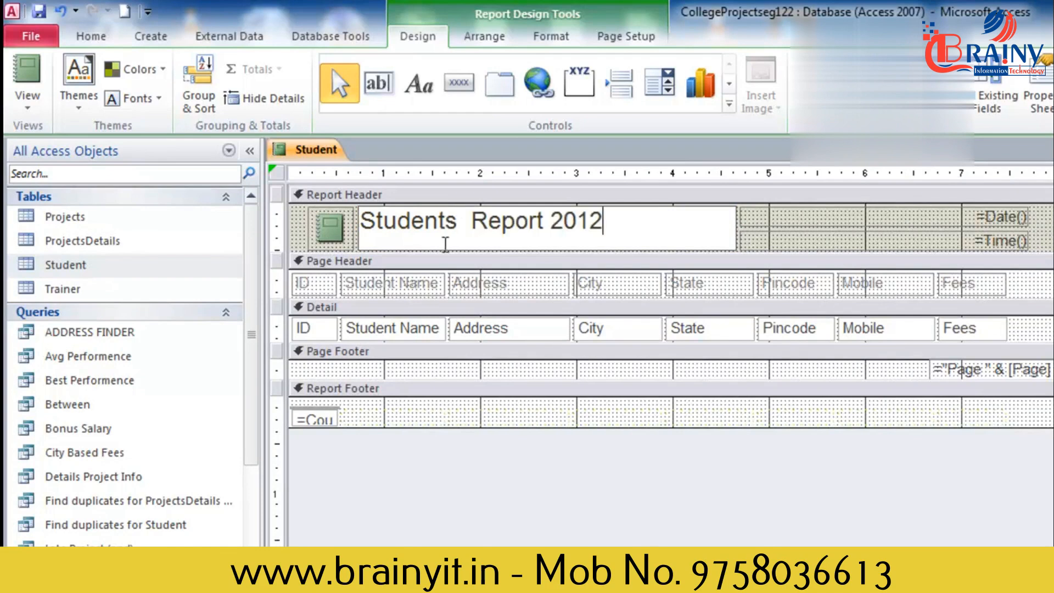
pyautogui.click(423, 291)
# Step: Insert page numbers in Page N of M format at the top of the page, with centre alignment and shown on the first page
pyautogui.click(1033, 292)
pyautogui.click(1032, 292)
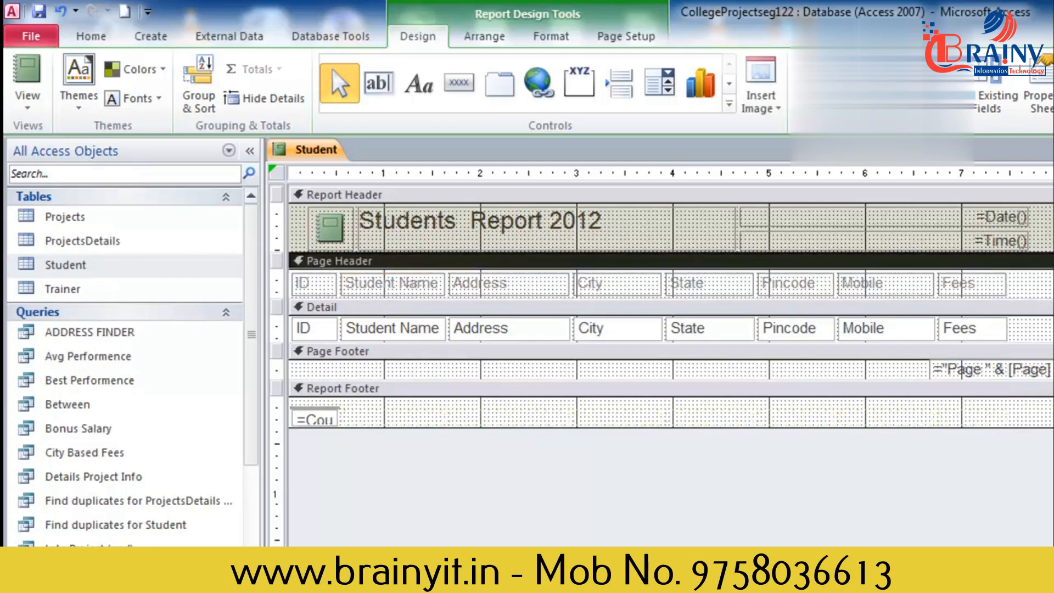
pyautogui.click(813, 88)
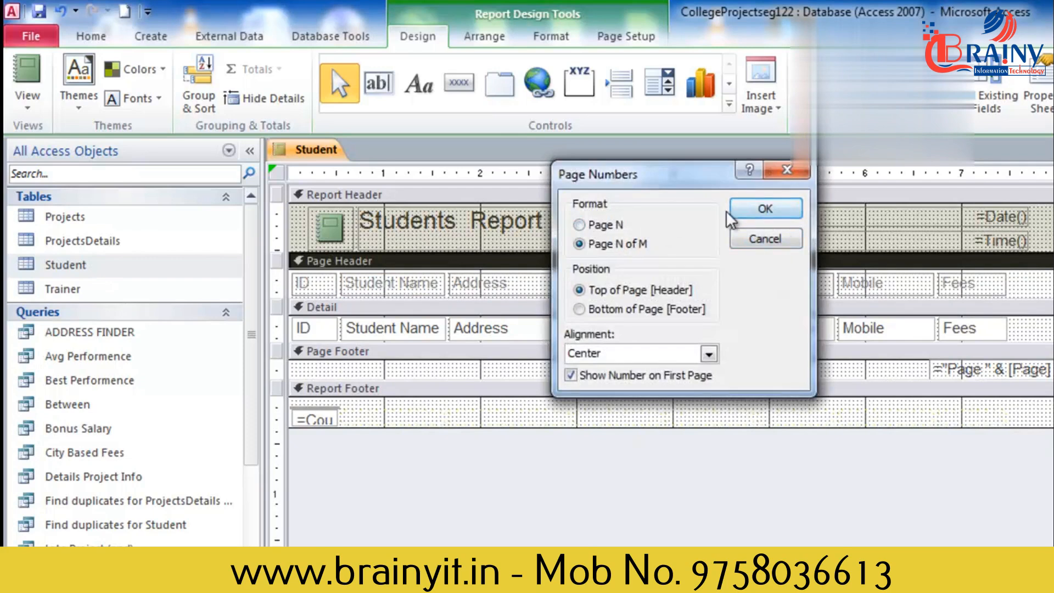
pyautogui.click(770, 214)
pyautogui.click(1023, 291)
pyautogui.moveTo(1022, 290); pyautogui.dragTo(845, 172)
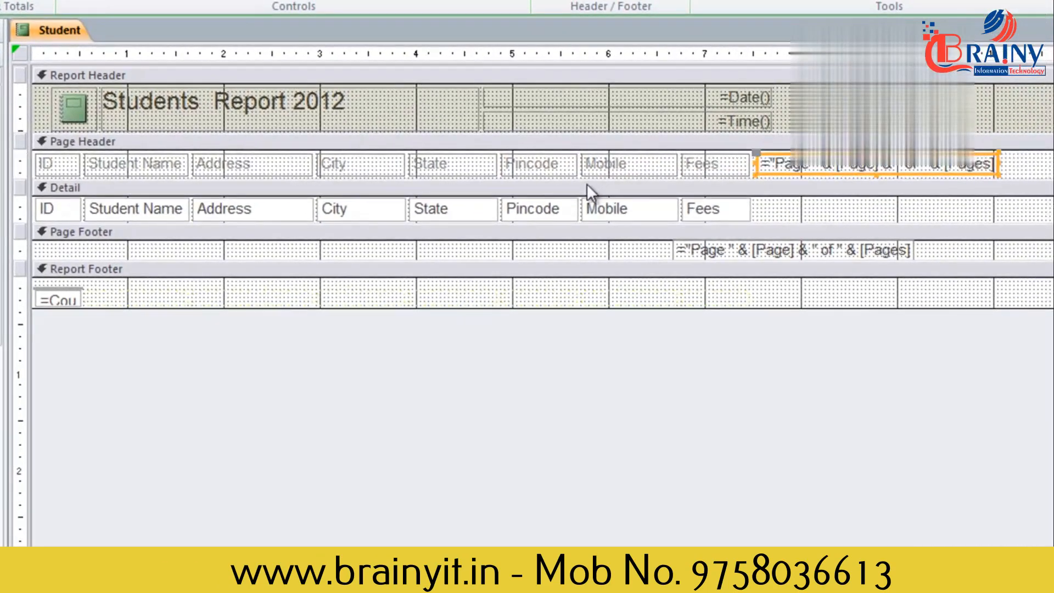
# Step: Enlarge the Page Header section to about 1 inch high and move the row of column labels down within it
pyautogui.click(581, 179)
pyautogui.moveTo(581, 179); pyautogui.dragTo(586, 241)
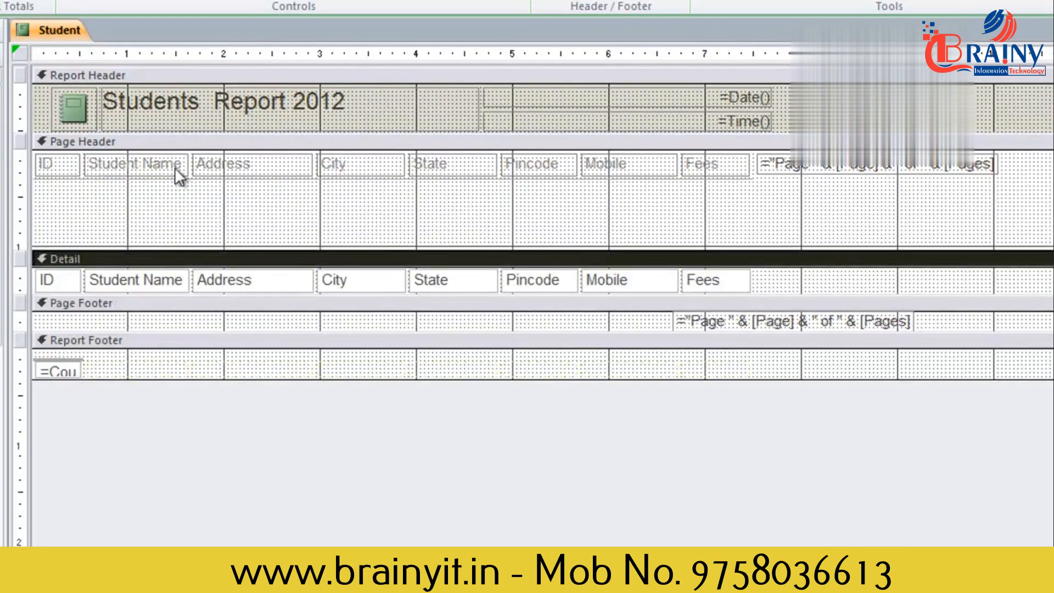
pyautogui.click(126, 160)
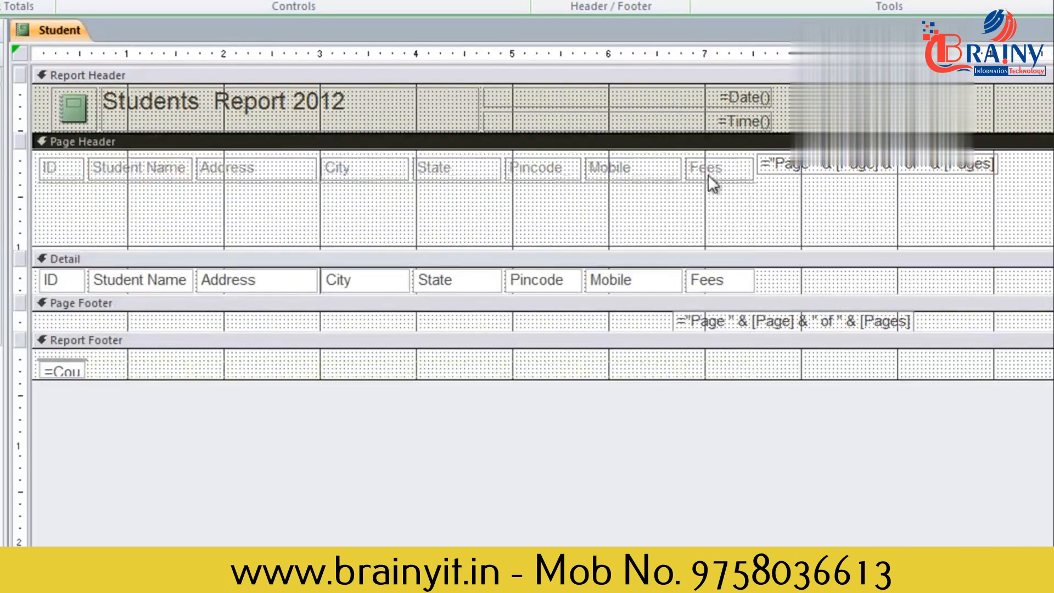
pyautogui.click(74, 181)
pyautogui.moveTo(73, 179); pyautogui.dragTo(72, 204)
# Step: Move the Page Header's page number control above the column labels, centred at about 4 inches on the ruler
pyautogui.click(791, 174)
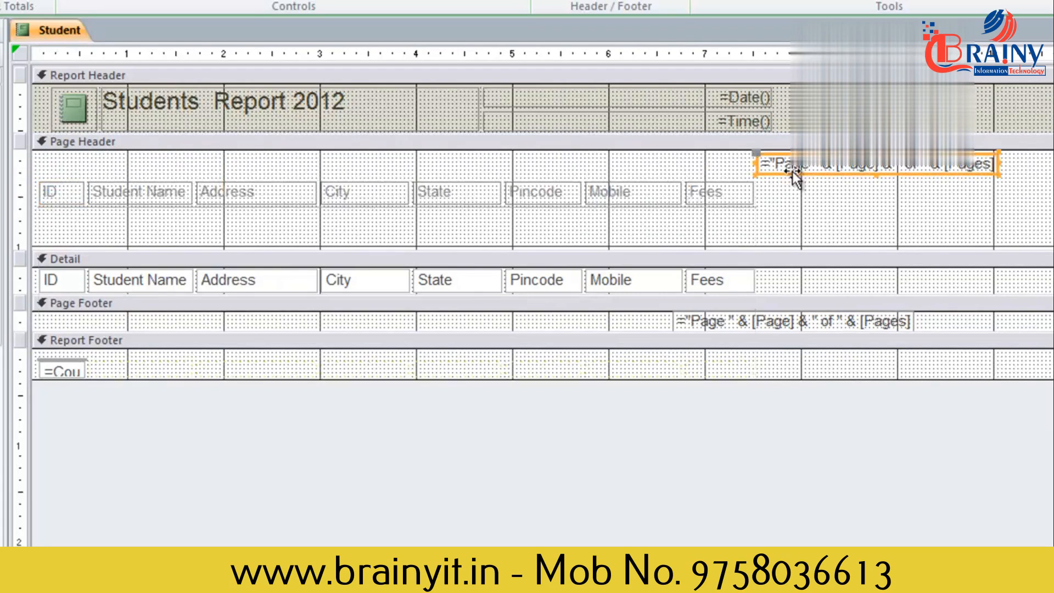
pyautogui.moveTo(825, 171); pyautogui.dragTo(361, 169)
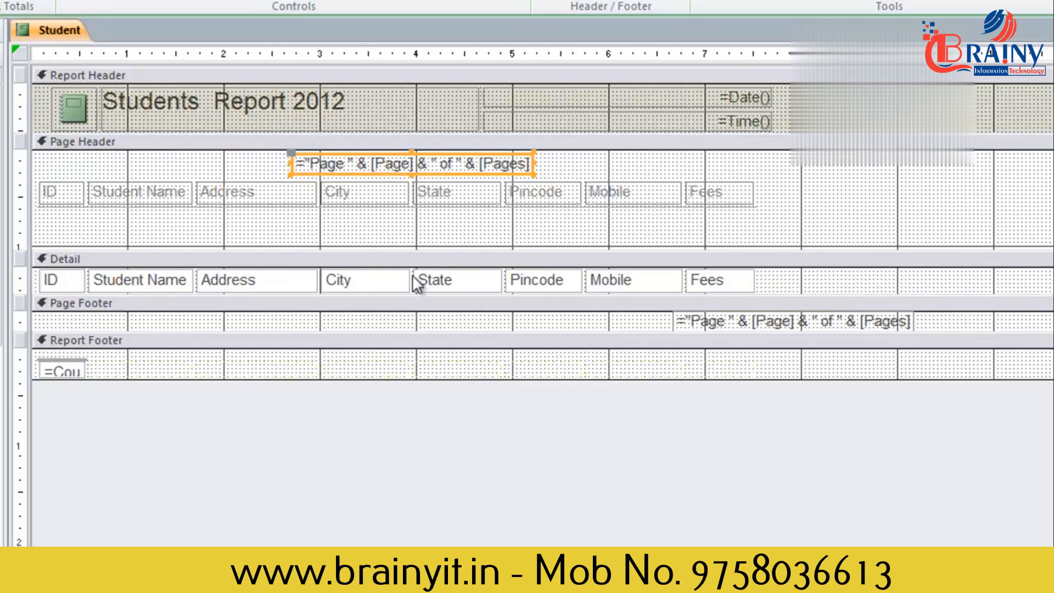
# Step: Enlarge the Page Footer section and add a label reading "Data provided by Xyz co." near its middle
pyautogui.click(297, 325)
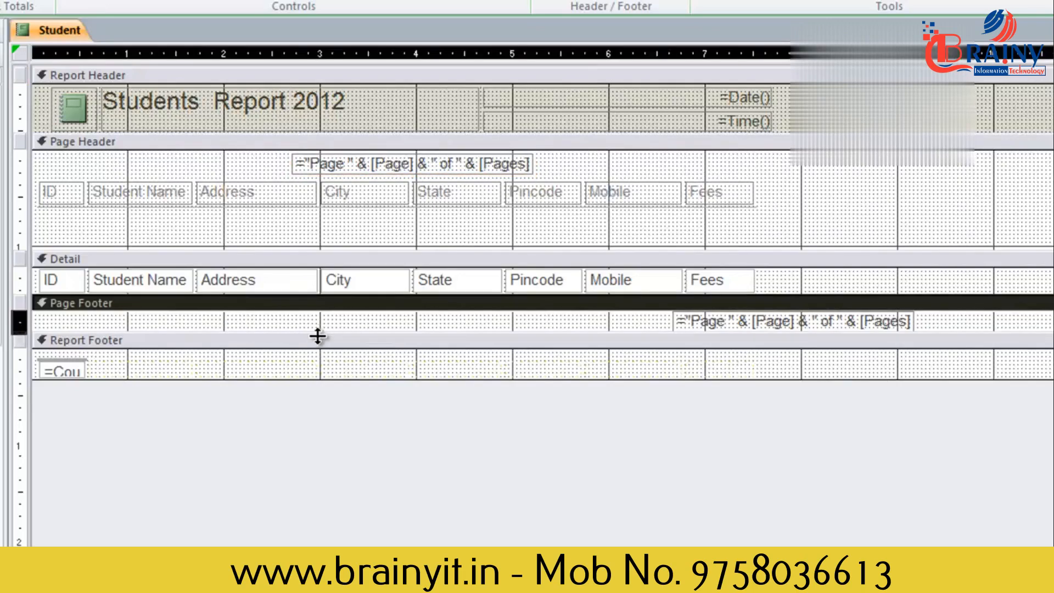
pyautogui.moveTo(318, 332); pyautogui.dragTo(318, 355)
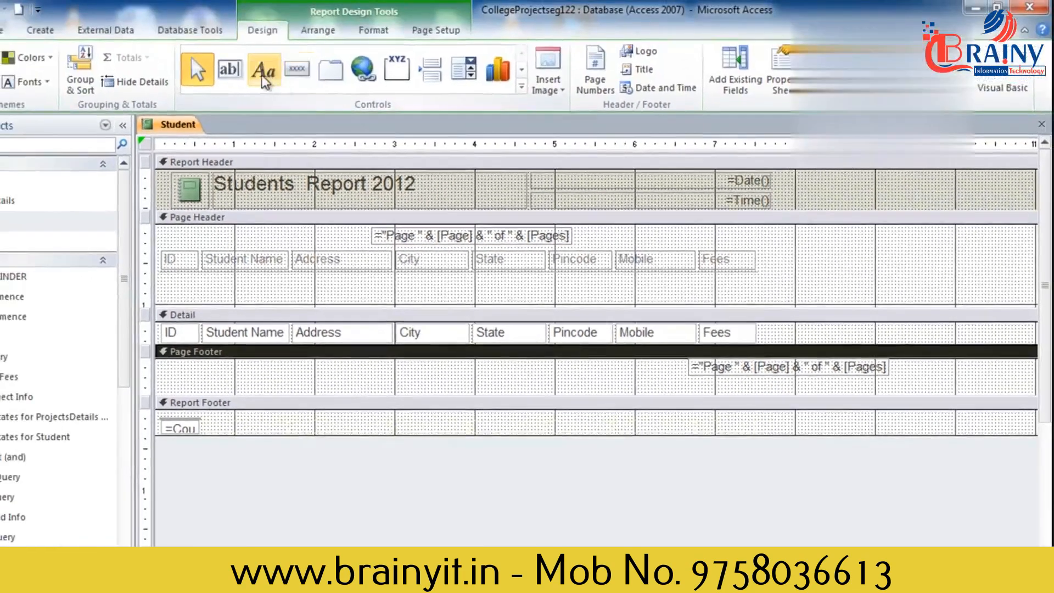
pyautogui.click(264, 81)
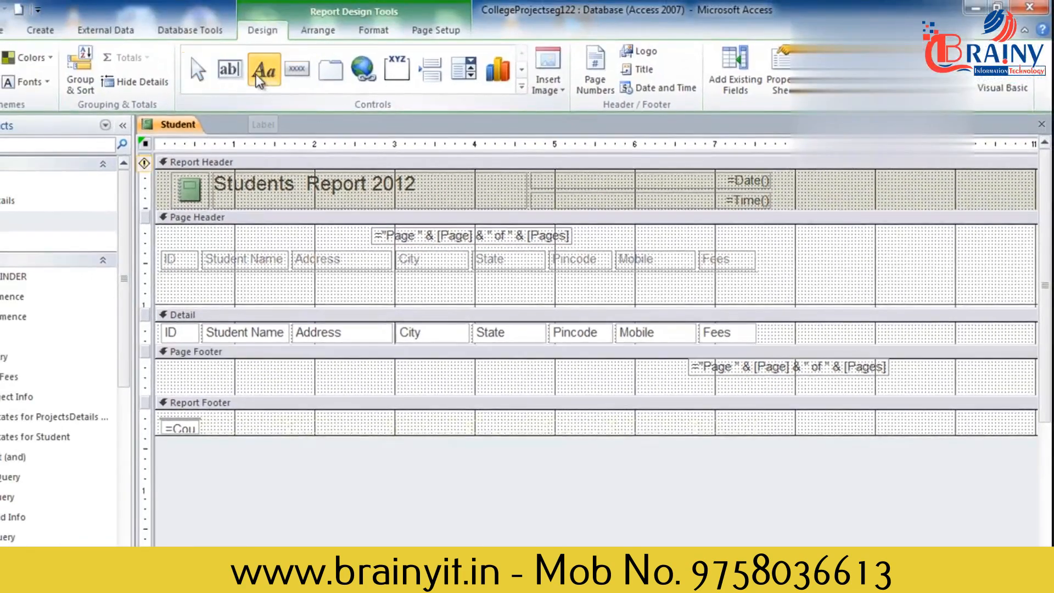
pyautogui.moveTo(374, 368)
pyautogui.mouseDown()
pyautogui.moveTo(498, 399)
pyautogui.moveTo(554, 398)
pyautogui.mouseUp()
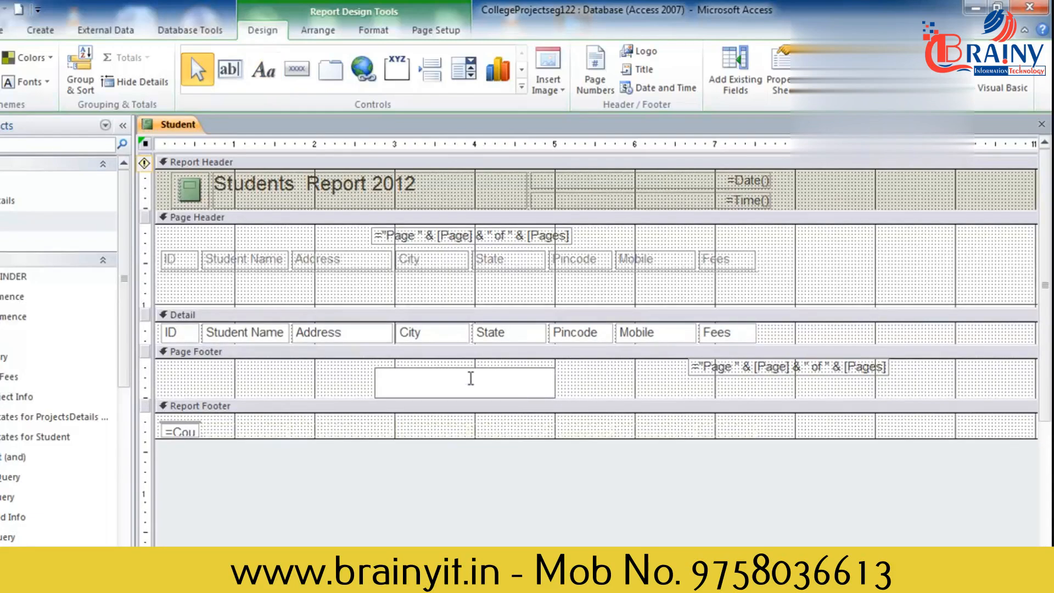
pyautogui.write('Data provided by Xyz co.')
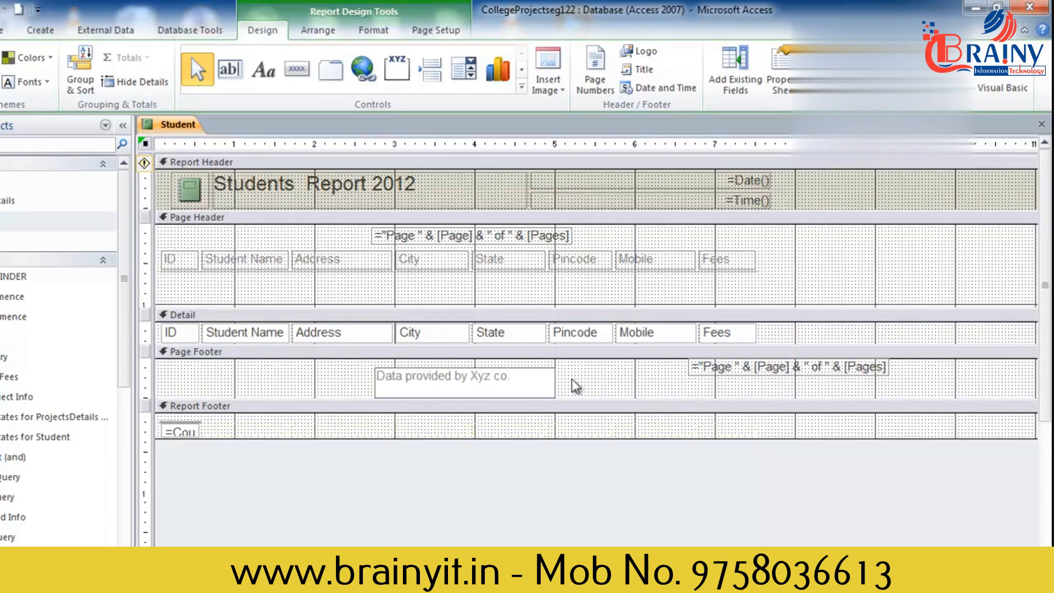
pyautogui.click(714, 373)
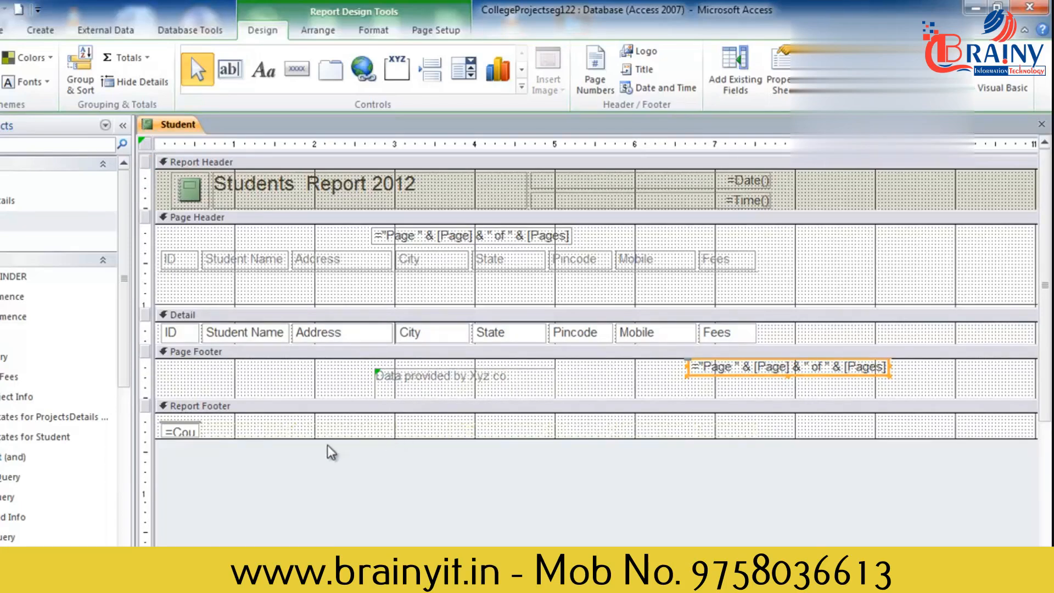
# Step: Replace the notebook logo in the Report Header with the Chrysanthemum picture from Sample Pictures
pyautogui.click(237, 432)
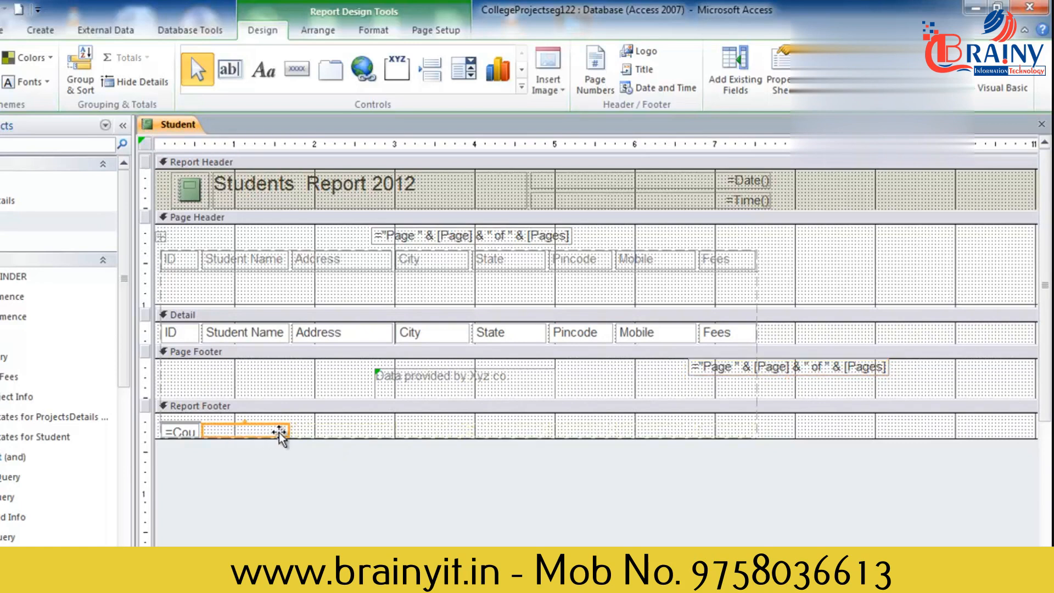
pyautogui.click(255, 193)
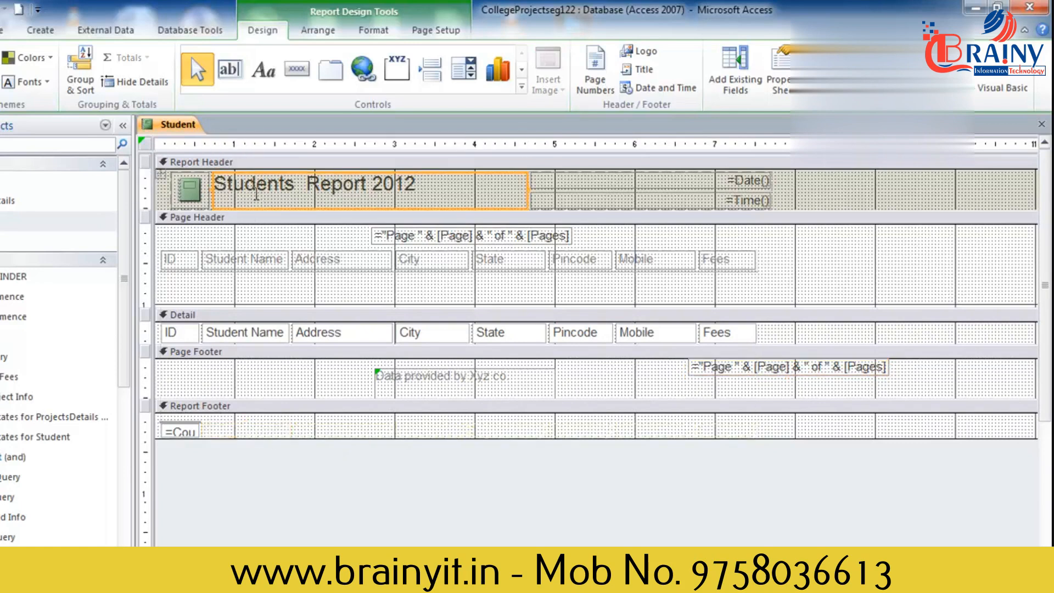
pyautogui.click(193, 190)
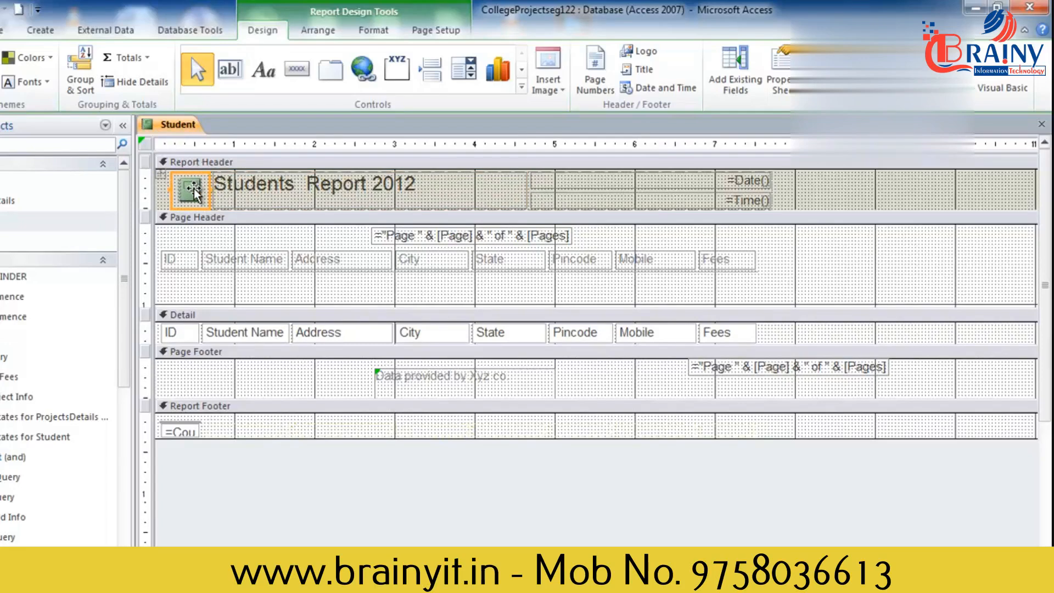
pyautogui.click(641, 51)
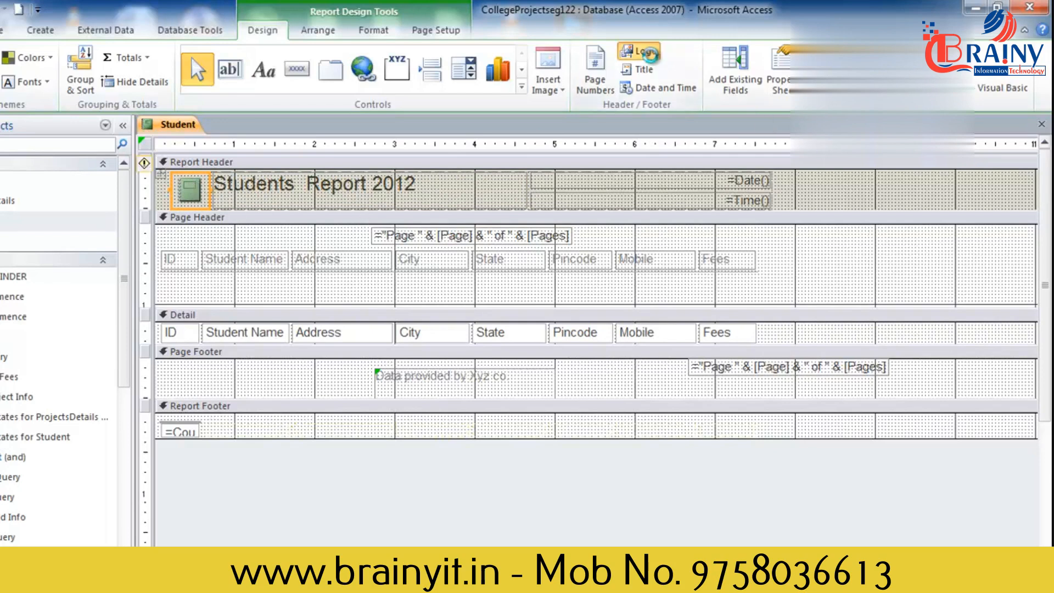
pyautogui.doubleClick(134, 164)
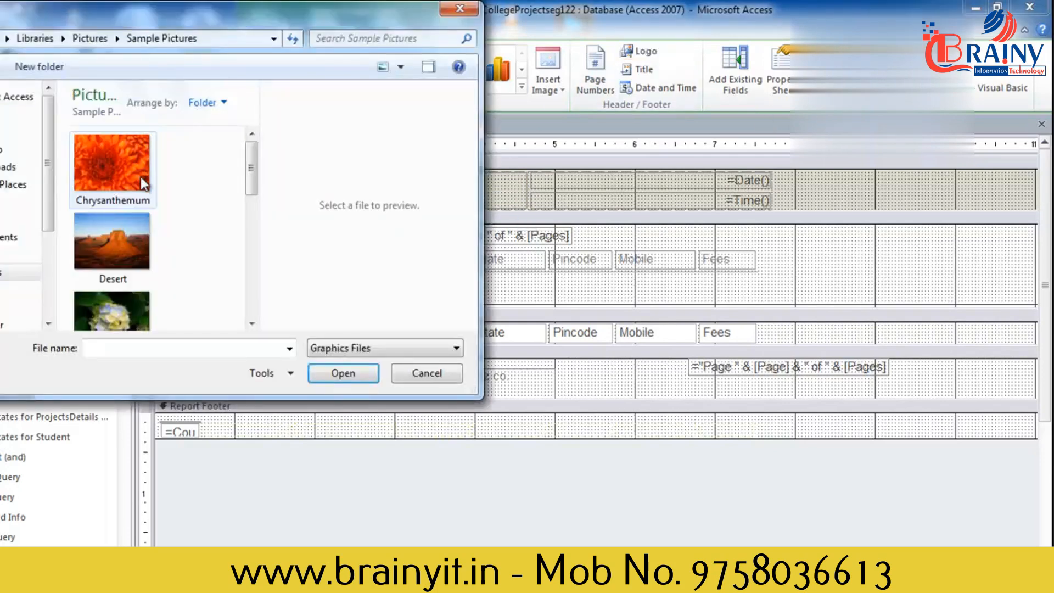
pyautogui.click(141, 177)
pyautogui.click(343, 373)
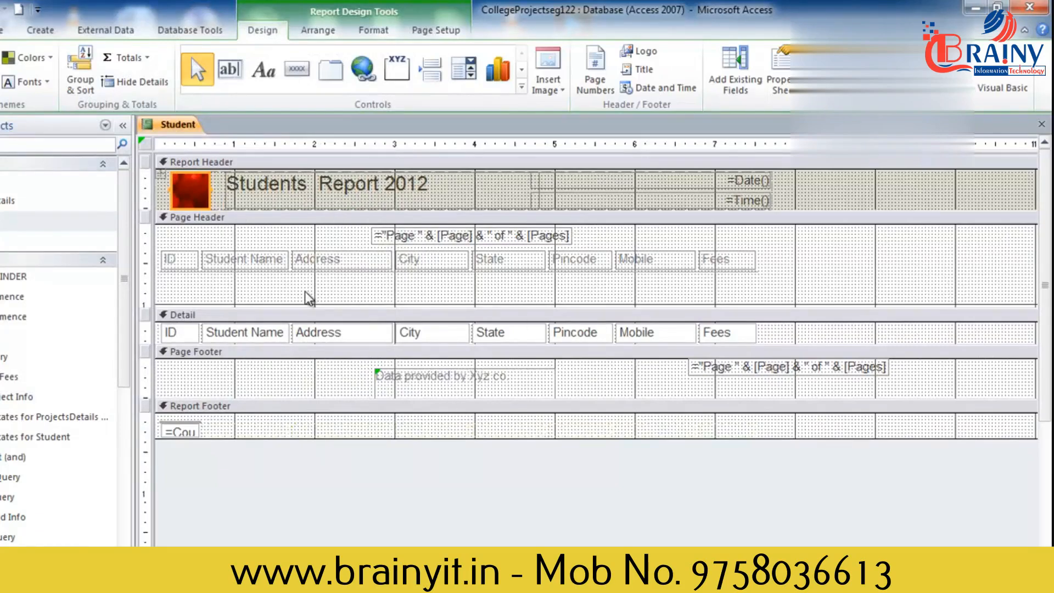
# Step: Display the Student report in Report View and examine its header, records and page footer
pyautogui.click(8, 87)
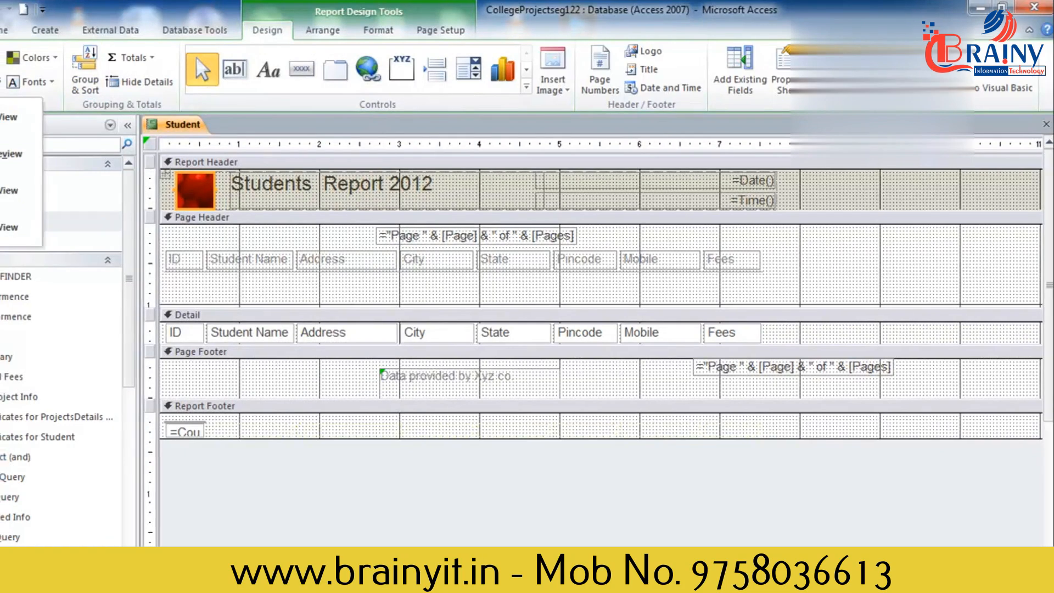
pyautogui.click(54, 122)
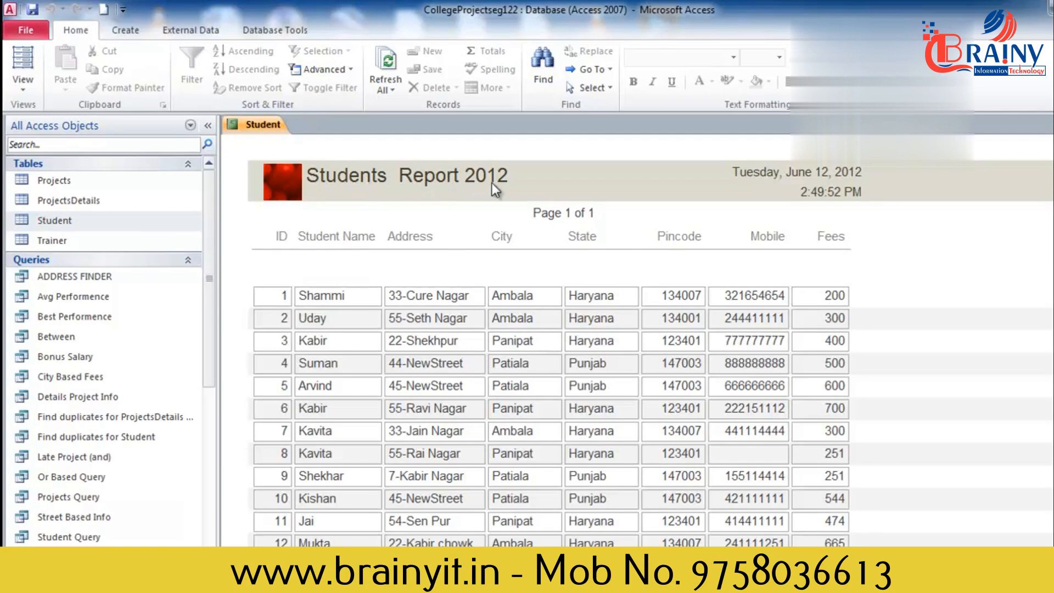
pyautogui.scroll(-5, 492, 187)
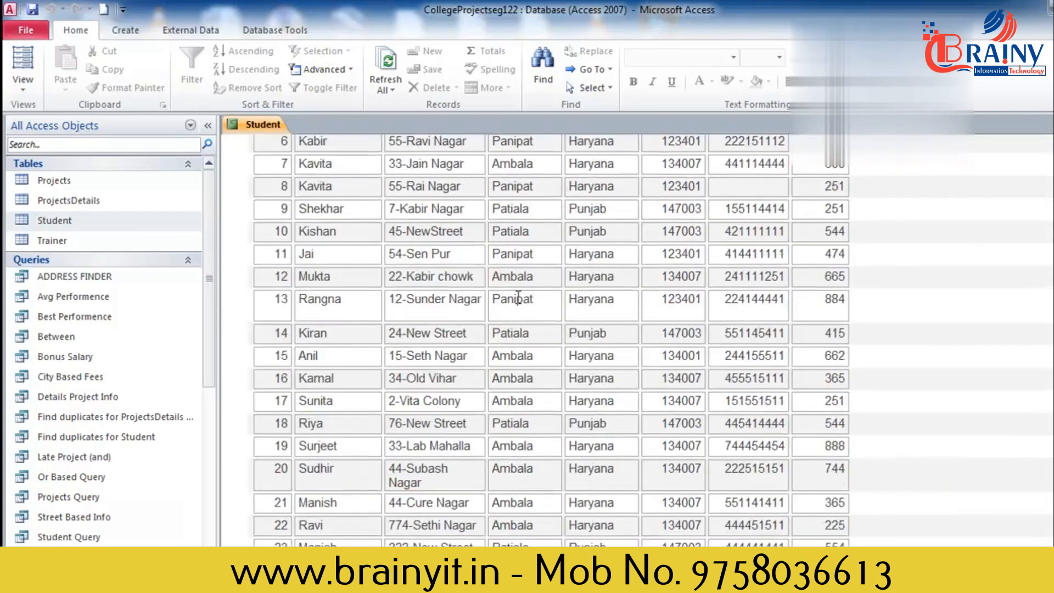
pyautogui.scroll(-5, 518, 298)
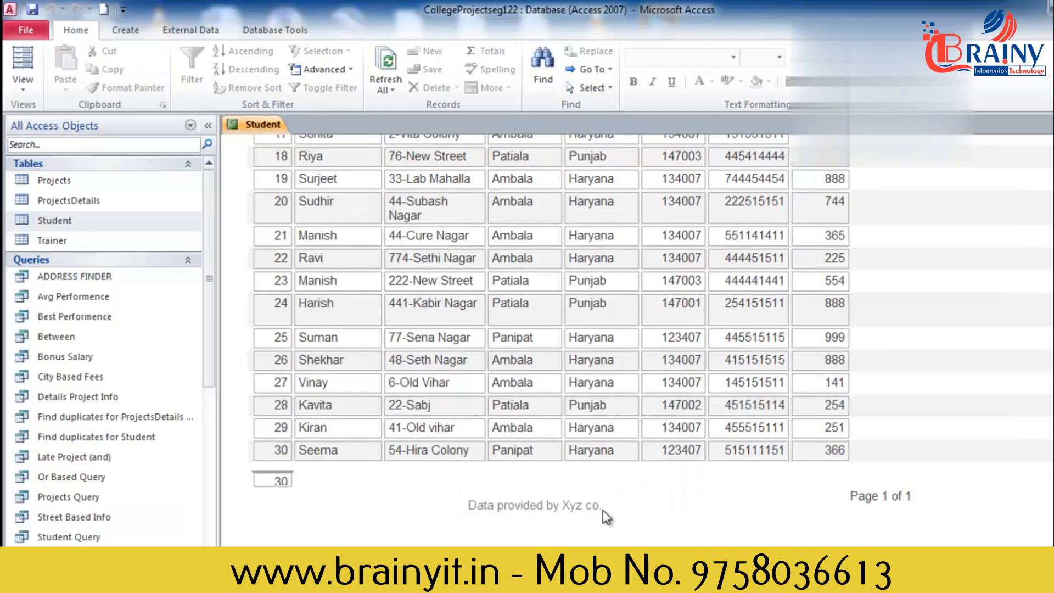
pyautogui.scroll(10, 775, 501)
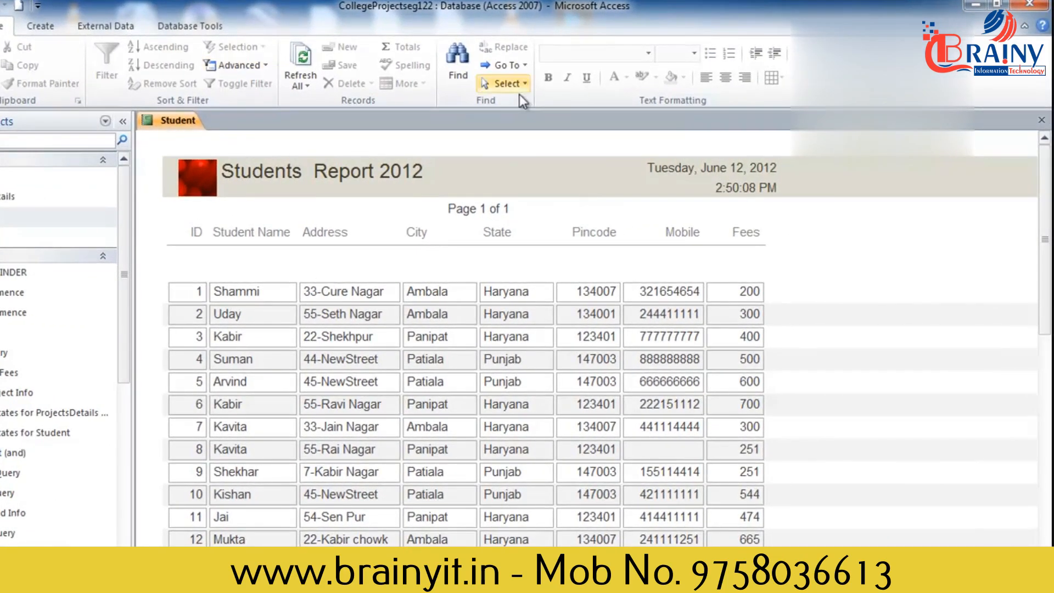
# Step: Close the Student report, choose to save its design changes and open the report name for editing
pyautogui.click(1042, 120)
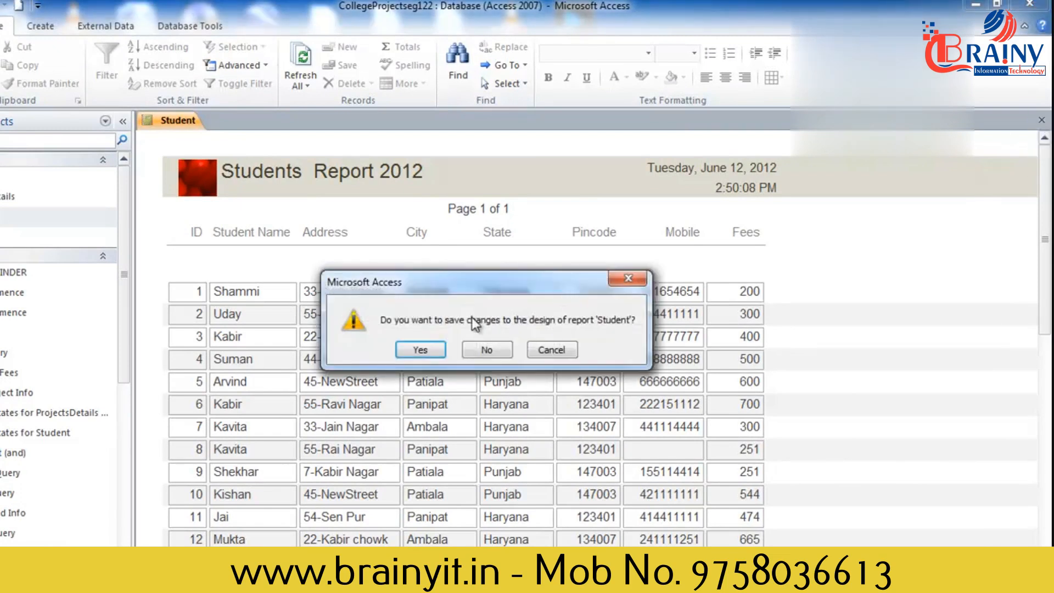
pyautogui.click(420, 352)
pyautogui.click(441, 215)
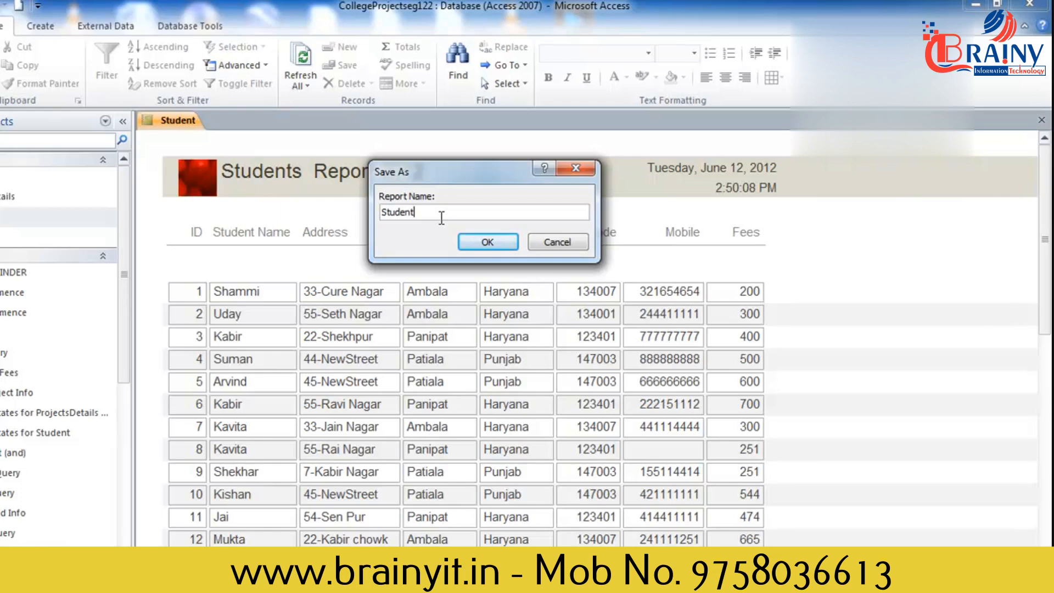